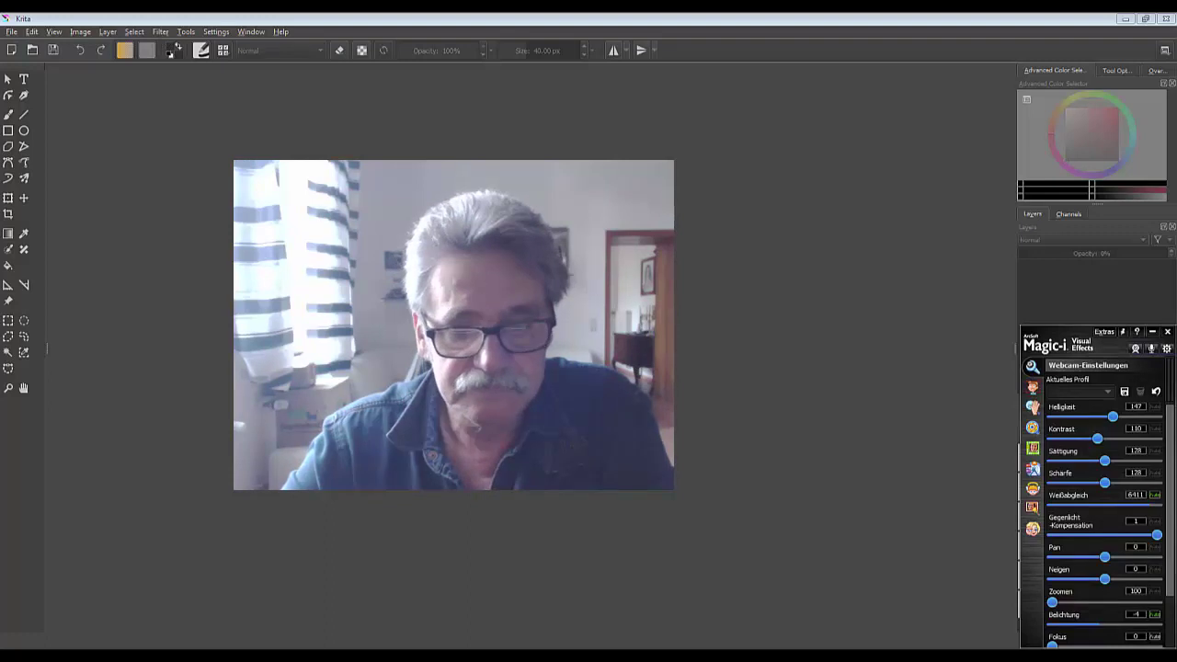
Step: Open the Krita configuration for keyboard shortcuts
{"action": "mouse_move", "coordinate": [1090, 602]}
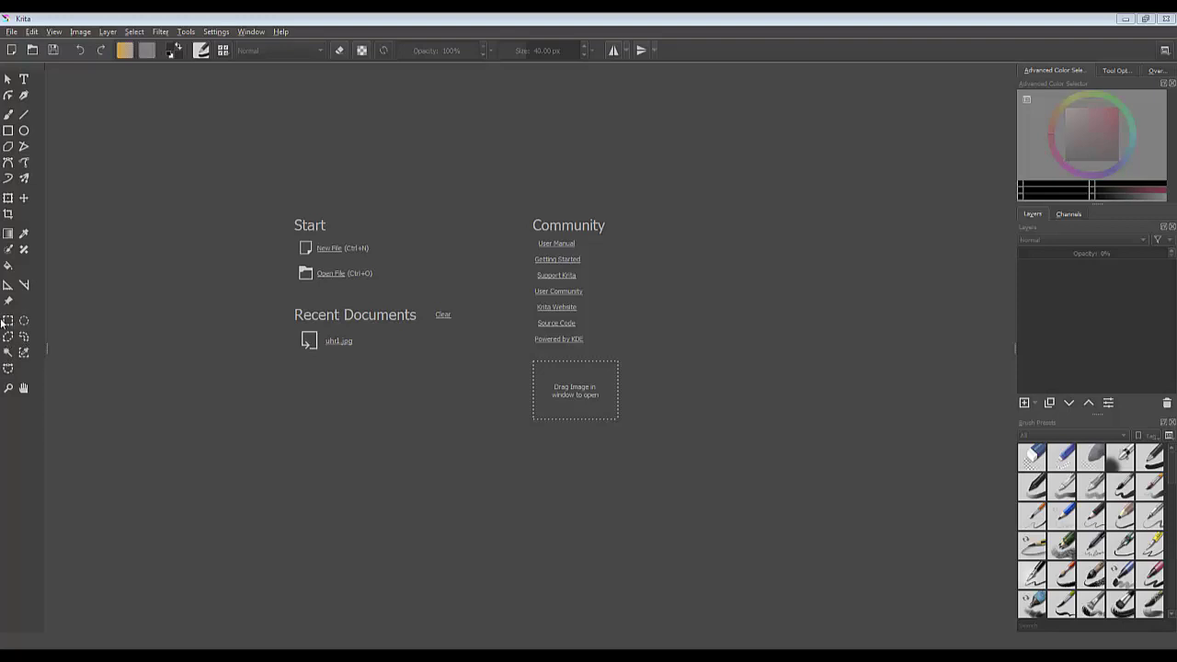
{"action": "left_click", "coordinate": [136, 32]}
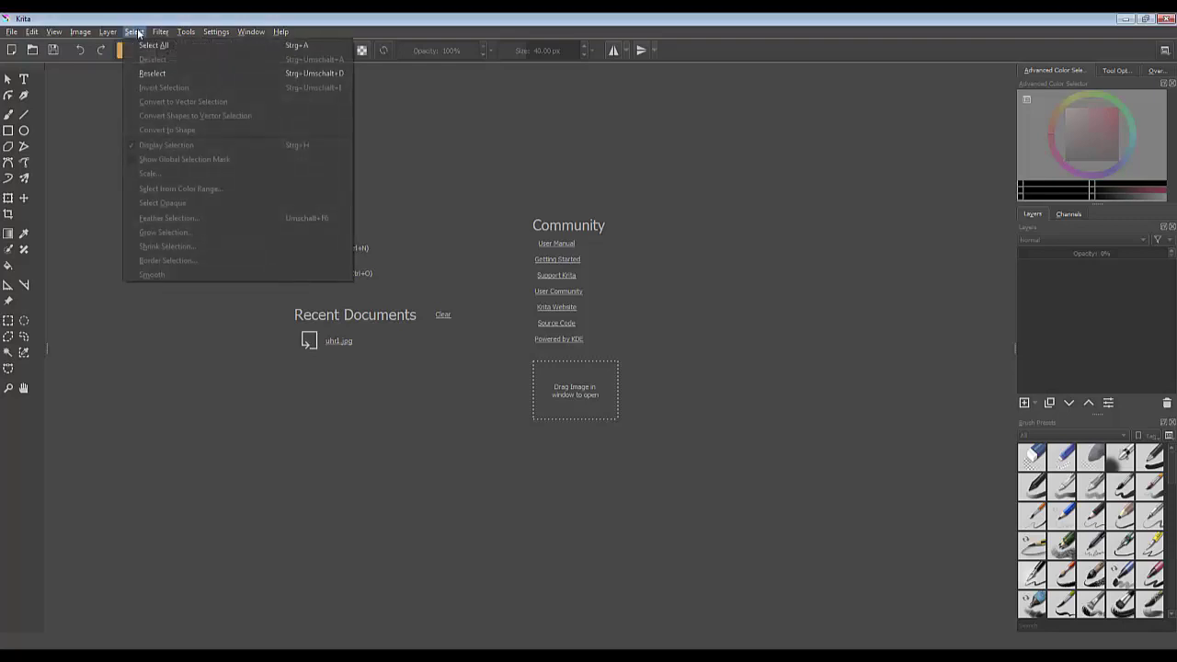
{"action": "mouse_move", "coordinate": [217, 34]}
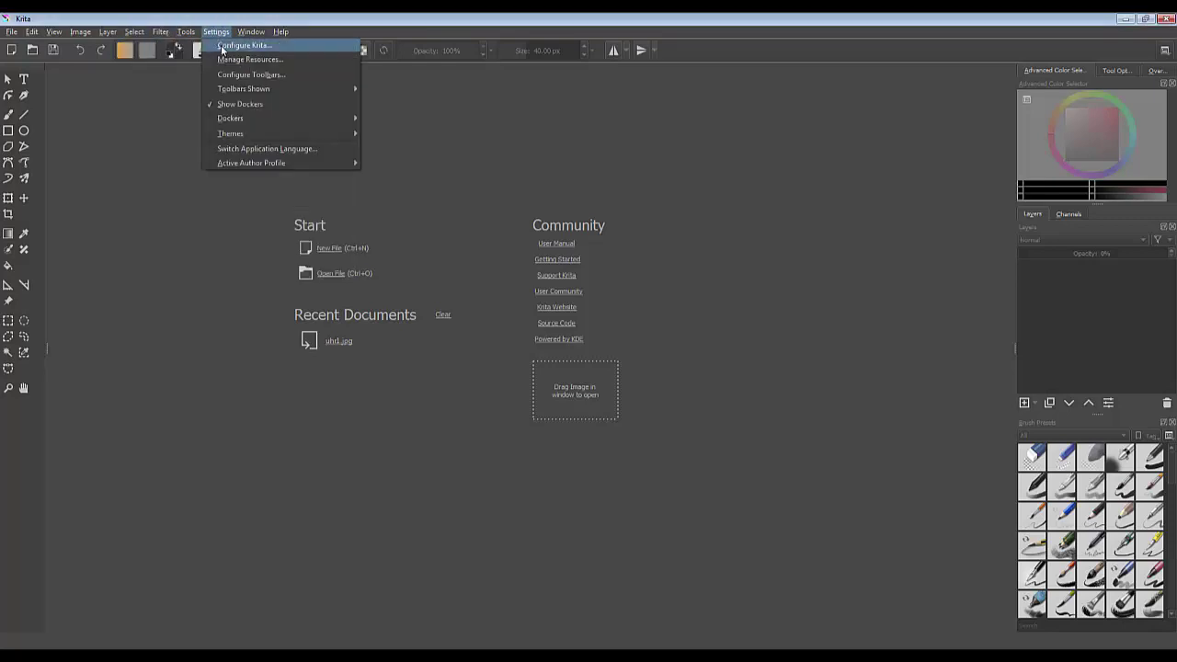
{"action": "left_click", "coordinate": [222, 46]}
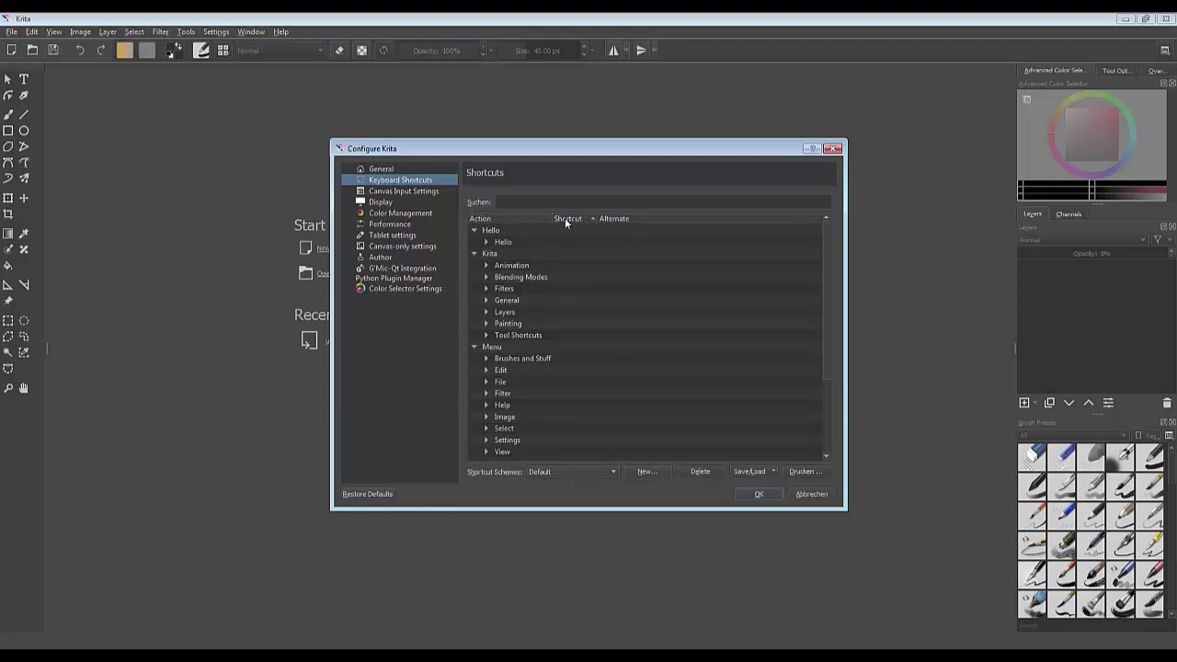
Step: Search the keyboard shortcut list for the Deselect action with "dese"
{"action": "scroll", "coordinate": [572, 313], "scroll_direction": "down", "scroll_amount": 3}
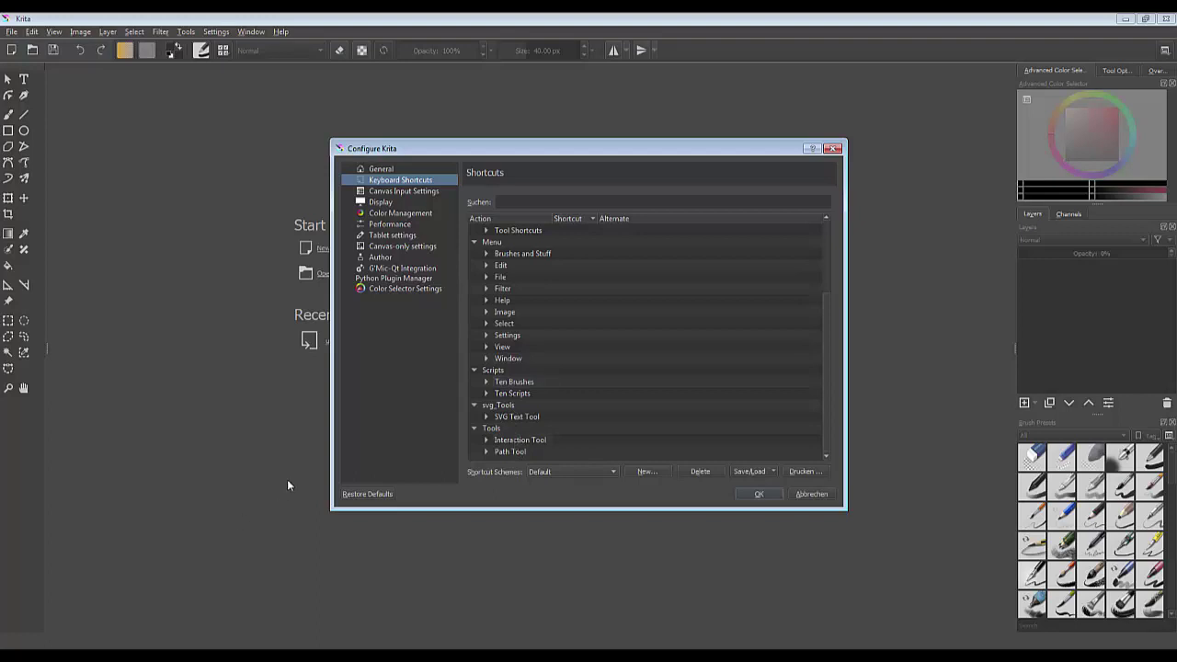
{"action": "left_click", "coordinate": [487, 440]}
{"action": "scroll", "coordinate": [580, 421], "scroll_direction": "down", "scroll_amount": 4}
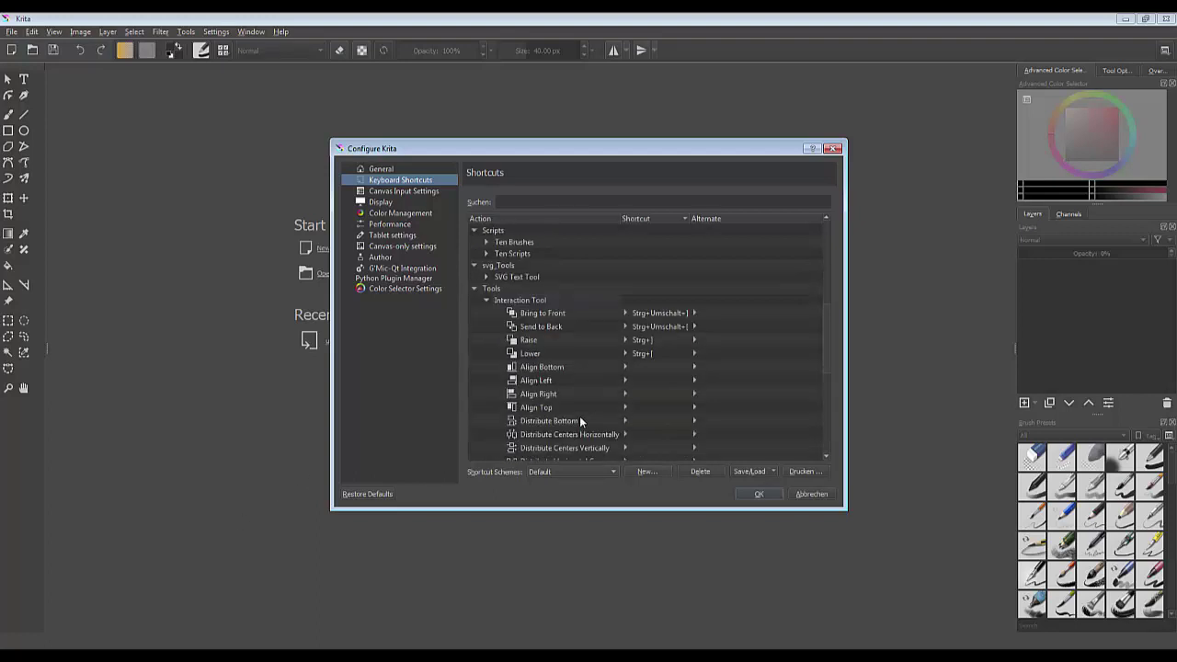
{"action": "scroll", "coordinate": [579, 416], "scroll_direction": "down", "scroll_amount": 5}
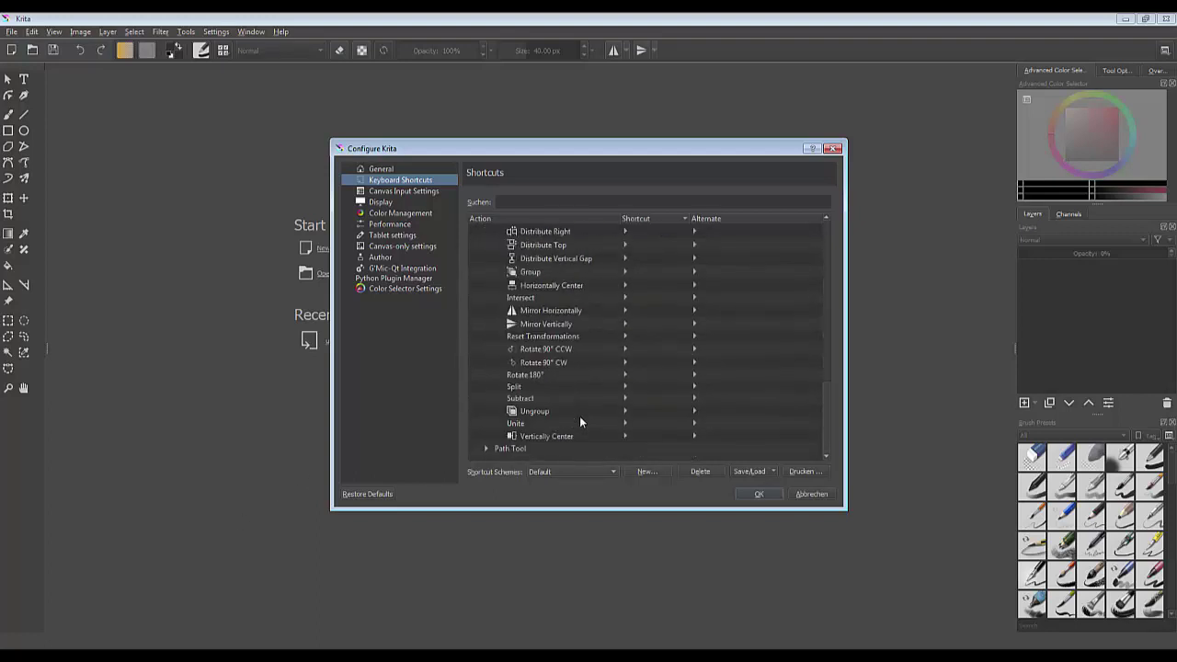
{"action": "scroll", "coordinate": [579, 415], "scroll_direction": "up", "scroll_amount": 3}
{"action": "left_click", "coordinate": [520, 199]}
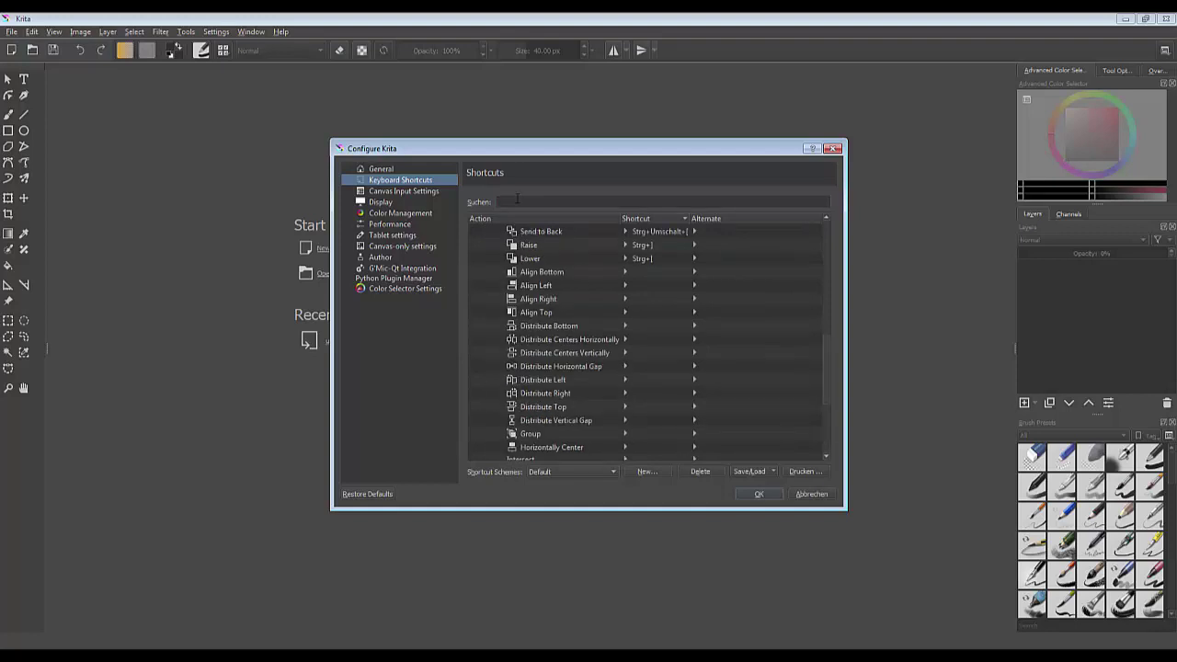
{"action": "type", "text": "desel"}
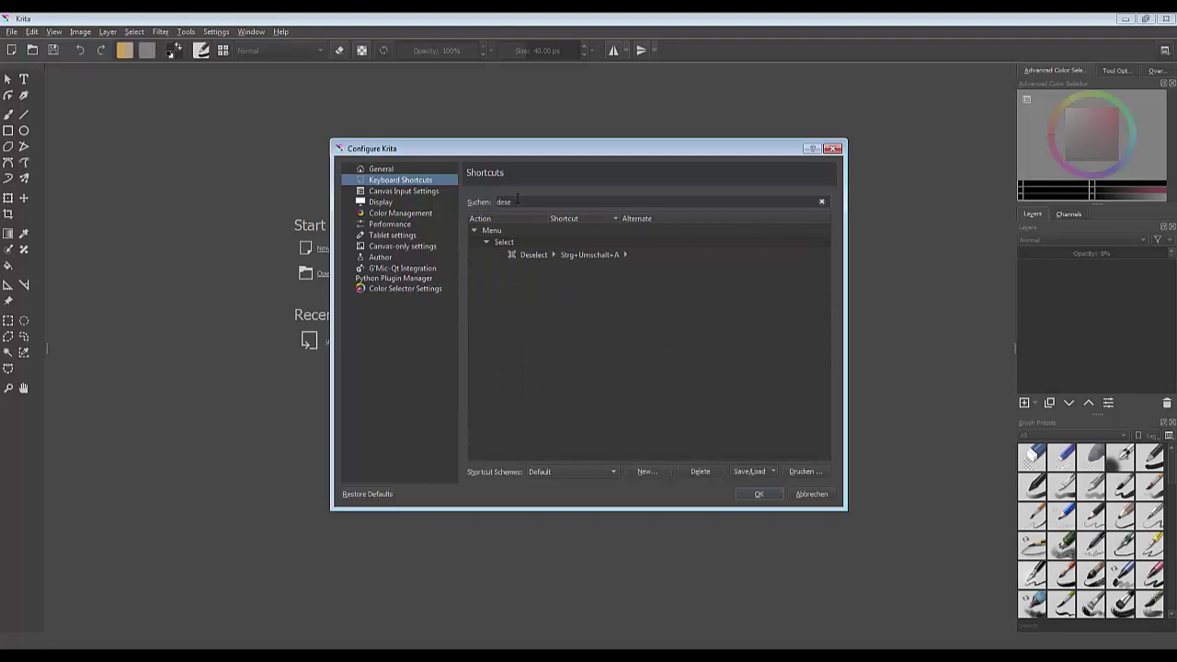
Step: Assign Ctrl+D as the custom shortcut for Deselect and apply the configuration
{"action": "left_click", "coordinate": [532, 255]}
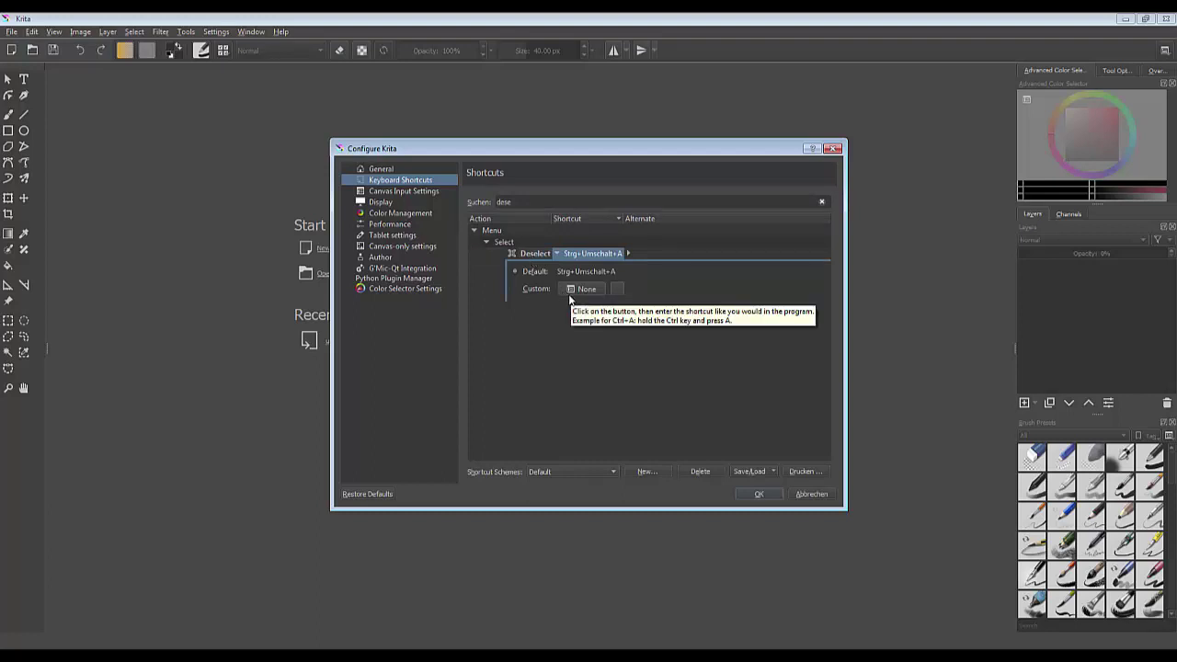
{"action": "left_click", "coordinate": [517, 289]}
{"action": "left_click", "coordinate": [574, 289]}
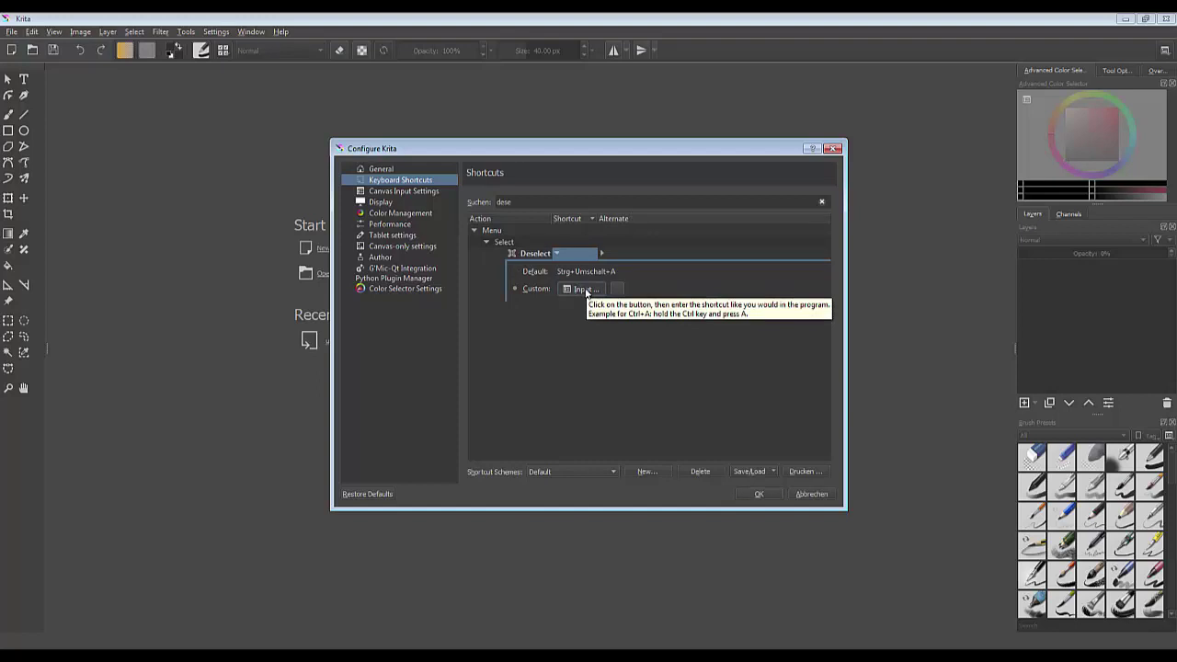
{"action": "key", "text": "ctrl"}
{"action": "key", "text": "ctrl+d"}
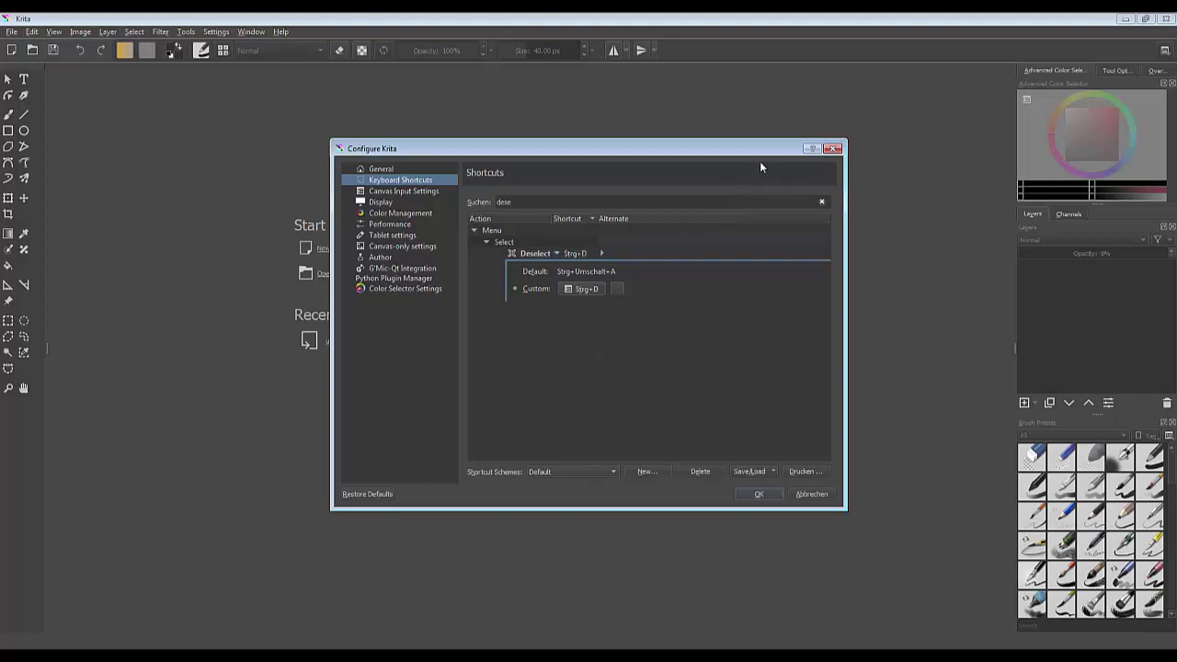
{"action": "left_click", "coordinate": [757, 495]}
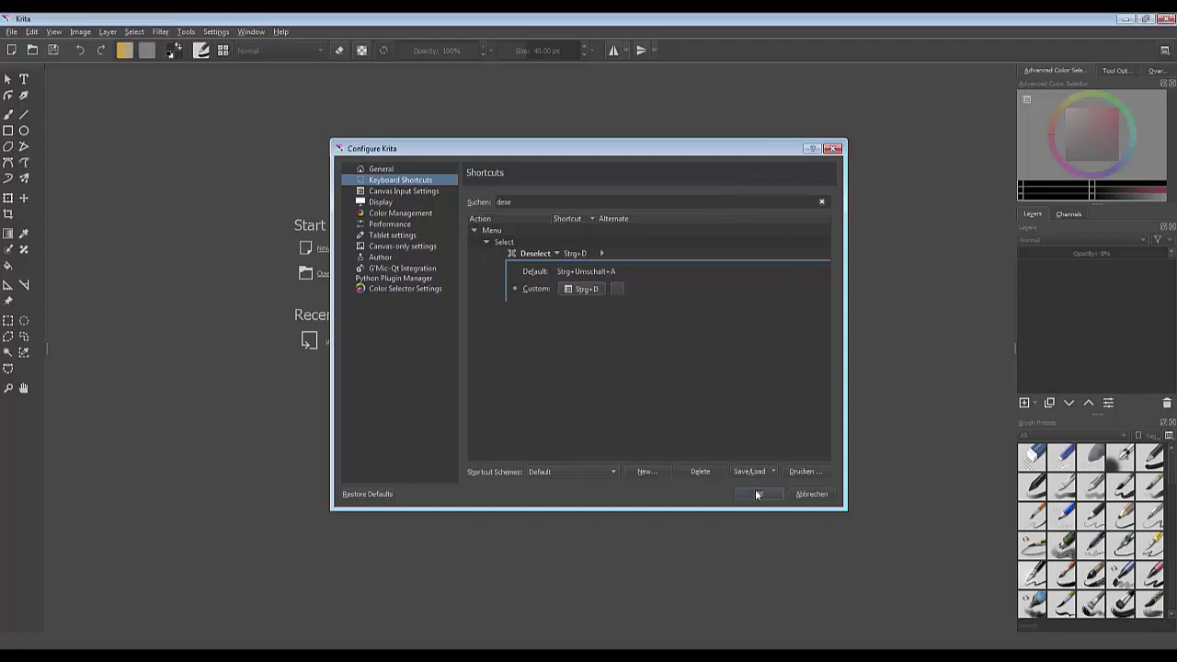
Step: Open the image uhr1.jpg from the Uhren folder
{"action": "left_click", "coordinate": [12, 32]}
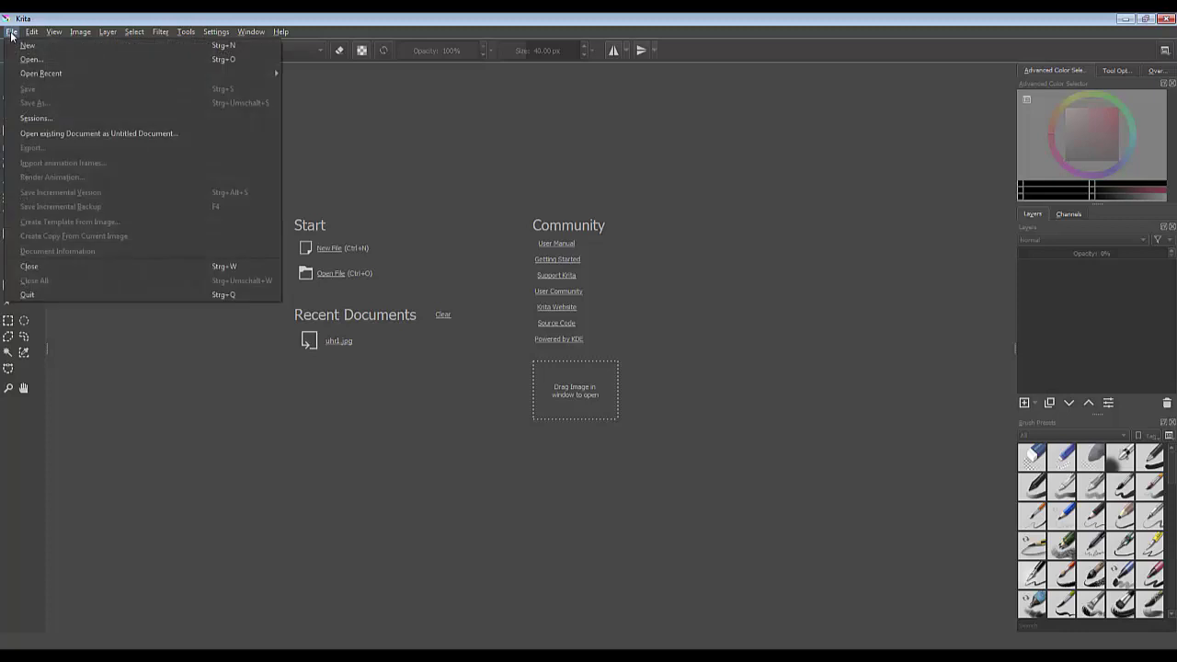
{"action": "left_click", "coordinate": [29, 59]}
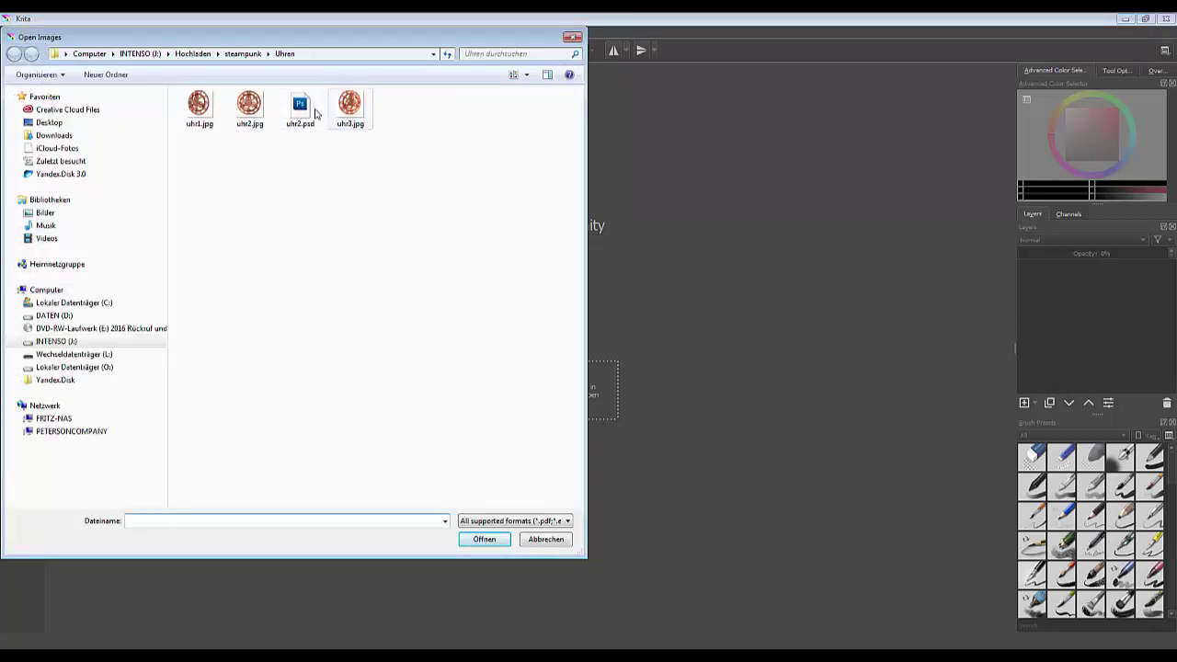
{"action": "left_click", "coordinate": [219, 122]}
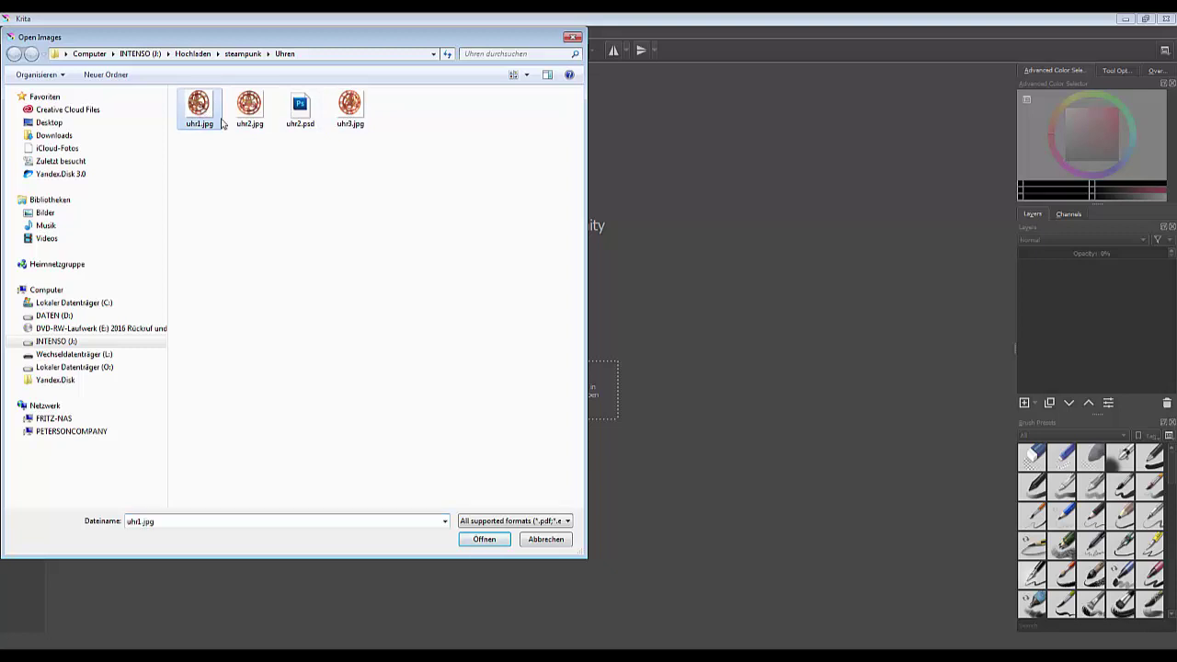
{"action": "left_click", "coordinate": [482, 541]}
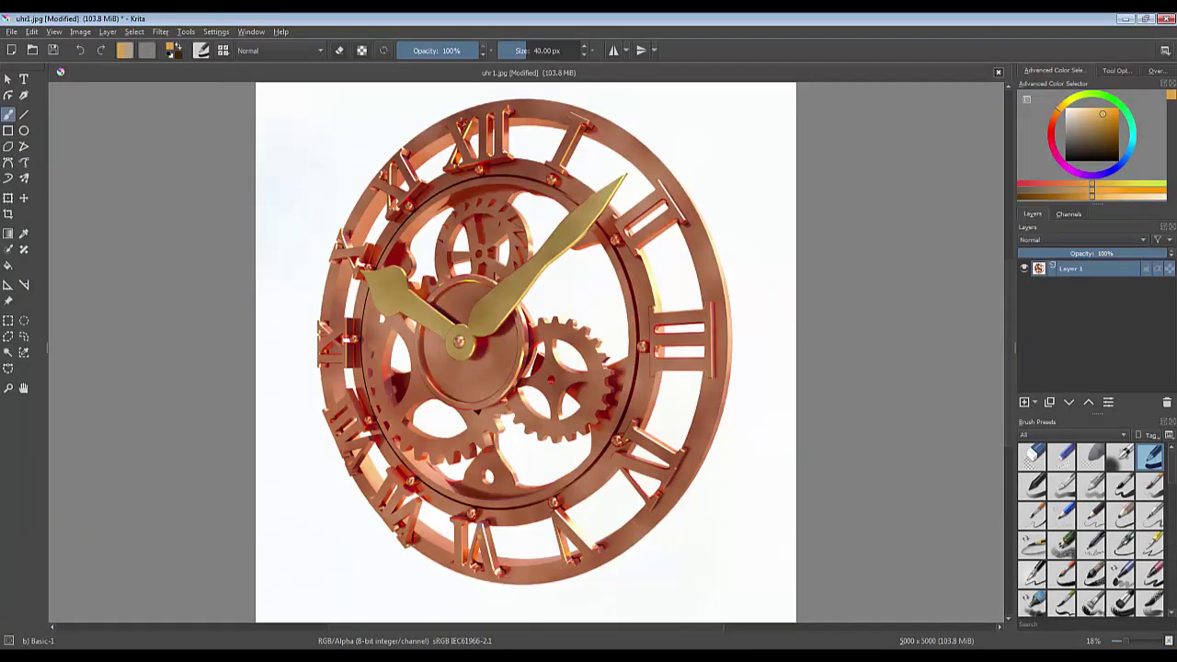
Step: Select the white background outside the clock with the Contiguous Selection tool, and deselect it again
{"action": "left_click", "coordinate": [6, 355]}
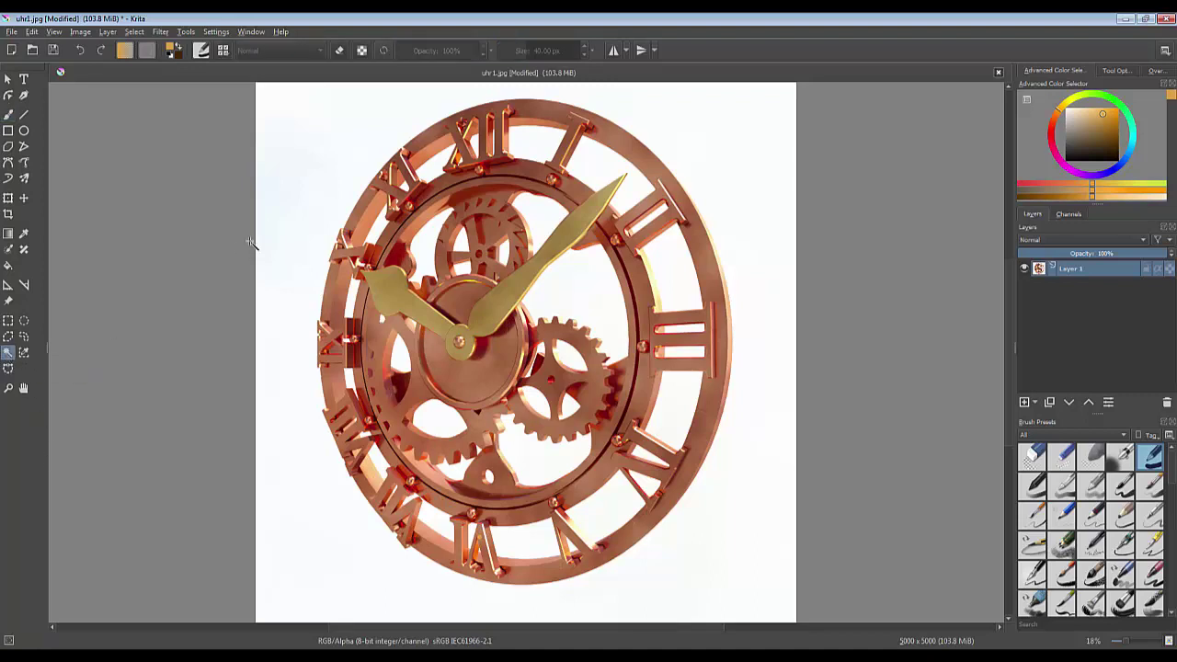
{"action": "left_click", "coordinate": [292, 204]}
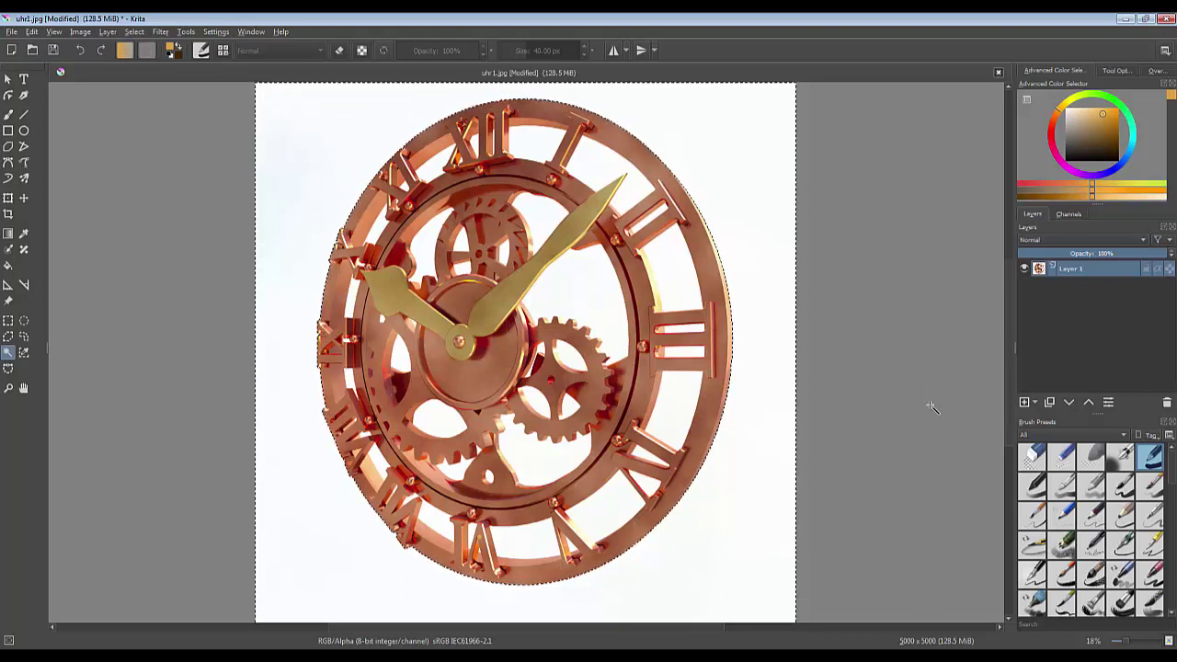
{"action": "key", "text": "ctrl+shift+a"}
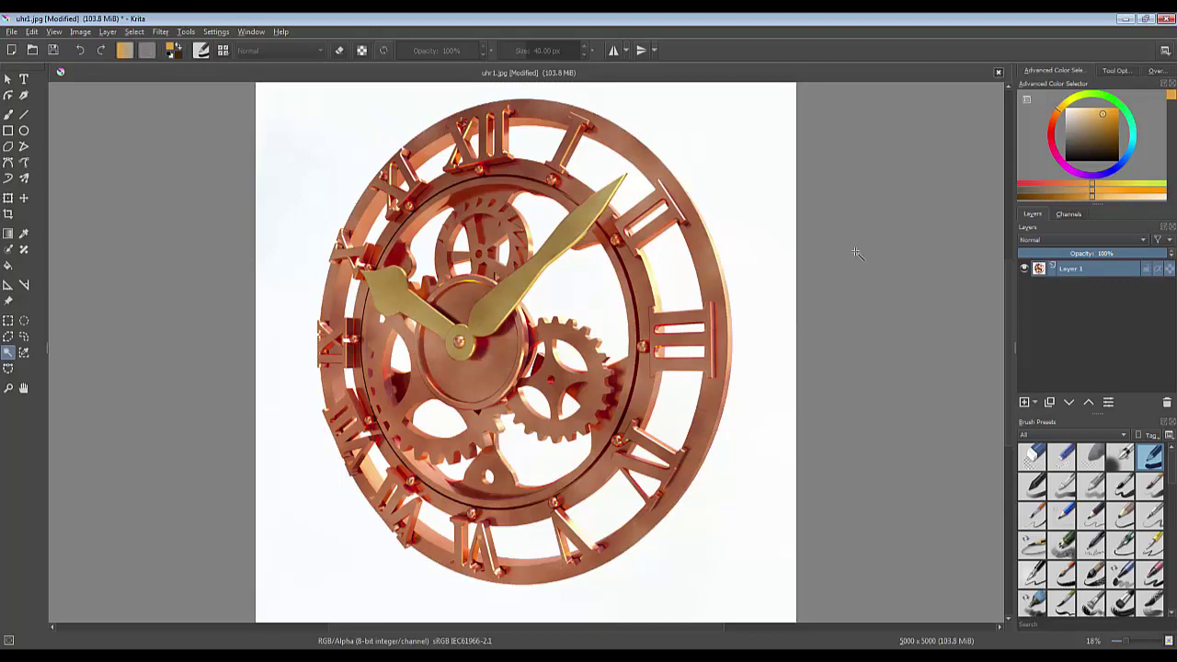
Step: With the Rectangular Selection tool, select a large area of the clock and replace it with a smaller rectangle over the hub
{"action": "scroll", "coordinate": [851, 256], "scroll_direction": "up", "scroll_amount": 5}
{"action": "scroll", "coordinate": [846, 263], "scroll_direction": "down", "scroll_amount": 6}
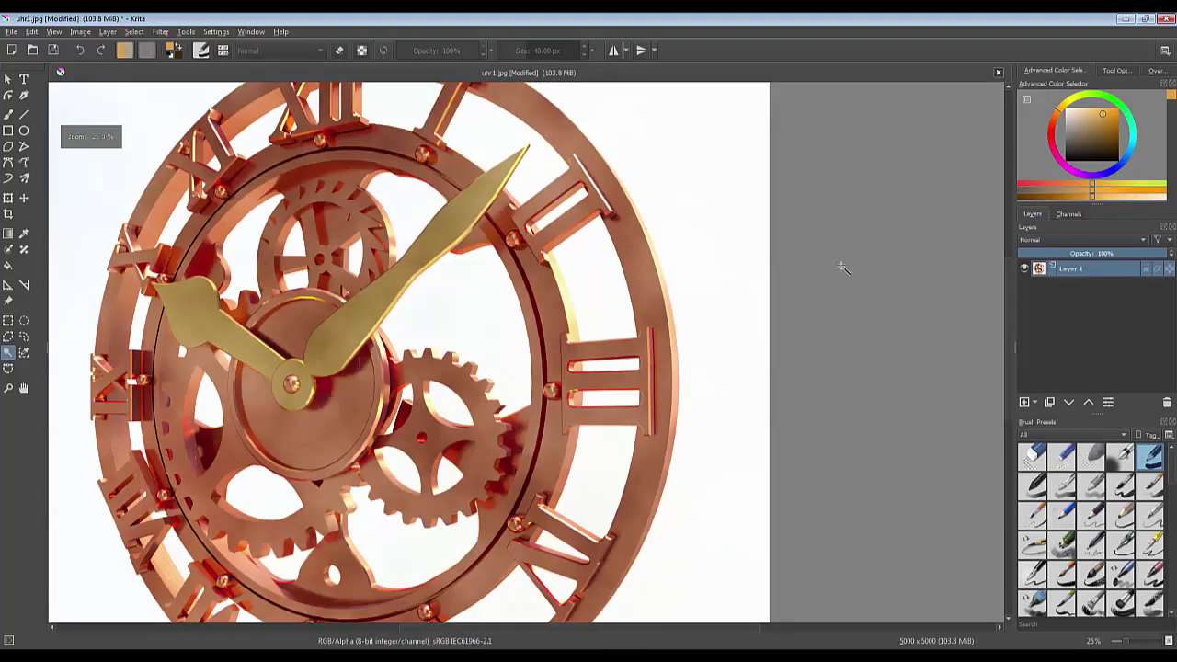
{"action": "scroll", "coordinate": [842, 265], "scroll_direction": "up", "scroll_amount": 1}
{"action": "key", "text": "ctrl+r"}
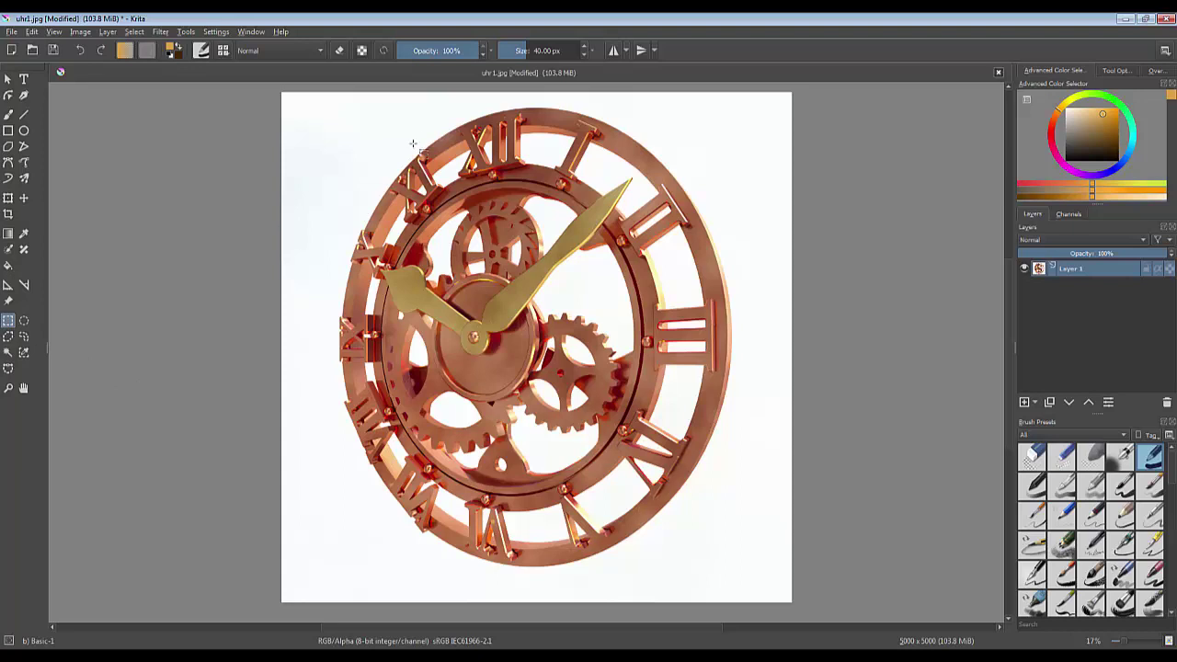
{"action": "left_click_drag", "start_coordinate": [323, 163], "coordinate": [604, 406]}
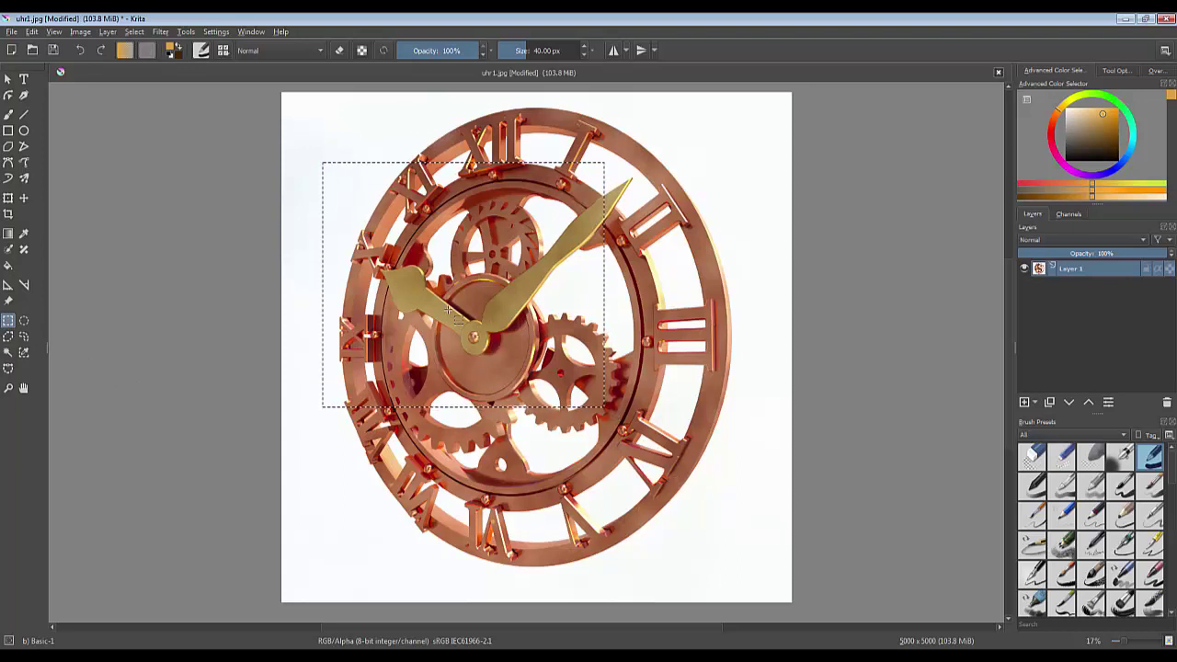
{"action": "left_click_drag", "start_coordinate": [447, 310], "coordinate": [569, 397]}
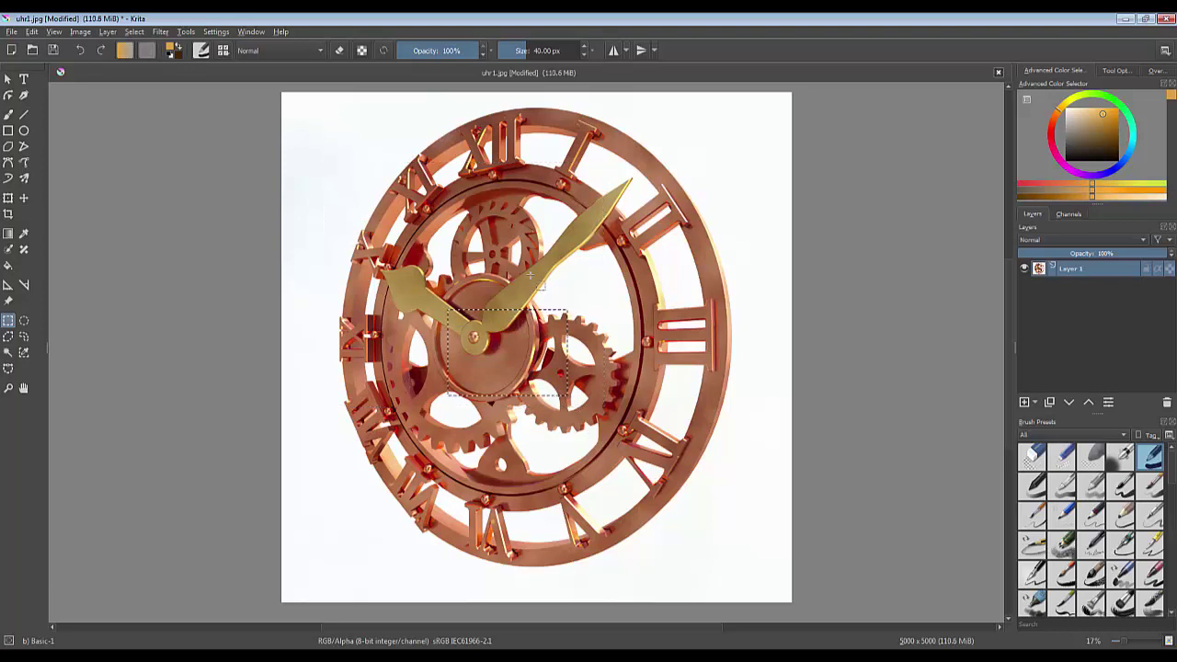
Step: Select a rectangle around the minute hand, subtract an overlapping rectangle, and try further rectangular selections over the gears
{"action": "left_click_drag", "start_coordinate": [501, 206], "coordinate": [634, 365]}
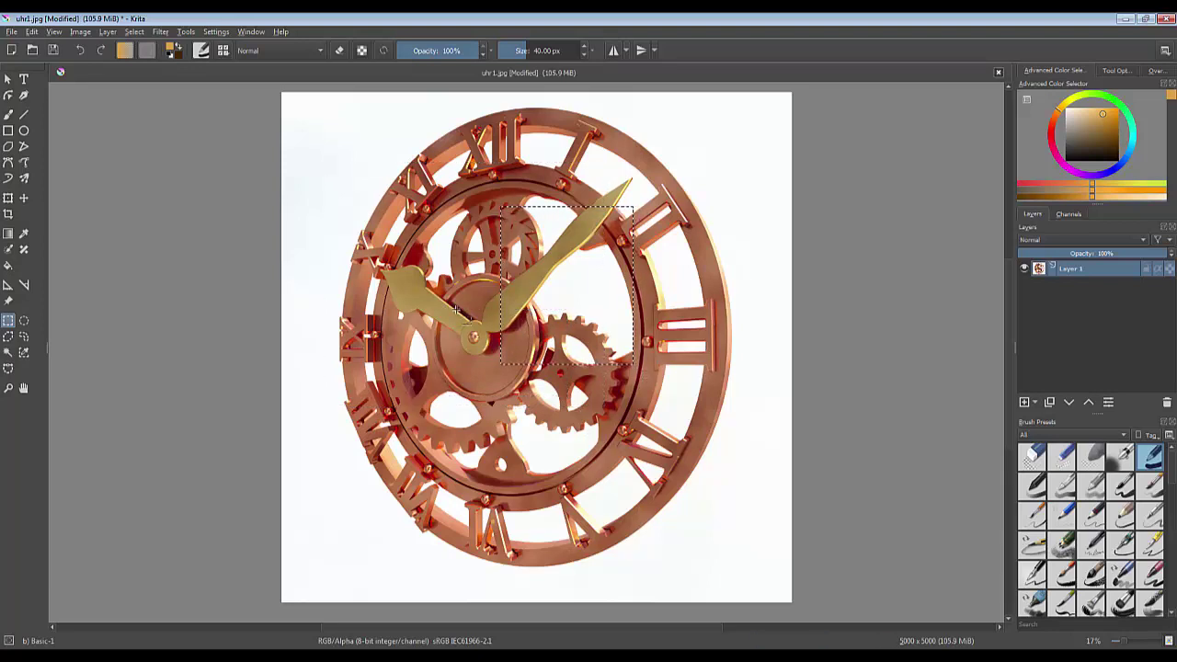
{"action": "left_click_drag", "start_coordinate": [457, 311], "coordinate": [559, 451]}
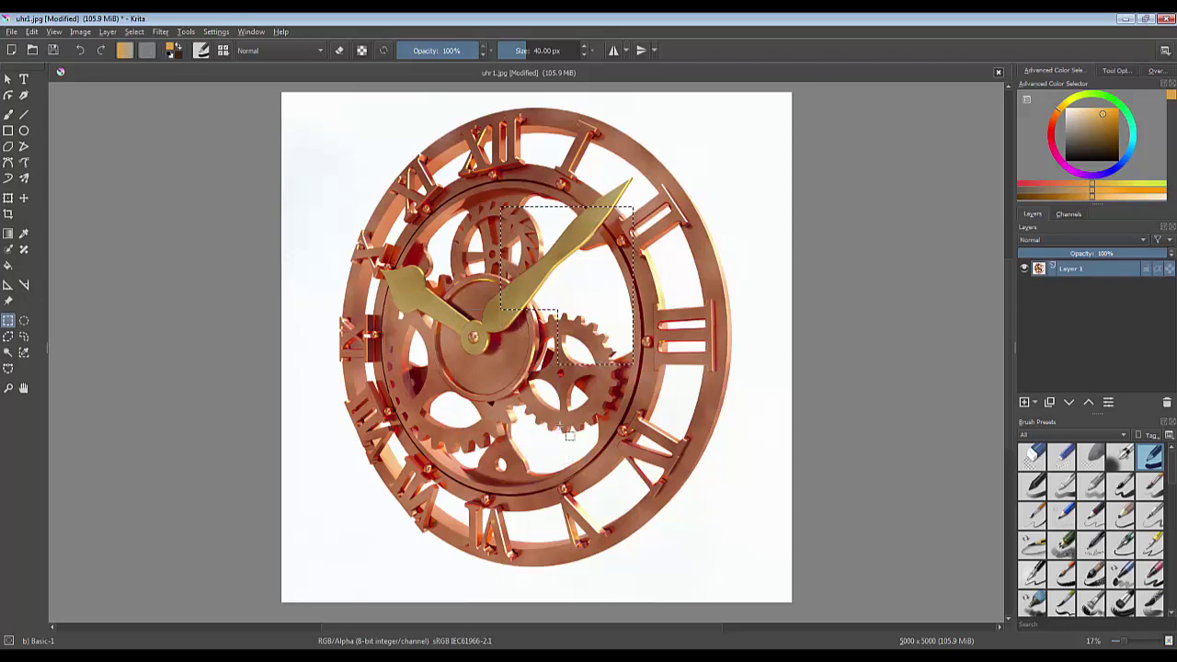
{"action": "left_click_drag", "start_coordinate": [578, 163], "coordinate": [685, 287]}
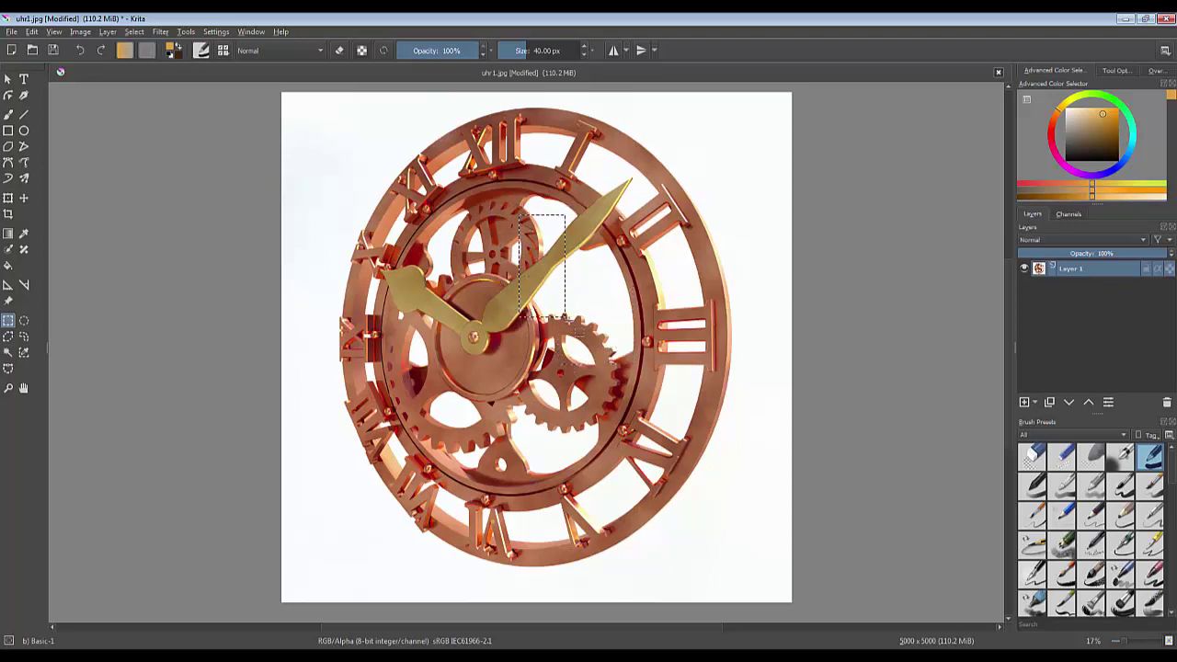
{"action": "left_click_drag", "start_coordinate": [667, 409], "coordinate": [668, 410]}
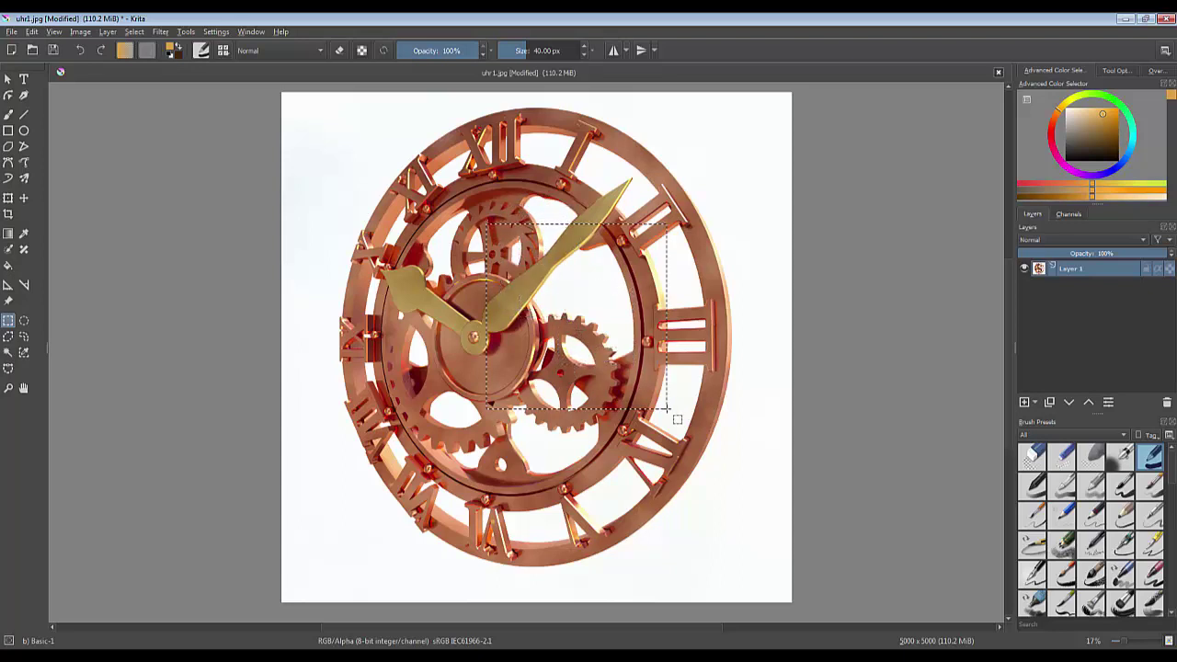
Step: Build a selection of overlapping rectangles over the clock's right half, subtract one across its upper part, and clear the selection
{"action": "left_click_drag", "start_coordinate": [605, 357], "coordinate": [722, 469]}
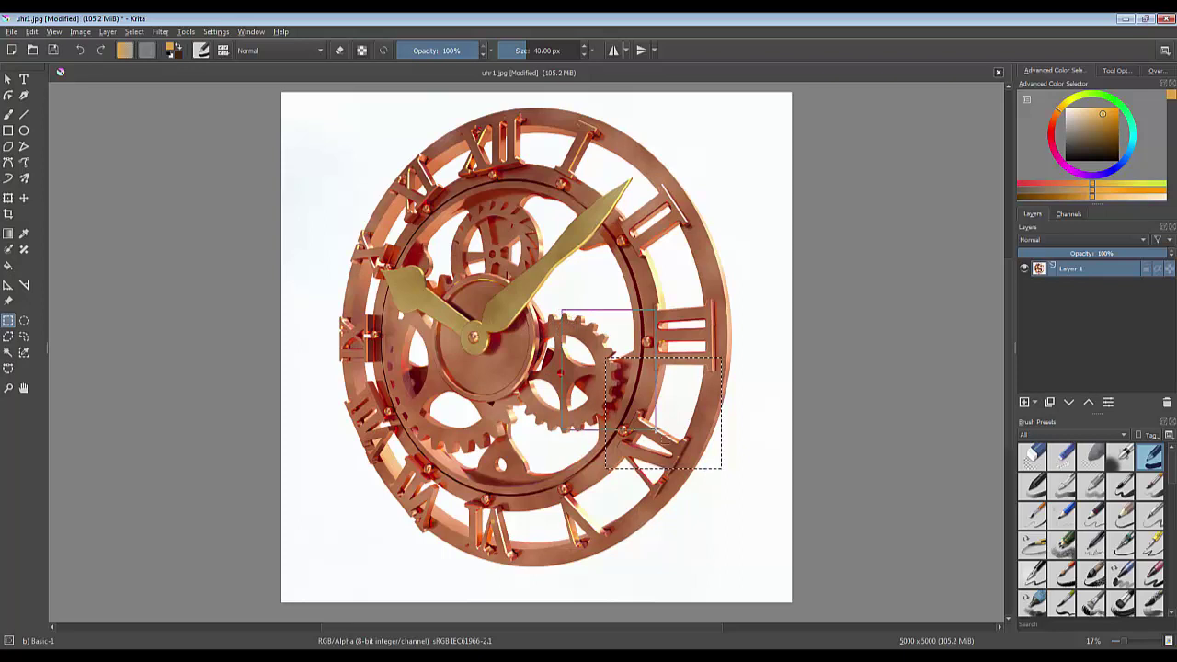
{"action": "left_click_drag", "start_coordinate": [656, 430], "coordinate": [656, 429]}
{"action": "left_click_drag", "start_coordinate": [625, 282], "coordinate": [762, 398]}
{"action": "left_click_drag", "start_coordinate": [508, 269], "coordinate": [728, 394]}
{"action": "left_click_drag", "start_coordinate": [505, 223], "coordinate": [633, 276]}
{"action": "left_click_drag", "start_coordinate": [596, 192], "coordinate": [781, 338]}
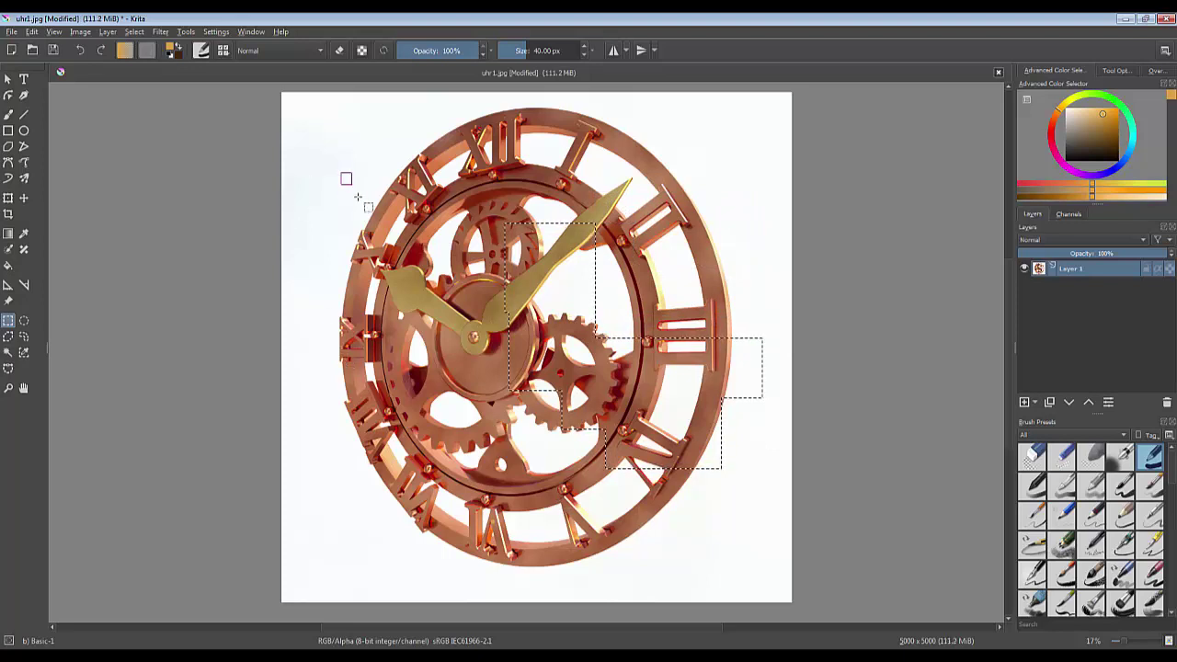
{"action": "left_click_drag", "start_coordinate": [341, 172], "coordinate": [372, 219]}
{"action": "left_click", "coordinate": [301, 167]}
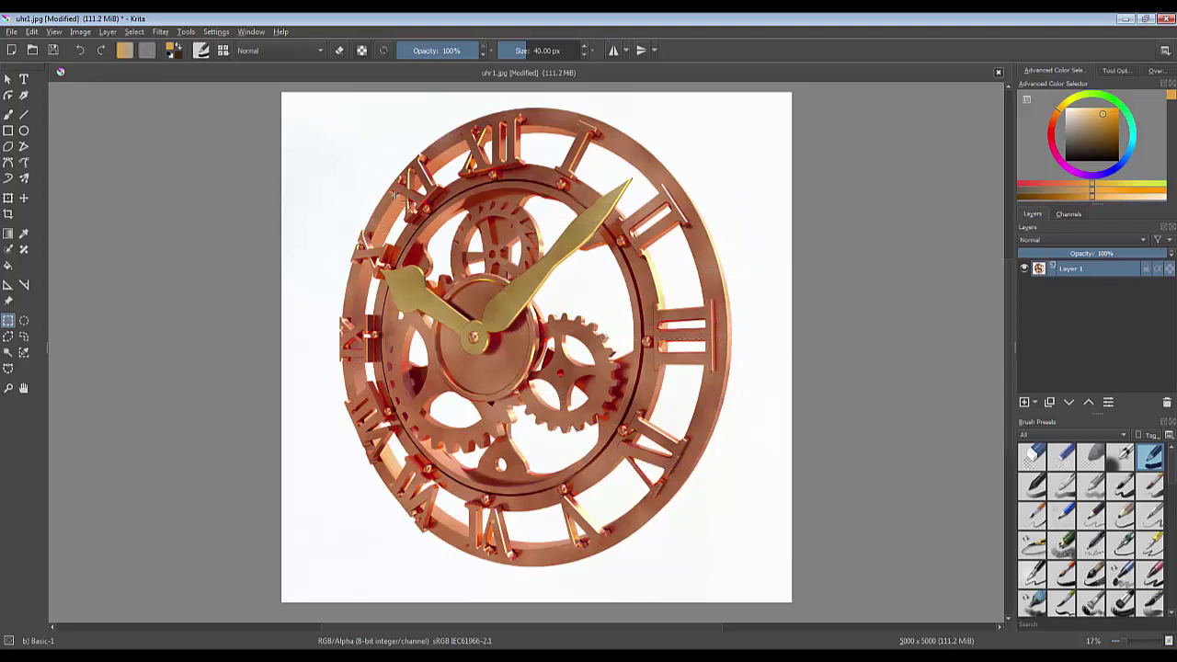
Step: Draw large rectangular selections across the clock face, adjust the shape and position while drawing, and deselect
{"action": "left_click_drag", "start_coordinate": [365, 172], "coordinate": [650, 438]}
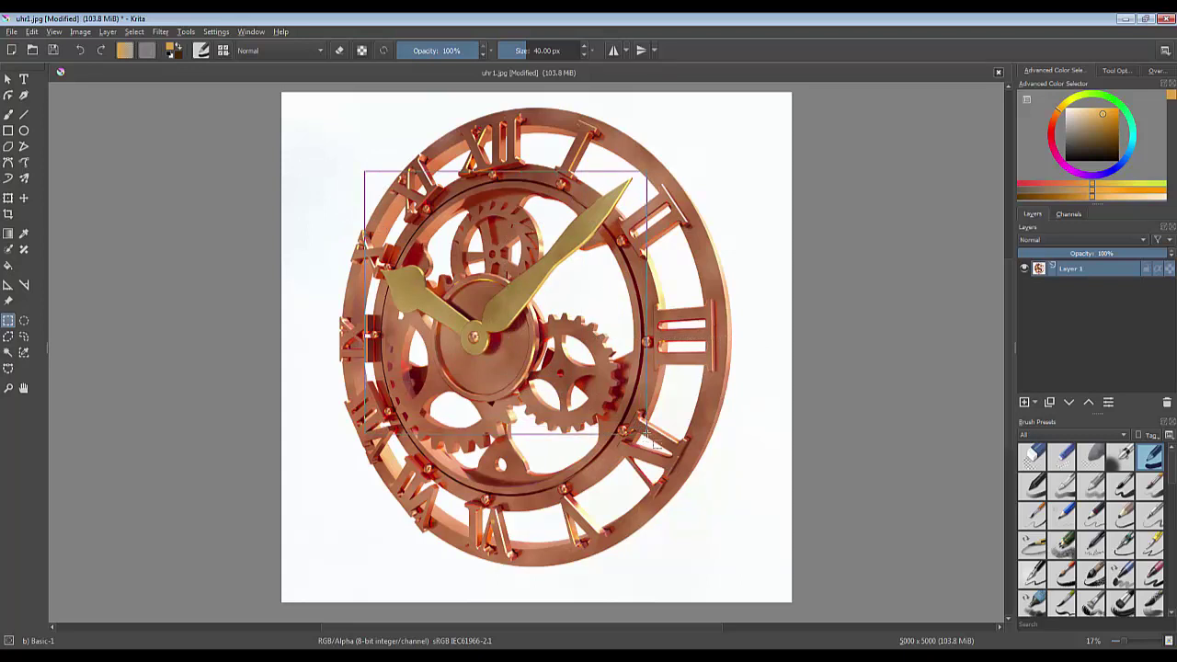
{"action": "left_click_drag", "start_coordinate": [648, 438], "coordinate": [739, 375]}
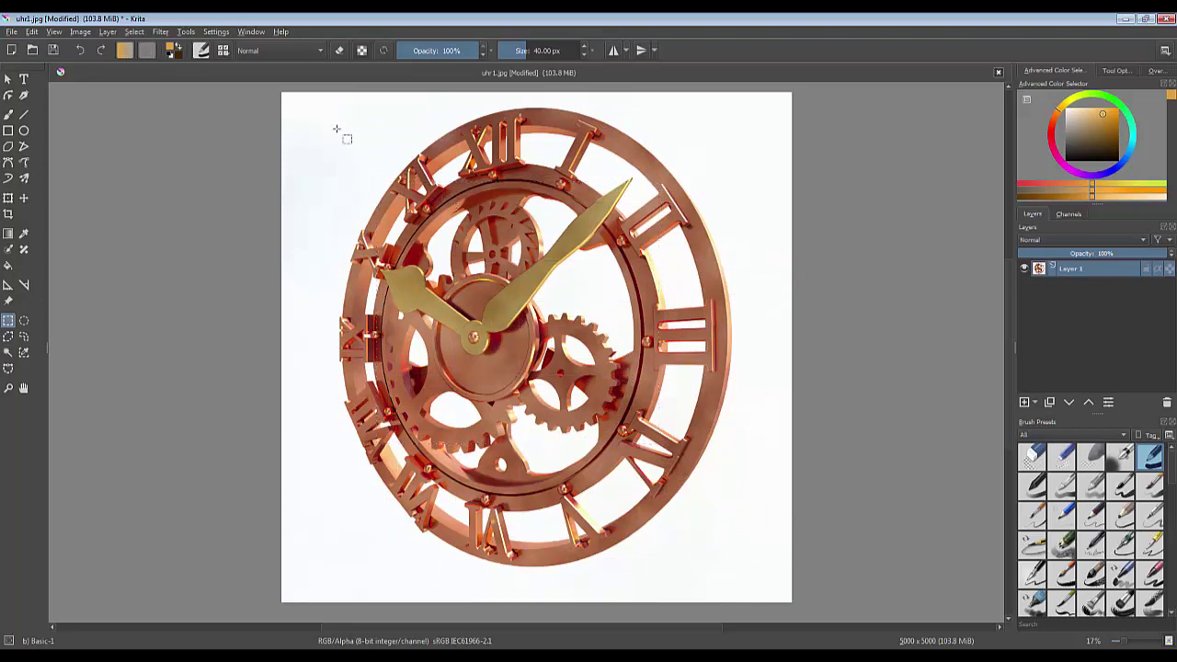
{"action": "left_click_drag", "start_coordinate": [336, 129], "coordinate": [705, 488]}
{"action": "left_click_drag", "start_coordinate": [538, 139], "coordinate": [675, 520]}
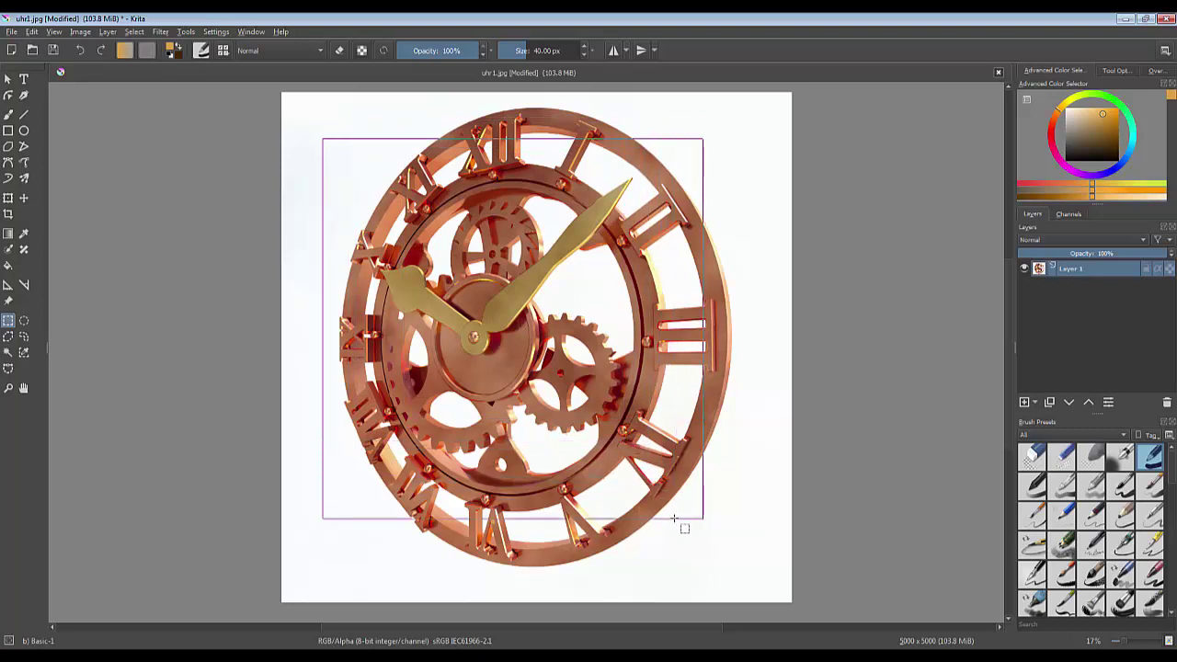
{"action": "left_click", "coordinate": [862, 459]}
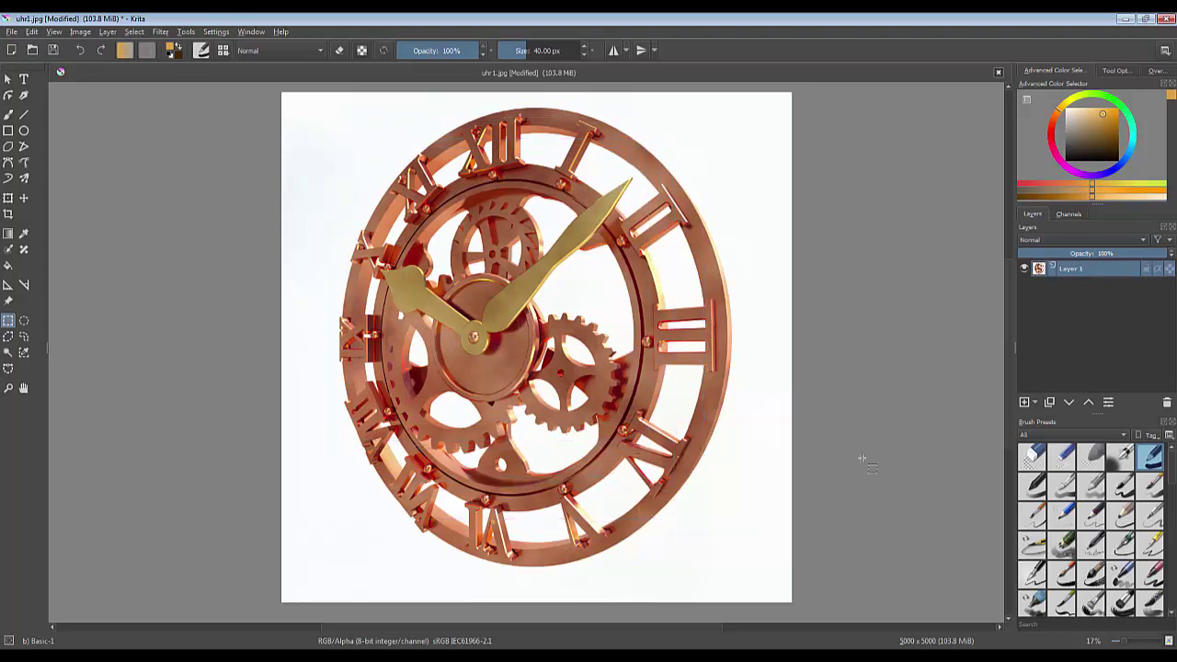
Step: With the Elliptical Selection tool, select a circle over the clock's upper-left part, subtract one circle, add further circles, and deselect
{"action": "left_click", "coordinate": [25, 323]}
{"action": "left_click_drag", "start_coordinate": [325, 165], "coordinate": [447, 290]}
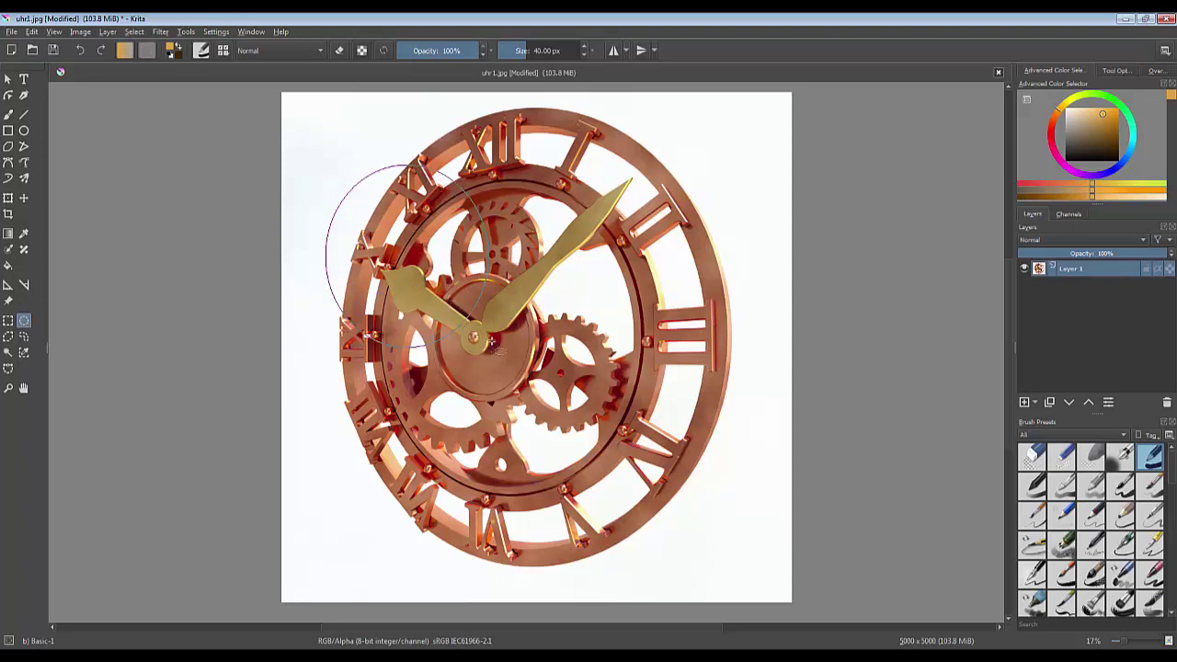
{"action": "left_click_drag", "start_coordinate": [549, 251], "coordinate": [541, 305]}
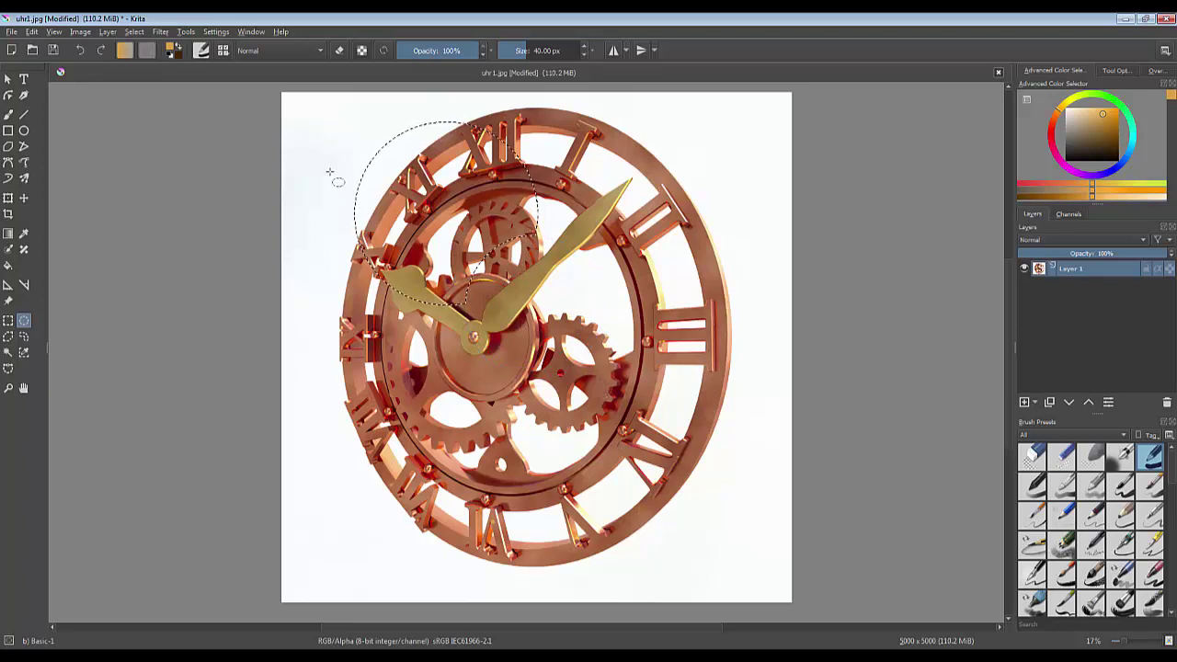
{"action": "left_click_drag", "start_coordinate": [329, 162], "coordinate": [386, 236]}
{"action": "left_click_drag", "start_coordinate": [442, 95], "coordinate": [549, 180]}
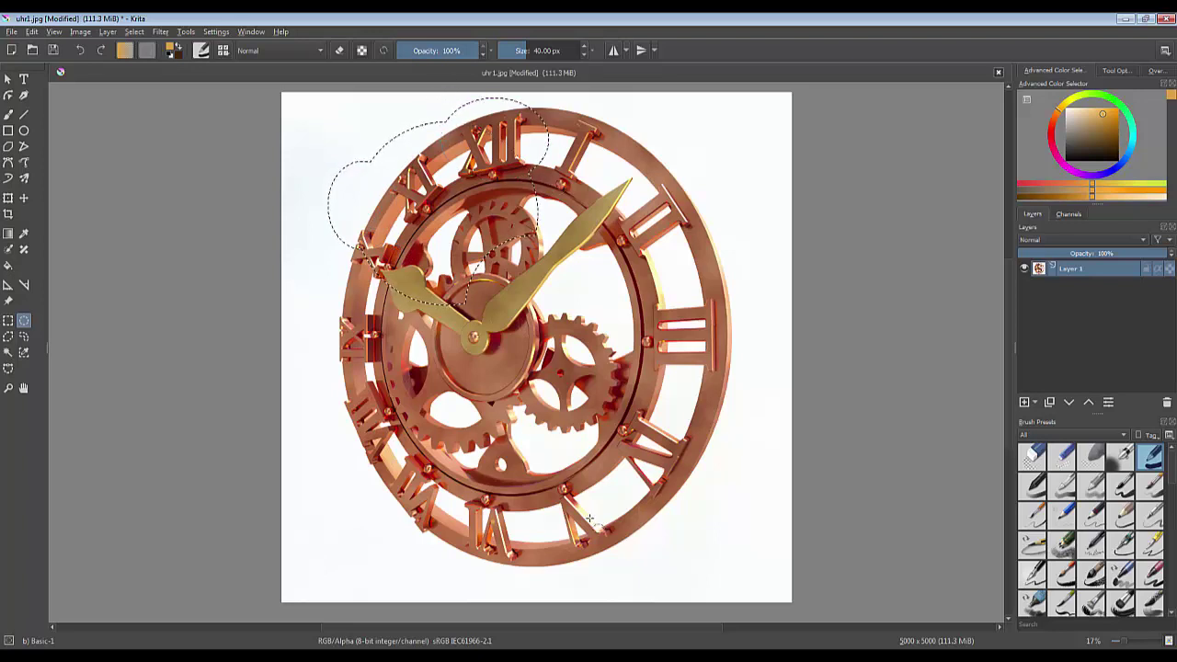
{"action": "left_click_drag", "start_coordinate": [456, 250], "coordinate": [546, 307]}
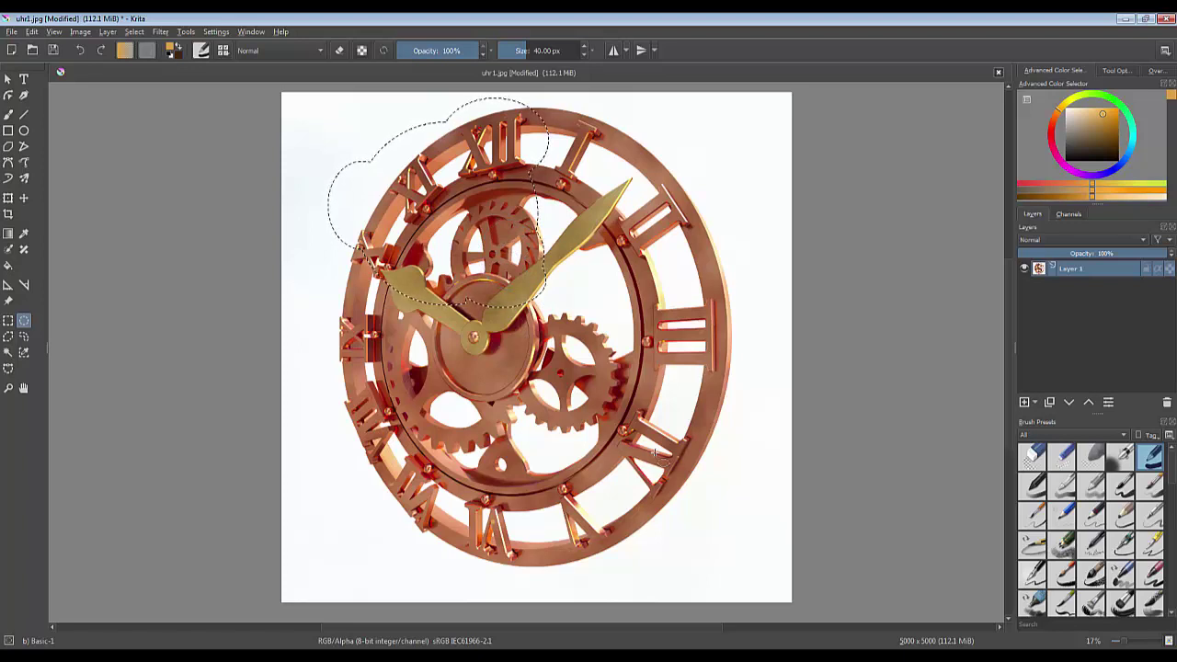
{"action": "key", "text": "ctrl+shift+a"}
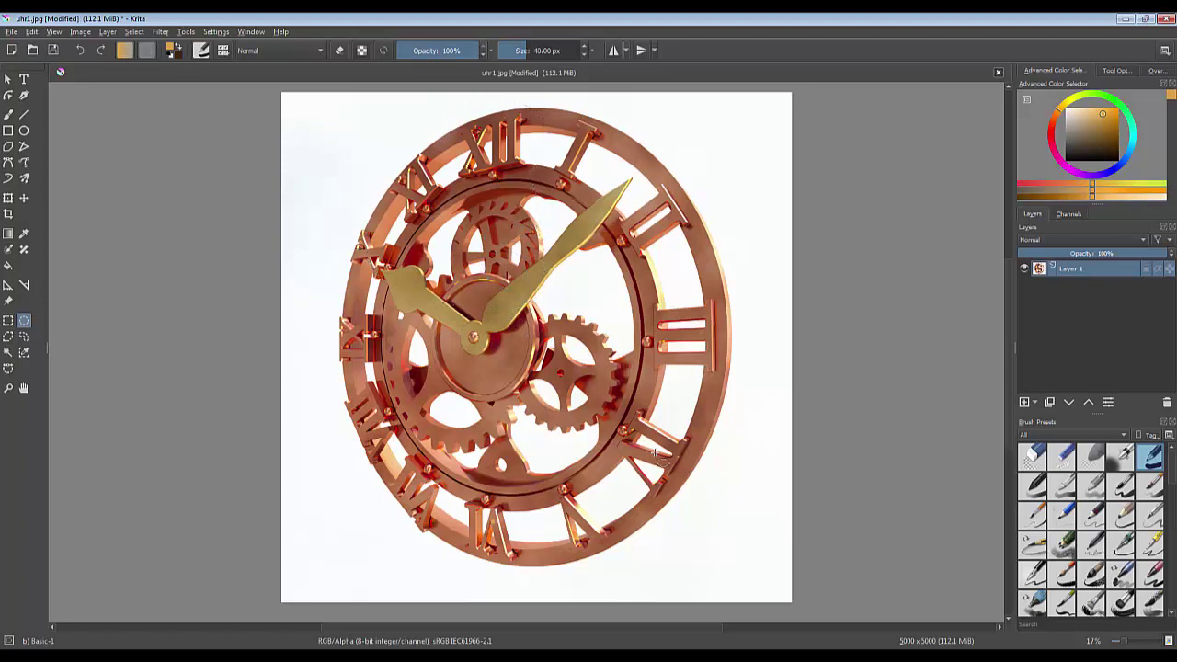
Step: Select a wide ellipse across the clock face, and draw a tall rectangular selection over it from the XII down through the gears
{"action": "key", "text": "ctrl+r"}
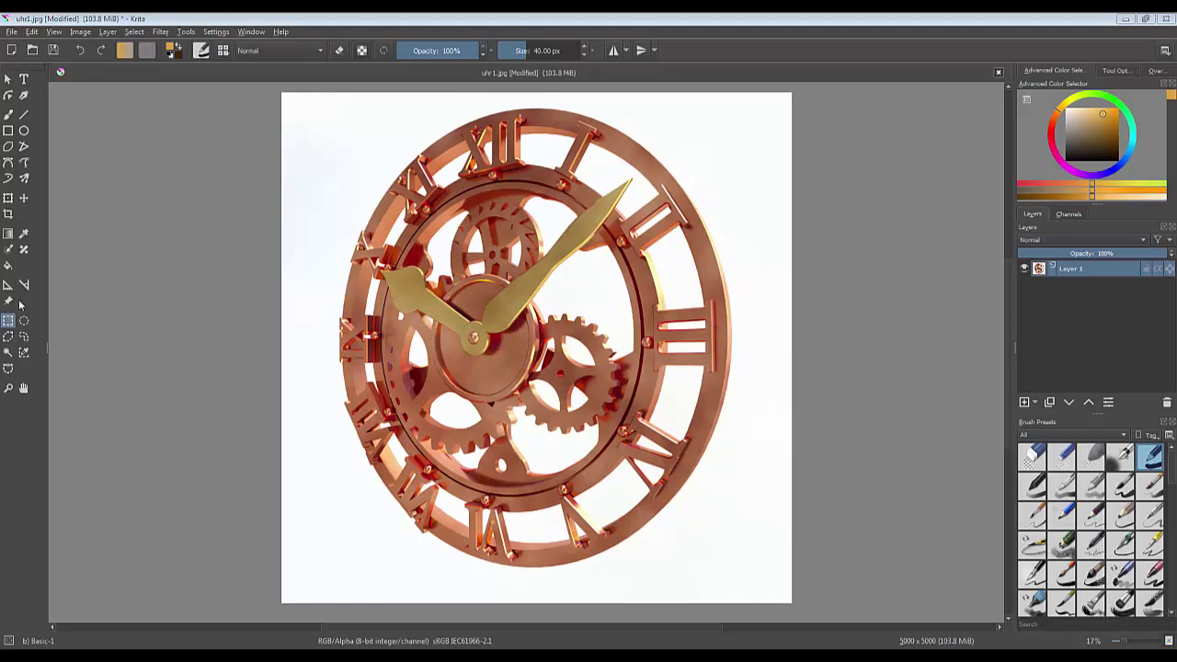
{"action": "left_click", "coordinate": [25, 323]}
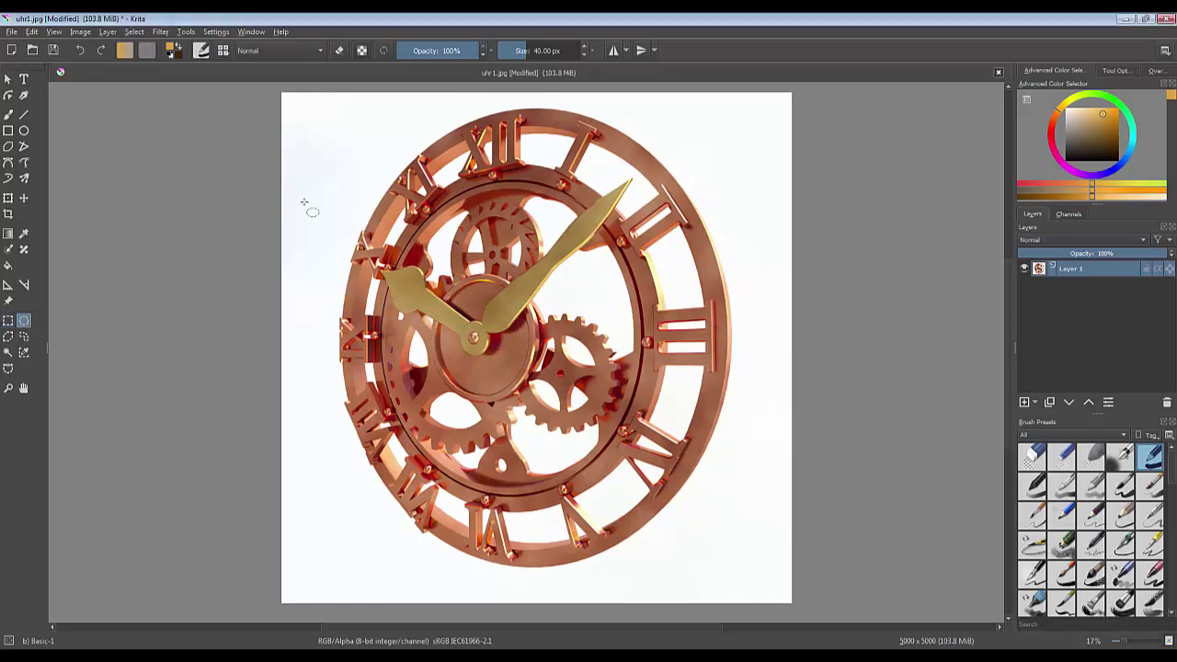
{"action": "left_click_drag", "start_coordinate": [313, 148], "coordinate": [773, 426]}
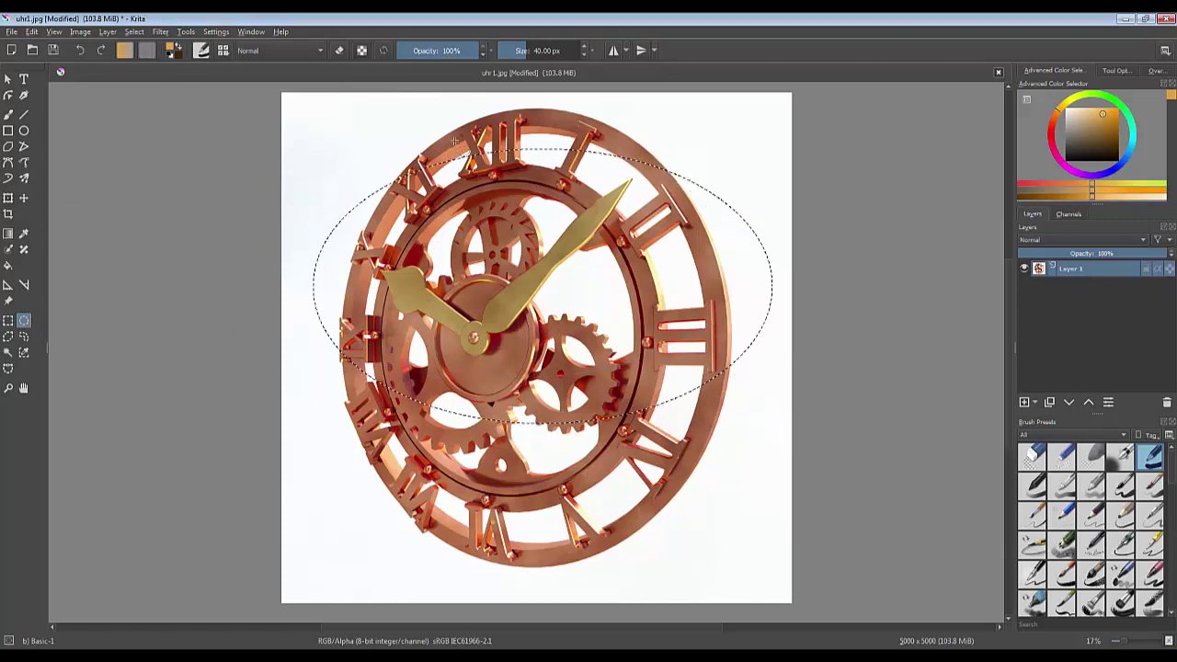
{"action": "left_click", "coordinate": [5, 325]}
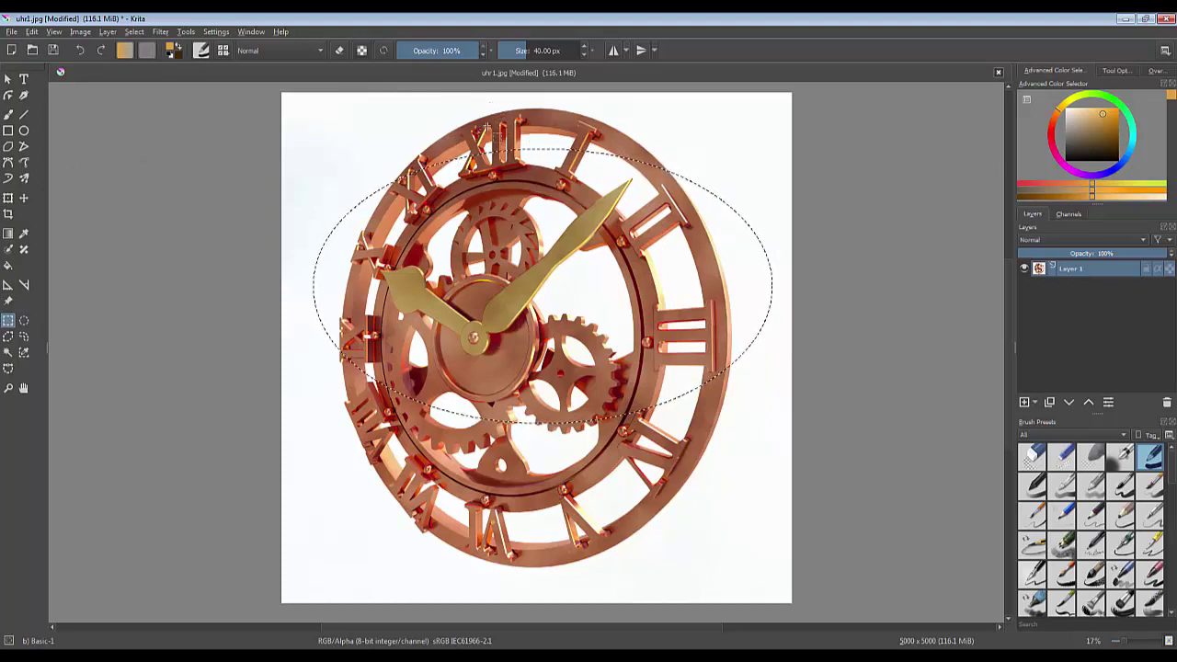
{"action": "left_click_drag", "start_coordinate": [474, 121], "coordinate": [585, 423]}
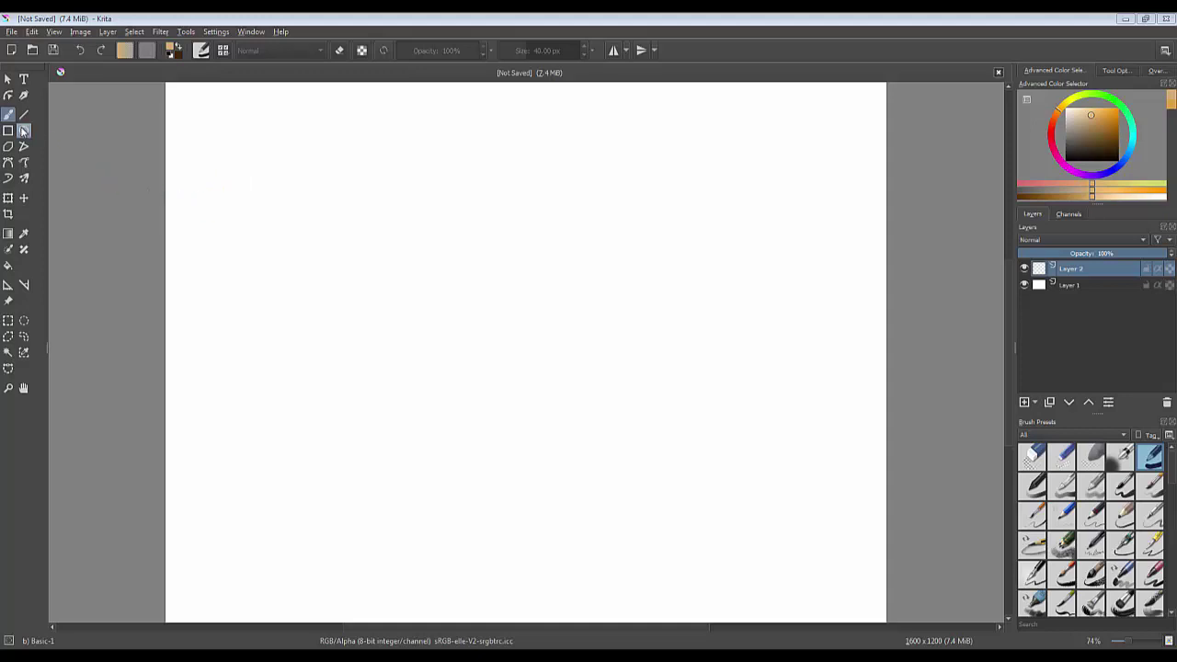
Step: On Layer 2 of the blank 1600 x 1200 document, make a large circular selection near the canvas centre
{"action": "left_click", "coordinate": [24, 320]}
{"action": "left_click_drag", "start_coordinate": [423, 246], "coordinate": [701, 497]}
{"action": "mouse_move", "coordinate": [693, 492]}
{"action": "left_mouse_down"}
{"action": "mouse_move", "coordinate": [546, 384]}
{"action": "mouse_move", "coordinate": [633, 378]}
{"action": "mouse_move", "coordinate": [796, 505]}
{"action": "mouse_move", "coordinate": [520, 407]}
{"action": "mouse_move", "coordinate": [694, 439]}
{"action": "mouse_move", "coordinate": [691, 460]}
{"action": "mouse_move", "coordinate": [714, 491]}
{"action": "mouse_move", "coordinate": [750, 506]}
{"action": "mouse_move", "coordinate": [652, 463]}
{"action": "mouse_move", "coordinate": [739, 491]}
{"action": "mouse_move", "coordinate": [657, 467]}
{"action": "mouse_move", "coordinate": [708, 552]}
{"action": "mouse_move", "coordinate": [675, 484]}
{"action": "mouse_move", "coordinate": [677, 494]}
{"action": "left_mouse_up"}
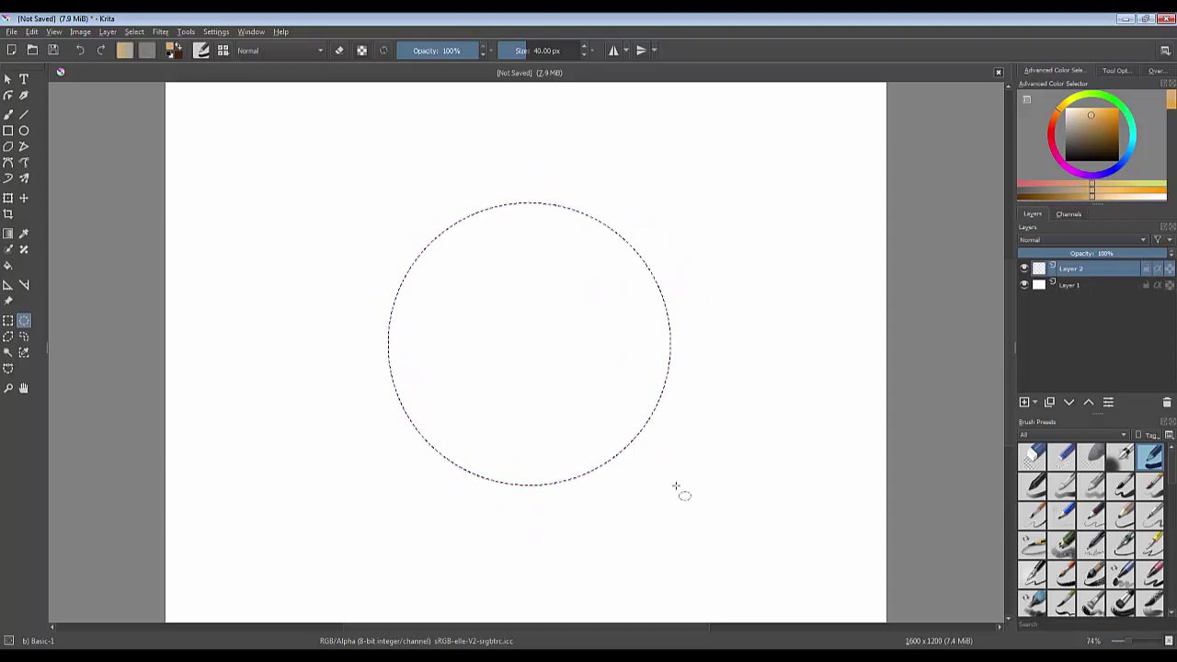
Step: Choose a dark green colour and fill the circular selection with it
{"action": "left_click", "coordinate": [8, 266]}
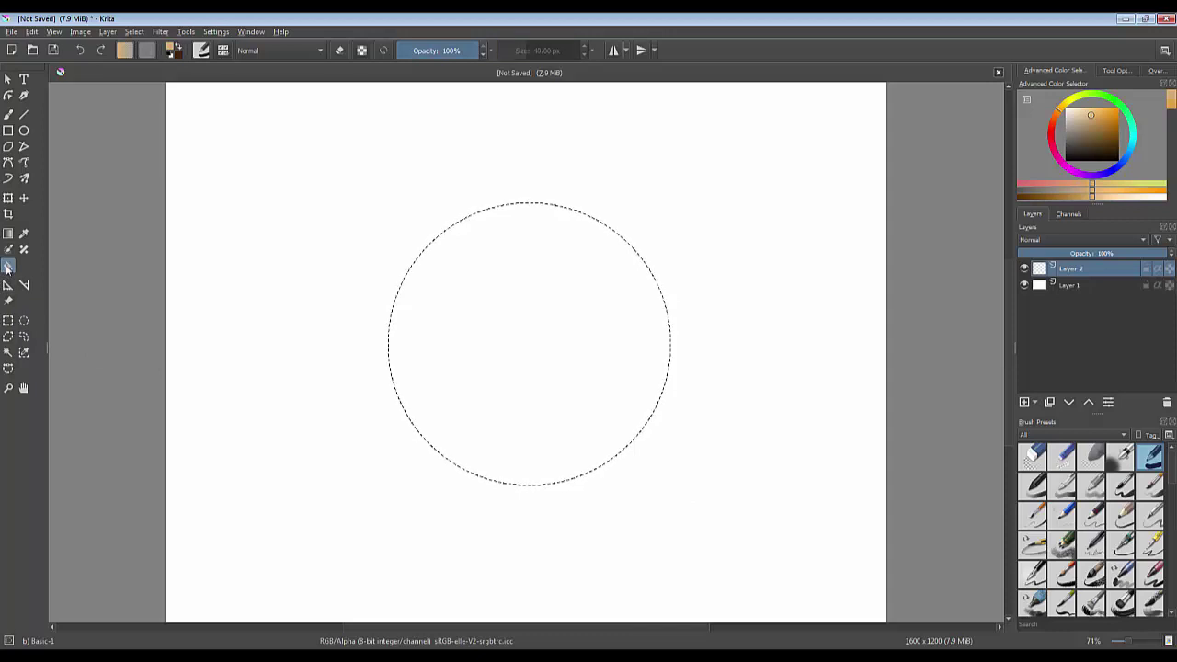
{"action": "left_click", "coordinate": [1119, 107]}
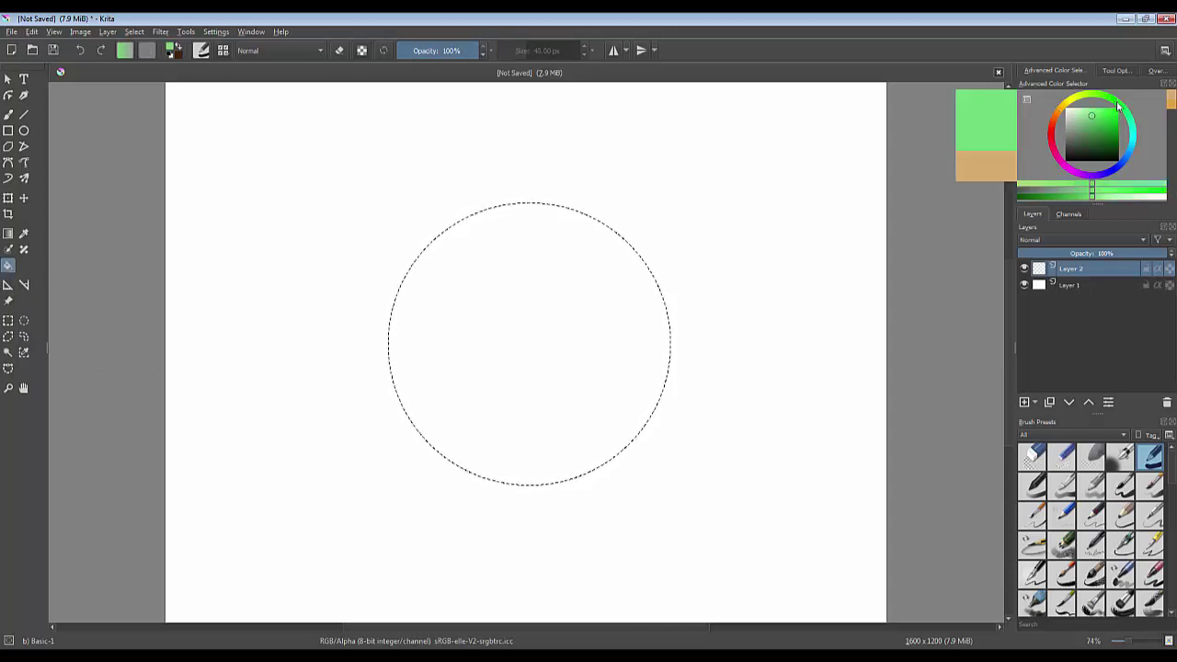
{"action": "left_click_drag", "start_coordinate": [1058, 198], "coordinate": [1043, 196]}
{"action": "left_click", "coordinate": [583, 309]}
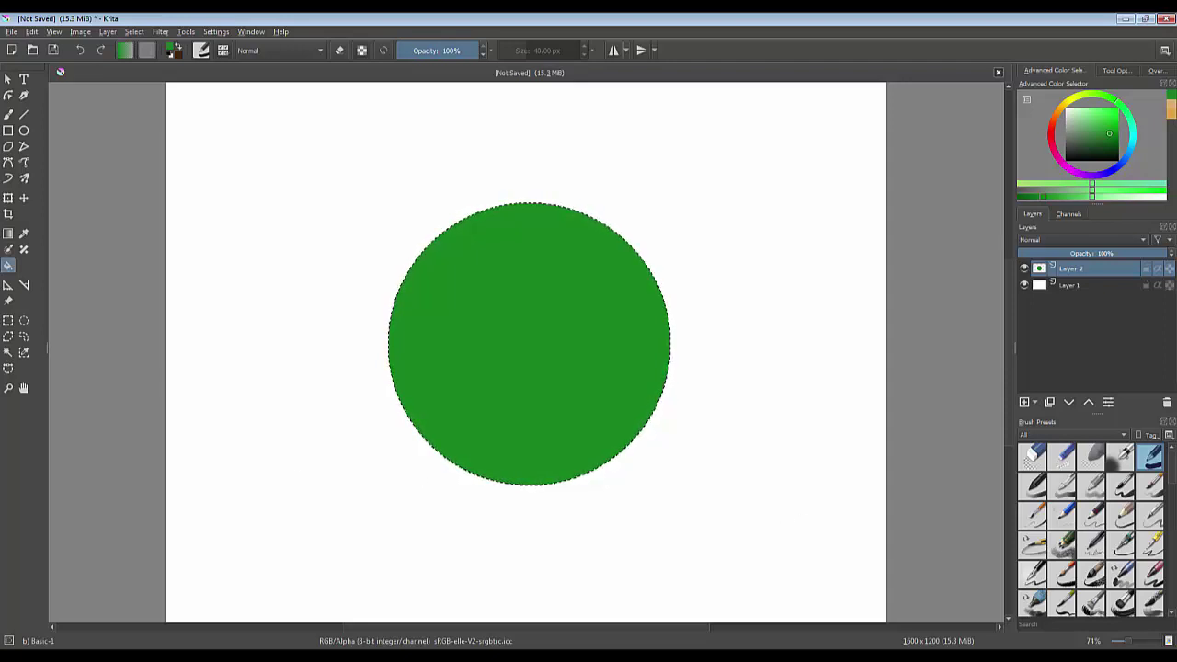
Step: Invert the circular selection to cover the surrounding canvas, and clear it
{"action": "key", "text": "ctrl+shift+i"}
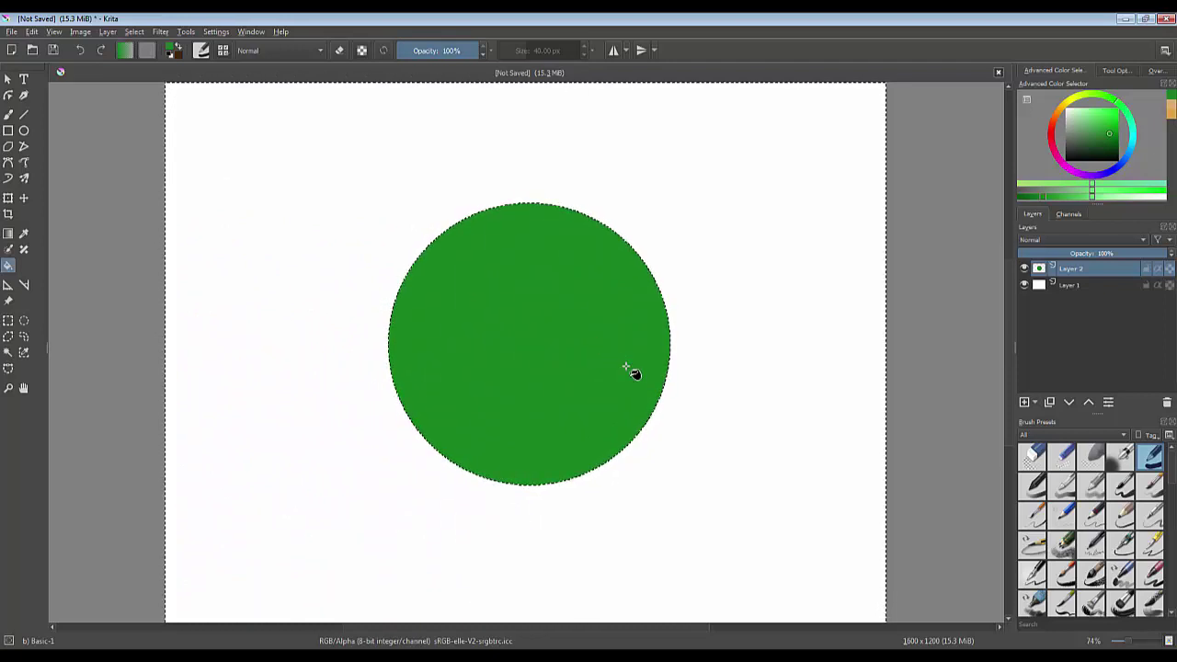
{"action": "key", "text": "ctrl+shift+a"}
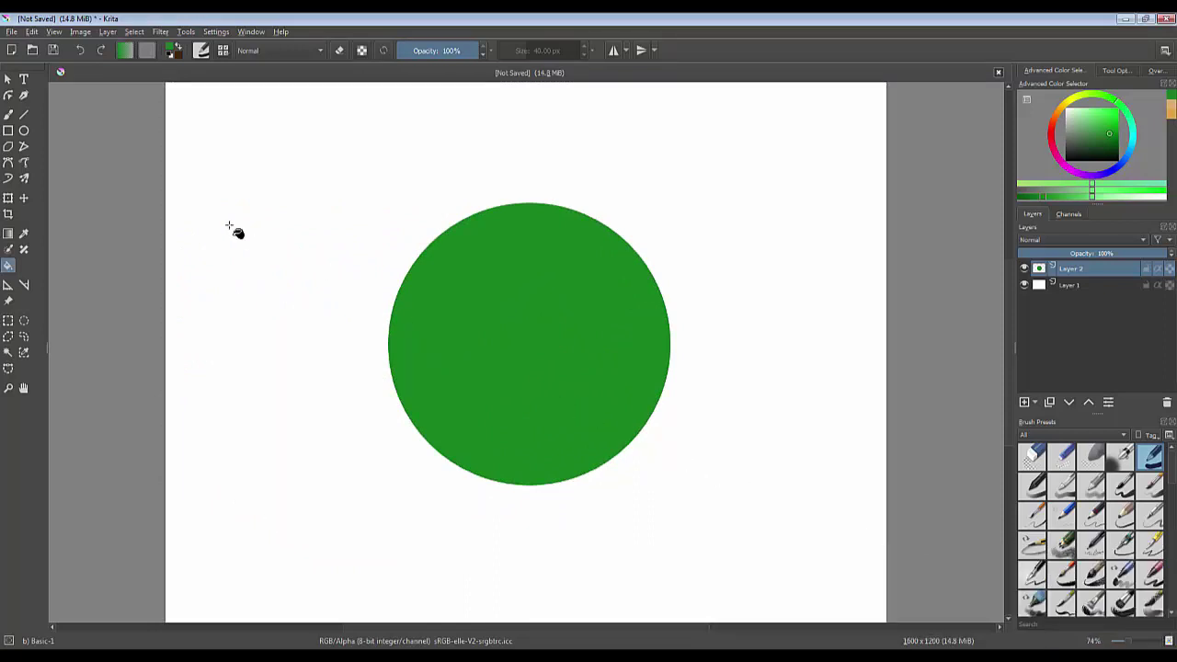
Step: Select the empty area around the green circle with the Contiguous Selection tool, and invert the selection onto the circle
{"action": "left_click", "coordinate": [7, 353]}
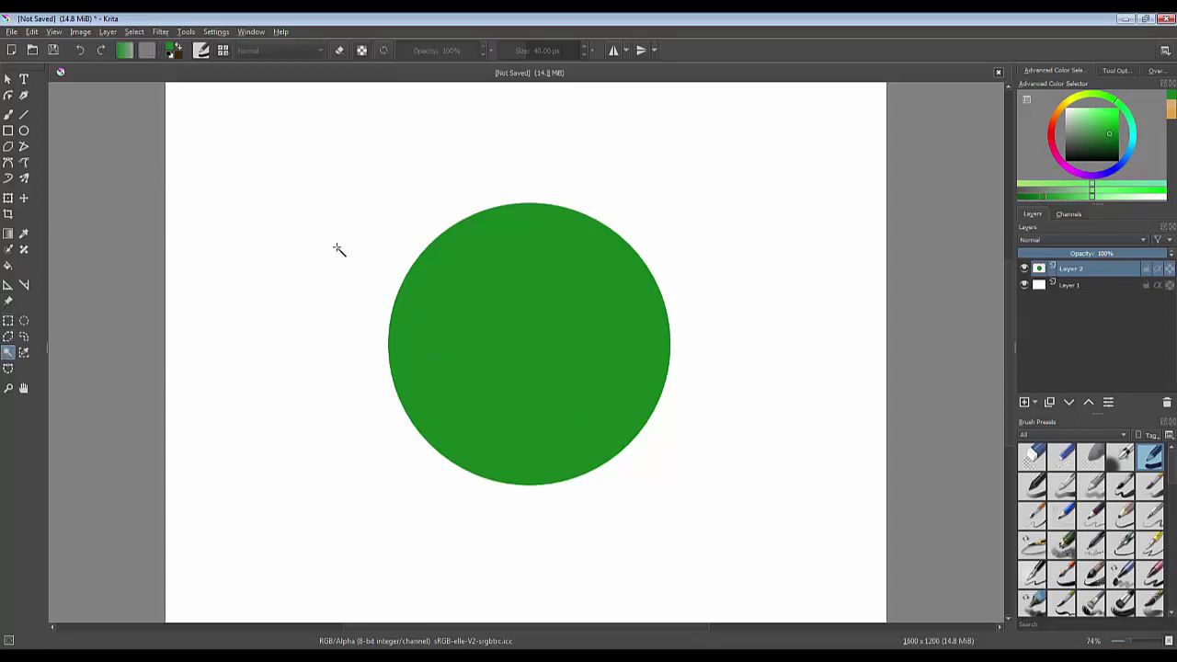
{"action": "left_click", "coordinate": [256, 392]}
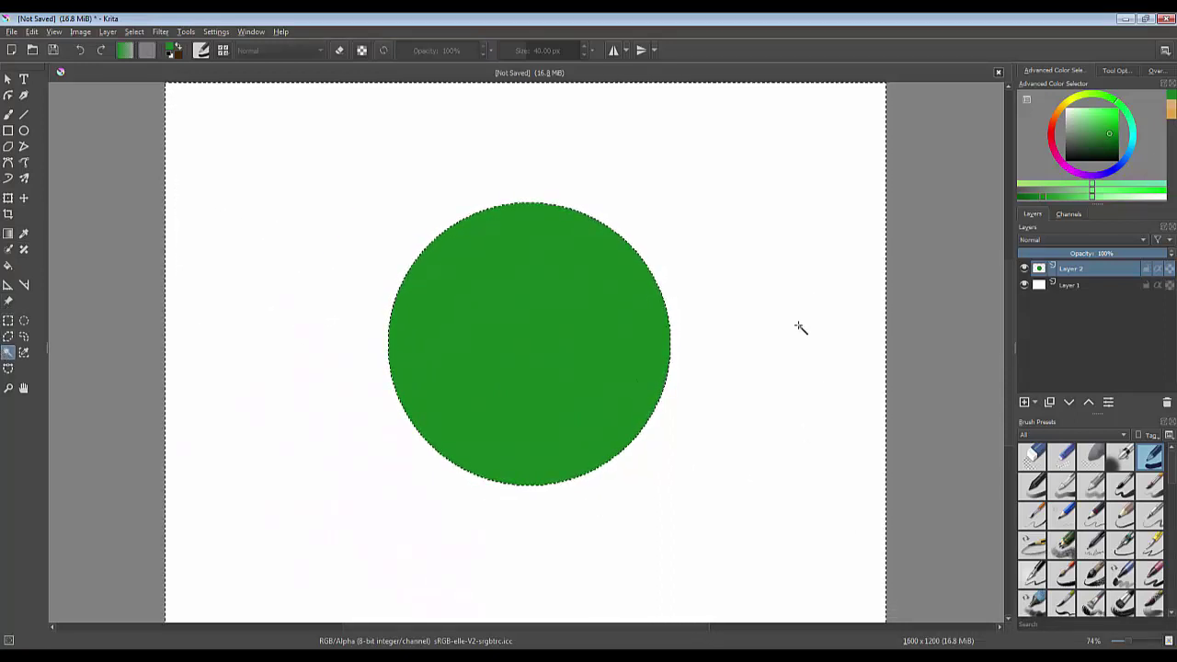
{"action": "key", "text": "ctrl+shift+i"}
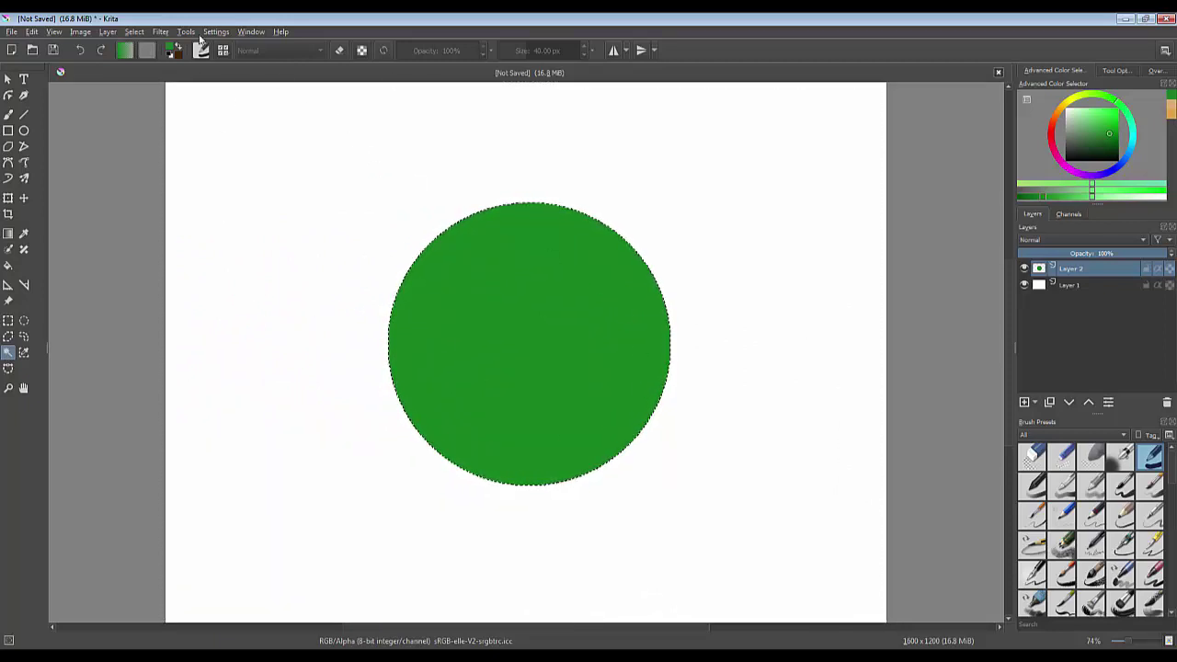
Step: Invert the selection back to the area surrounding the green circle, and deselect
{"action": "left_click", "coordinate": [136, 33]}
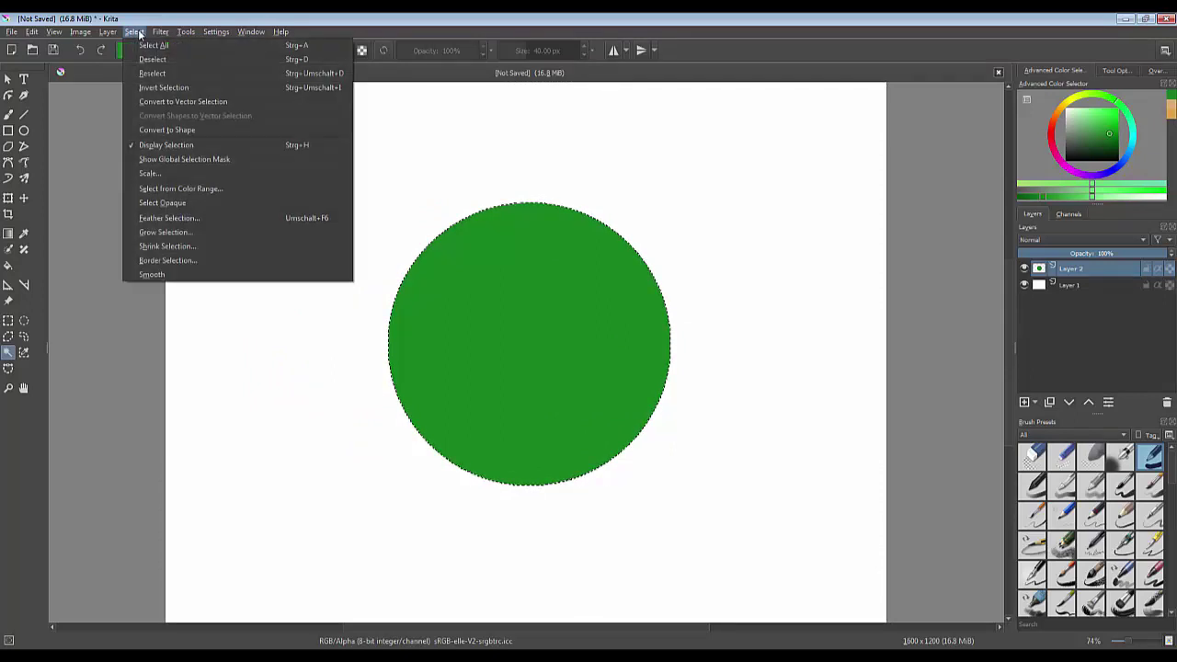
{"action": "left_click", "coordinate": [160, 101]}
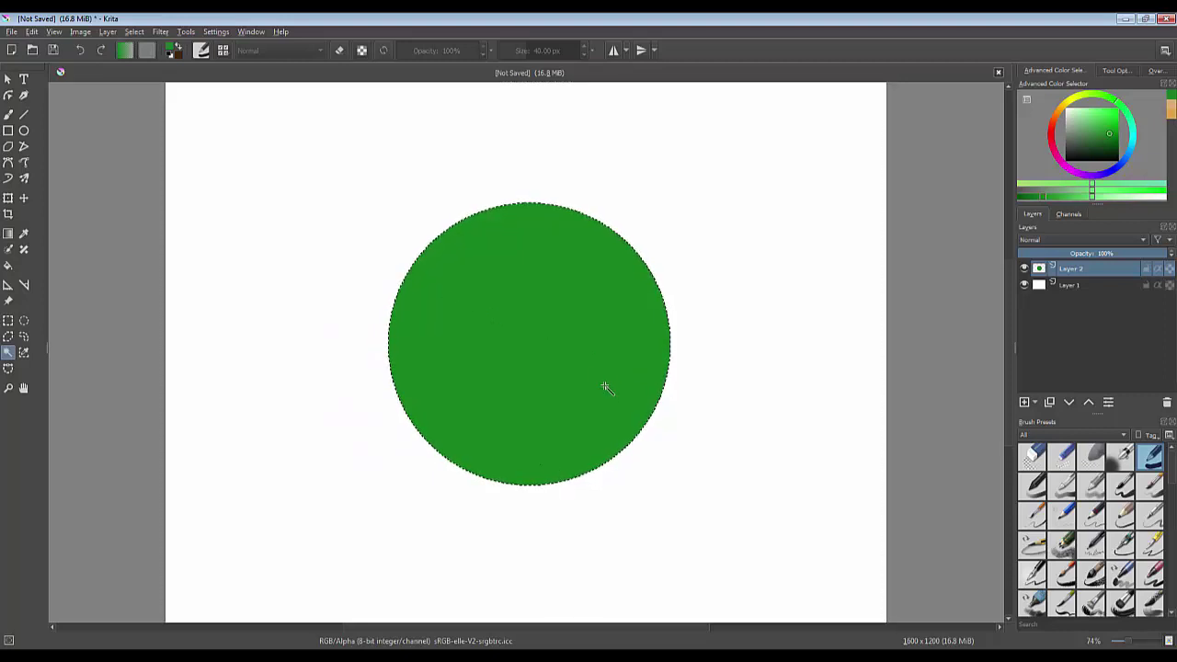
{"action": "key", "text": "ctrl+shift+i"}
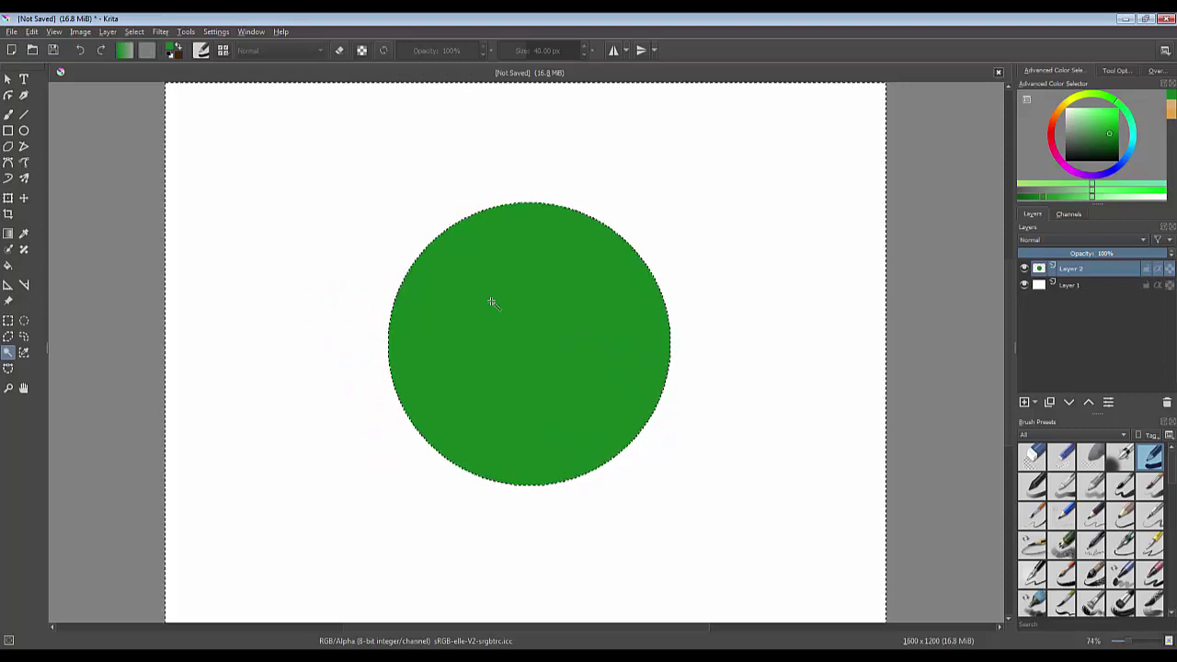
{"action": "key", "text": "ctrl+shift+a"}
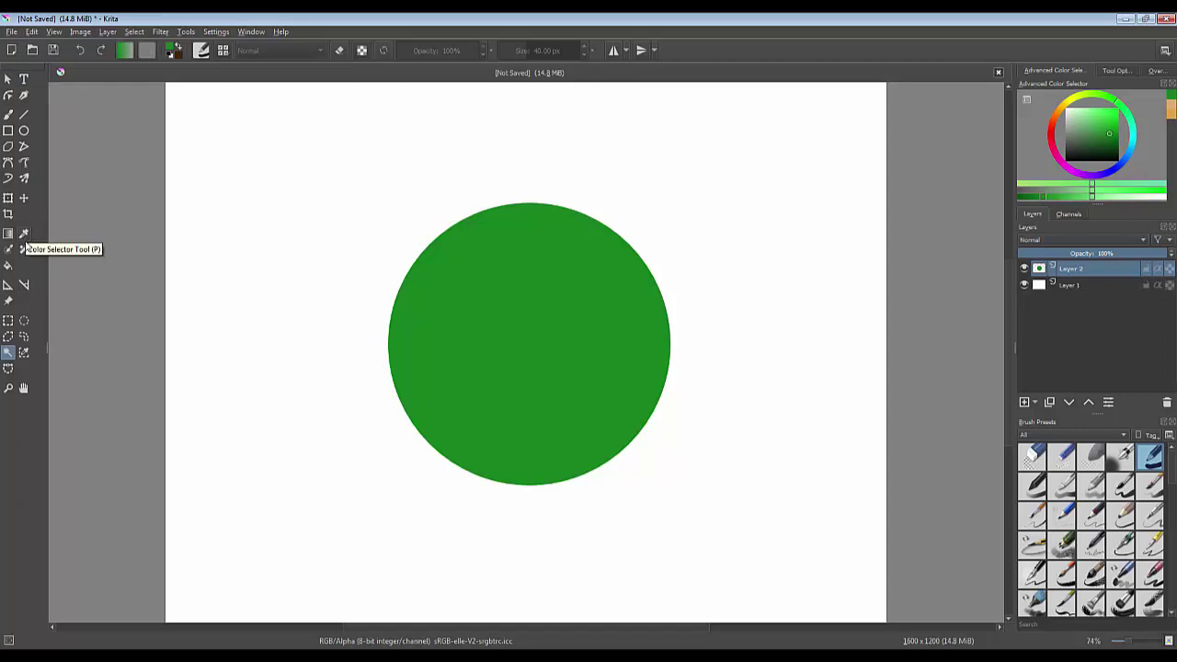
Step: Move the green circle up the canvas and back down to near the centre with the Move tool
{"action": "left_click", "coordinate": [24, 199]}
{"action": "left_click_drag", "start_coordinate": [539, 334], "coordinate": [493, 280]}
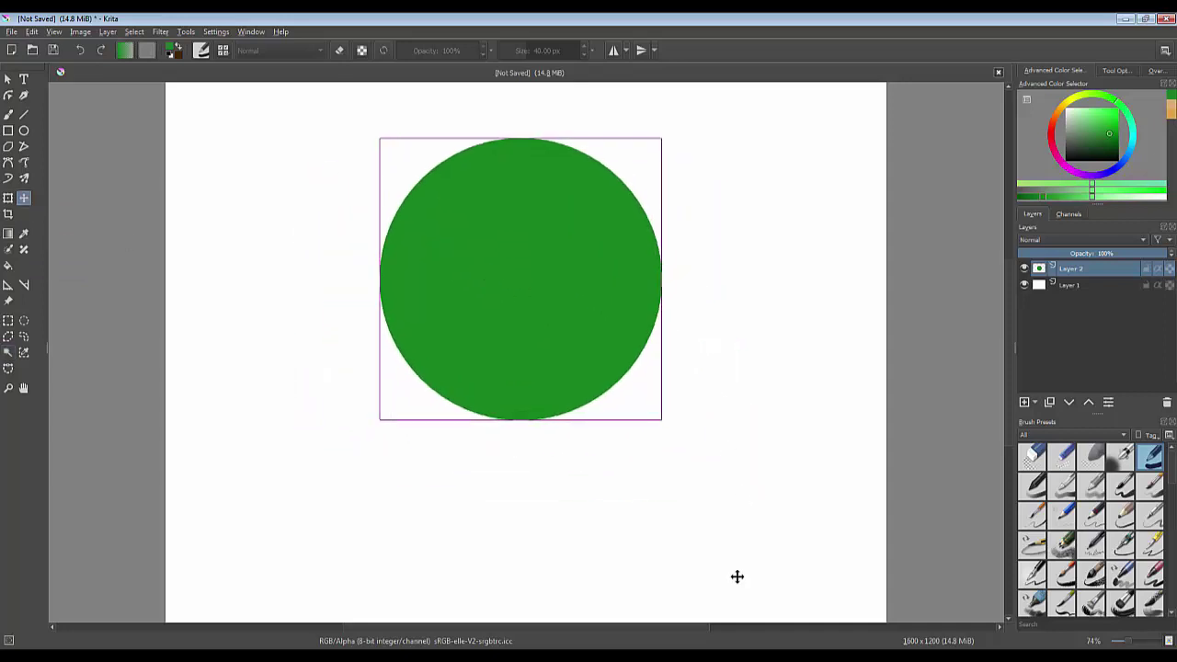
{"action": "left_click", "coordinate": [7, 199]}
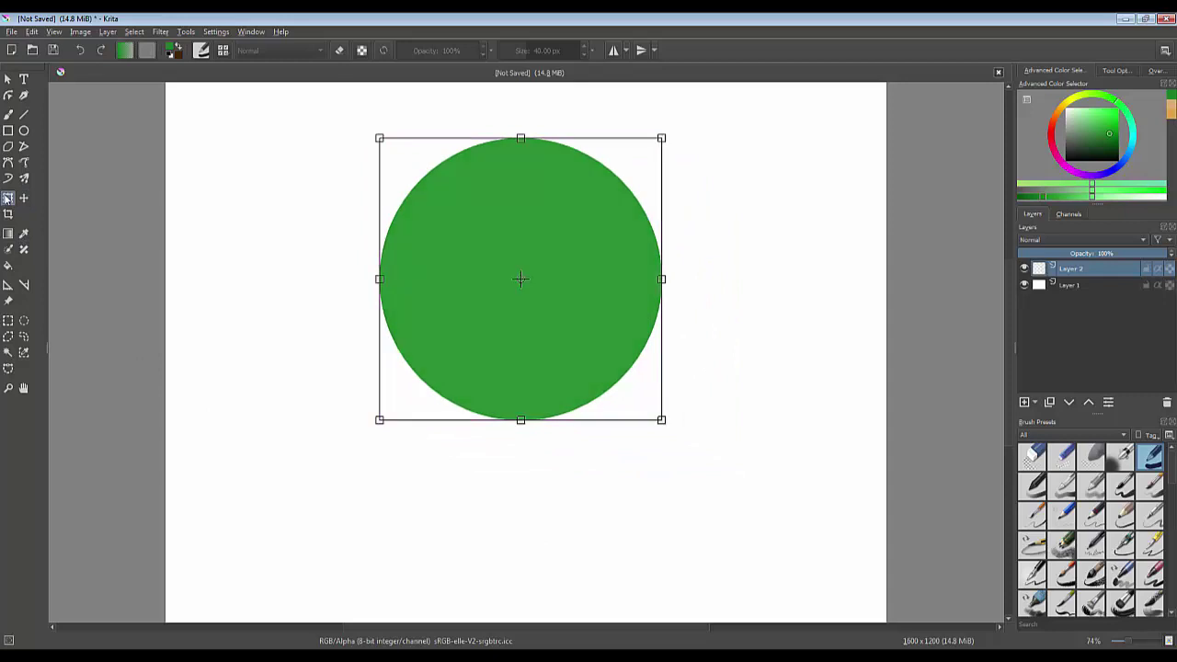
{"action": "left_click", "coordinate": [24, 199]}
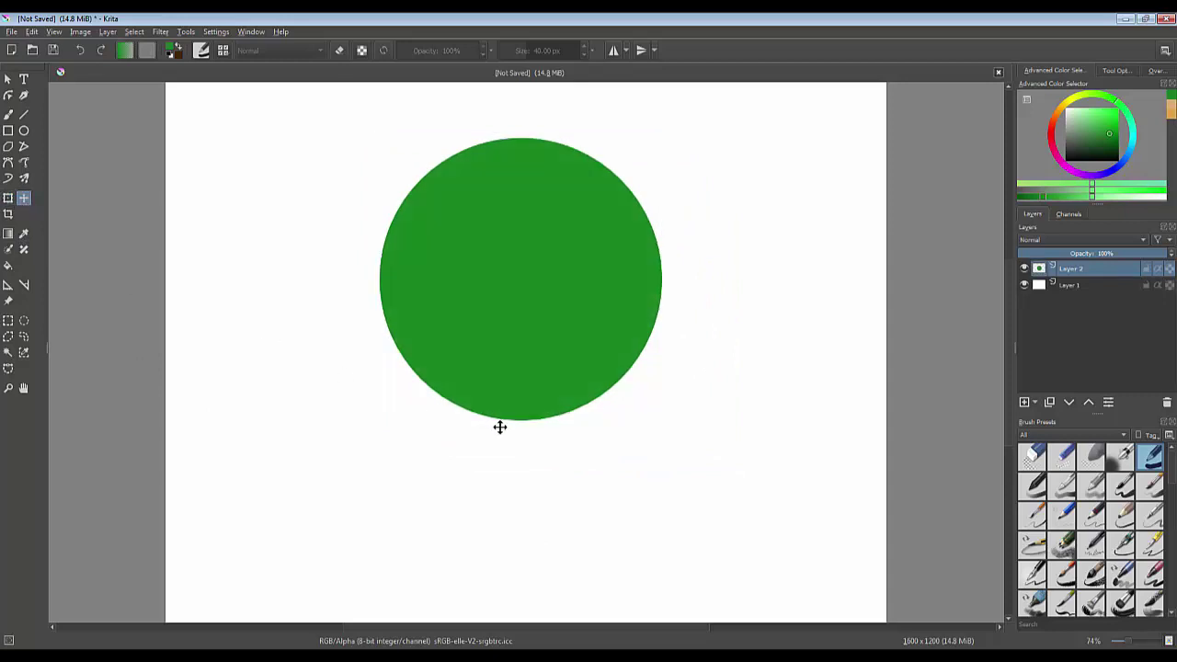
{"action": "left_click_drag", "start_coordinate": [534, 263], "coordinate": [519, 333]}
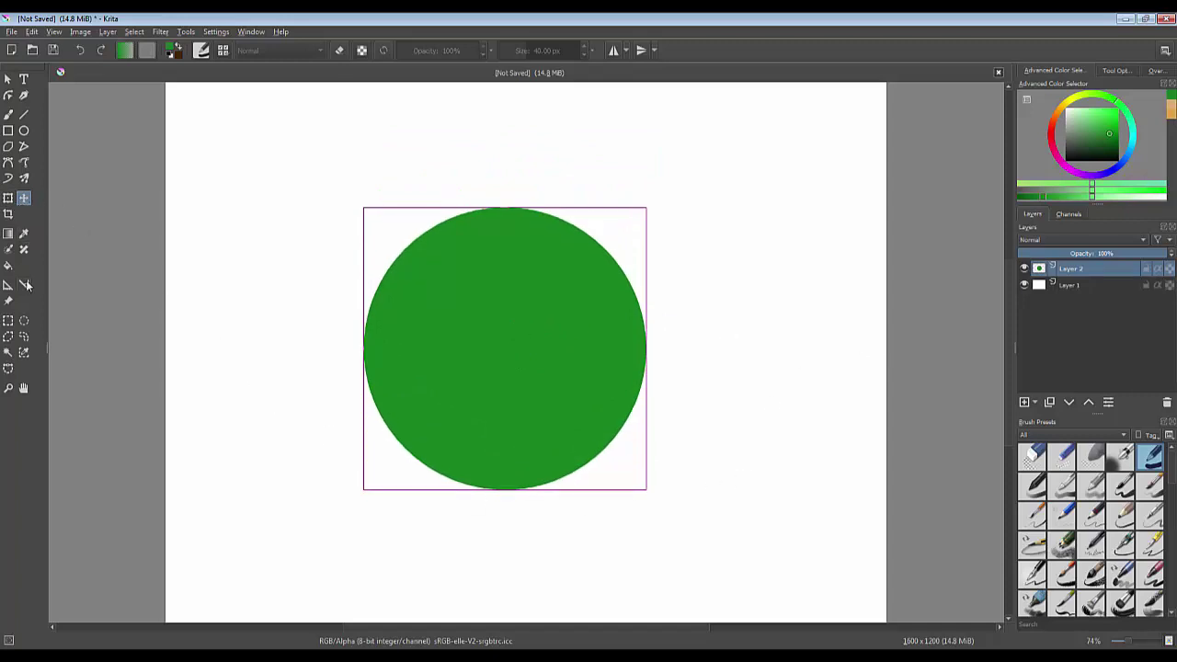
Step: Trace the green circle's edge point by point with the Polygonal Selection tool, close the outline, and deselect
{"action": "left_click", "coordinate": [24, 321]}
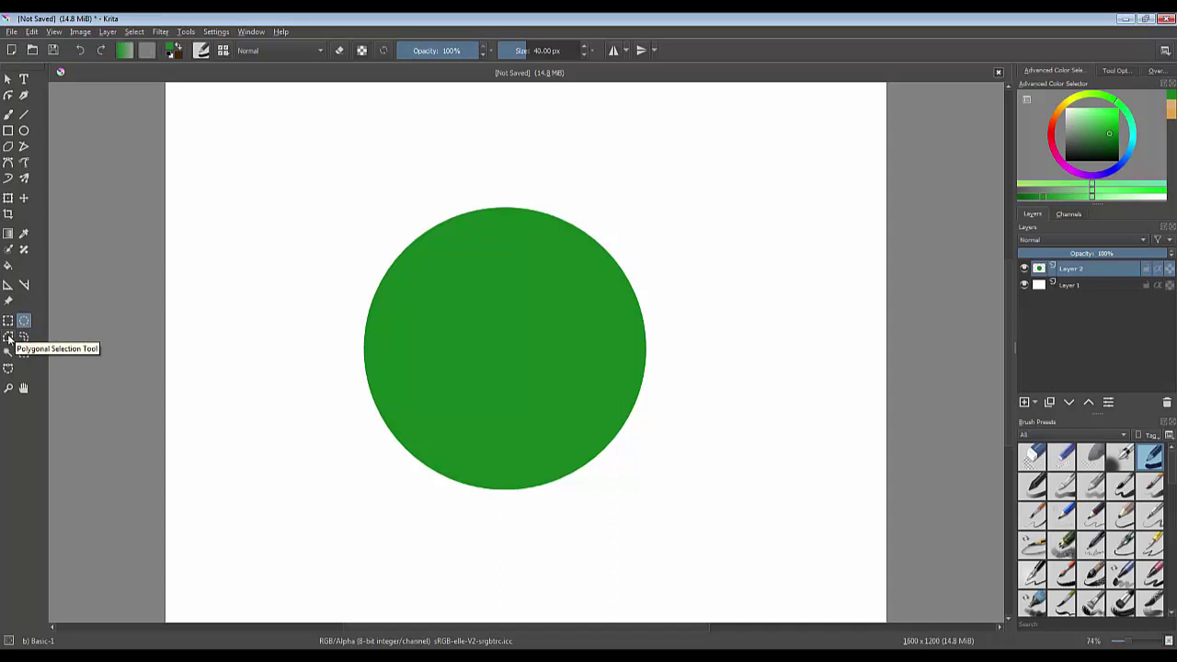
{"action": "left_click", "coordinate": [8, 337]}
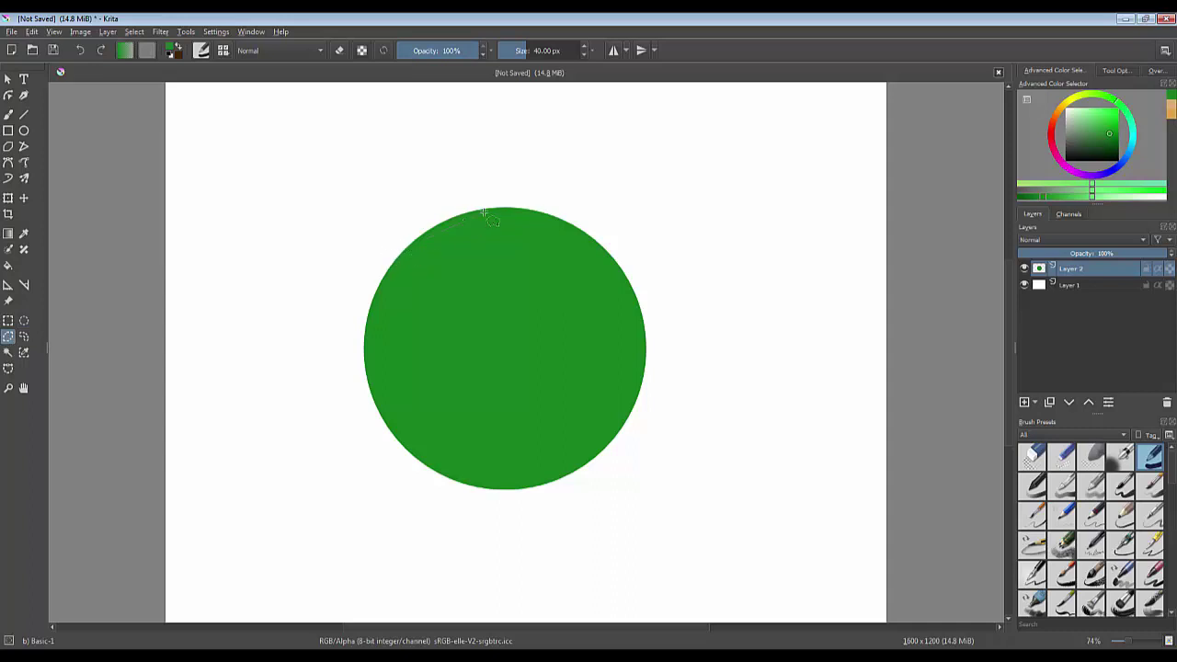
{"action": "left_click", "coordinate": [406, 248]}
{"action": "left_click", "coordinate": [449, 224]}
{"action": "left_click", "coordinate": [566, 220]}
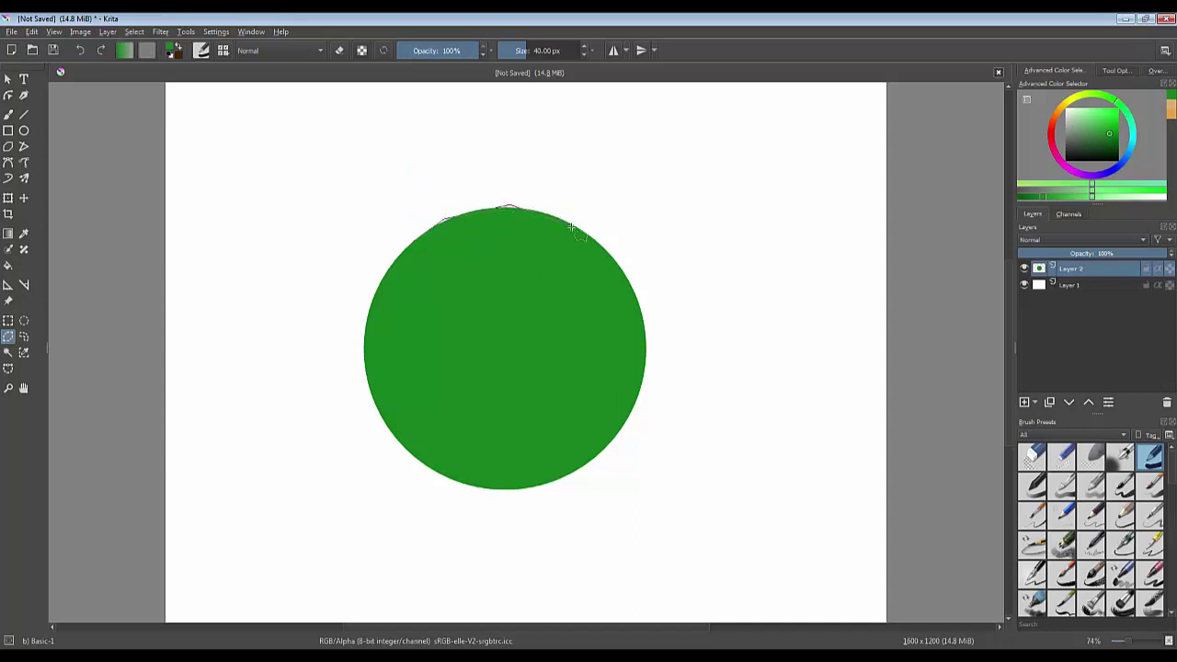
{"action": "left_click", "coordinate": [616, 261]}
{"action": "left_click", "coordinate": [644, 323]}
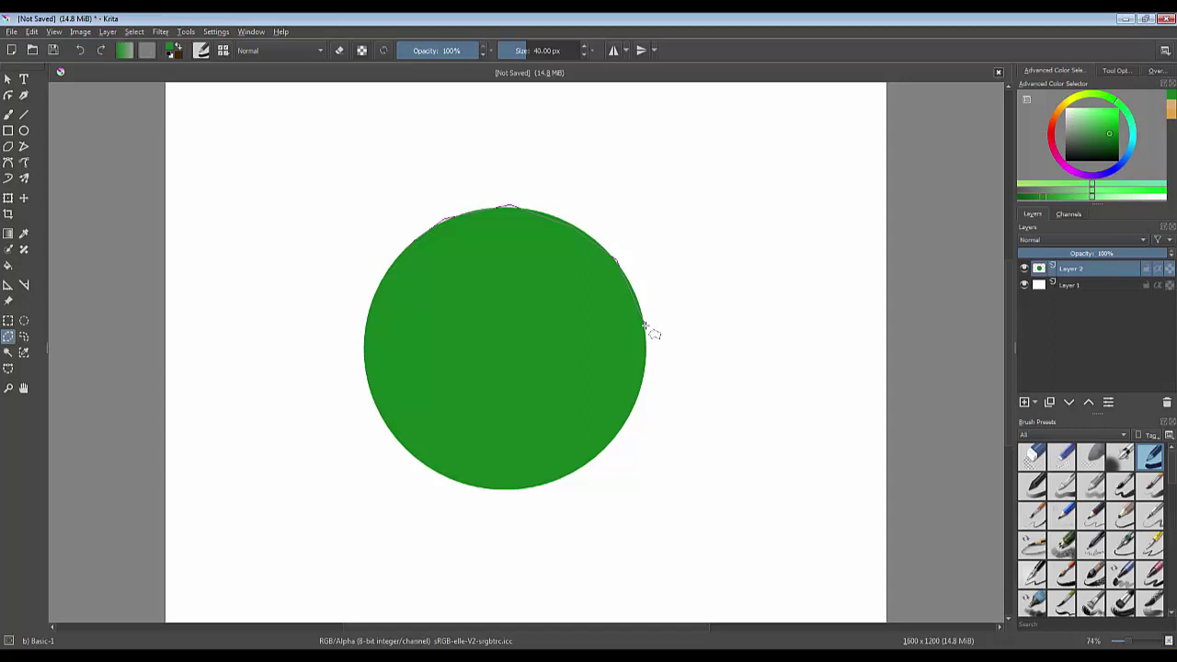
{"action": "left_click", "coordinate": [641, 386]}
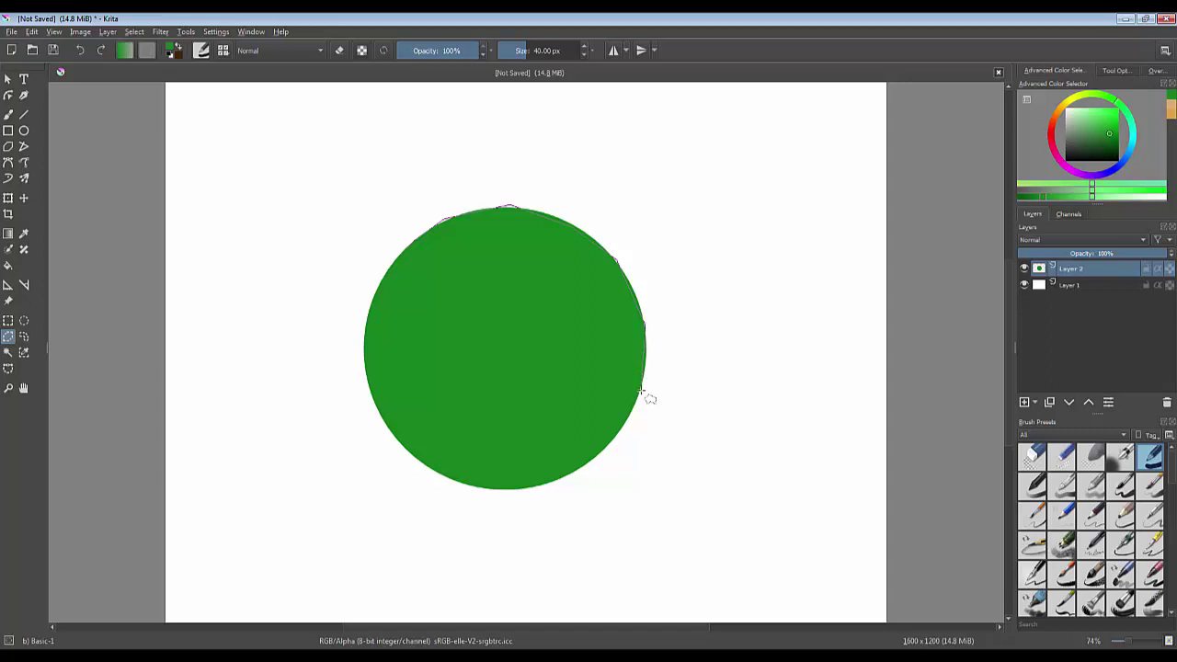
{"action": "left_click", "coordinate": [614, 448]}
{"action": "left_click", "coordinate": [543, 489]}
{"action": "left_click", "coordinate": [451, 481]}
{"action": "left_click", "coordinate": [367, 385]}
{"action": "left_click", "coordinate": [395, 260]}
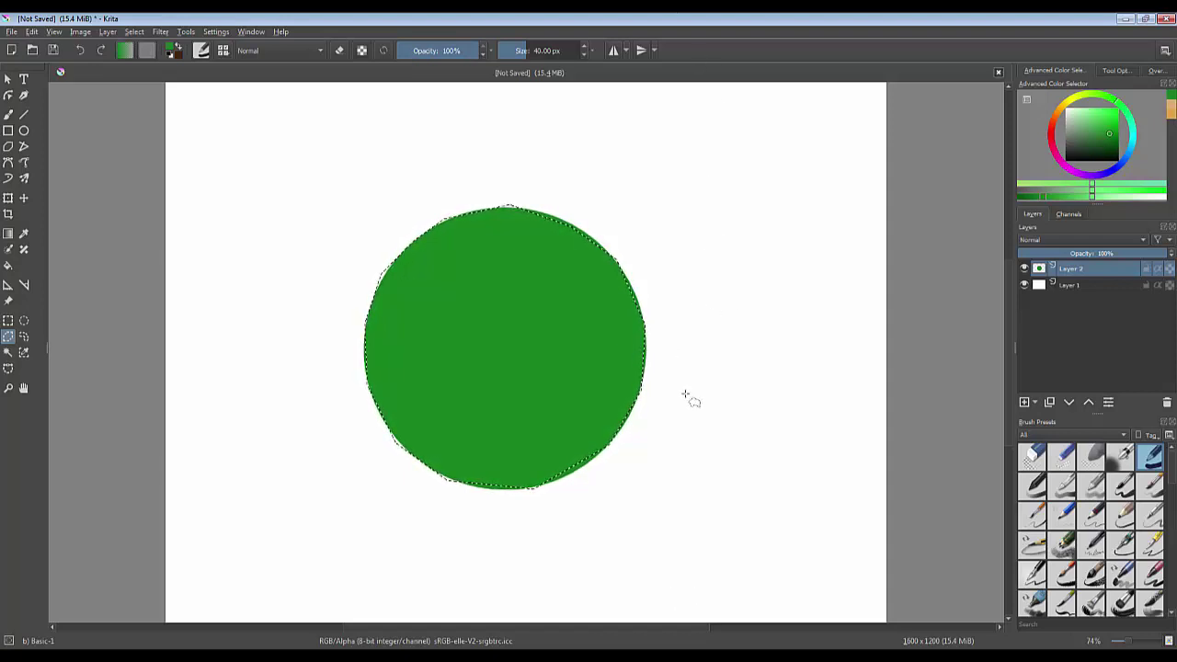
{"action": "key", "text": "ctrl+shift+a"}
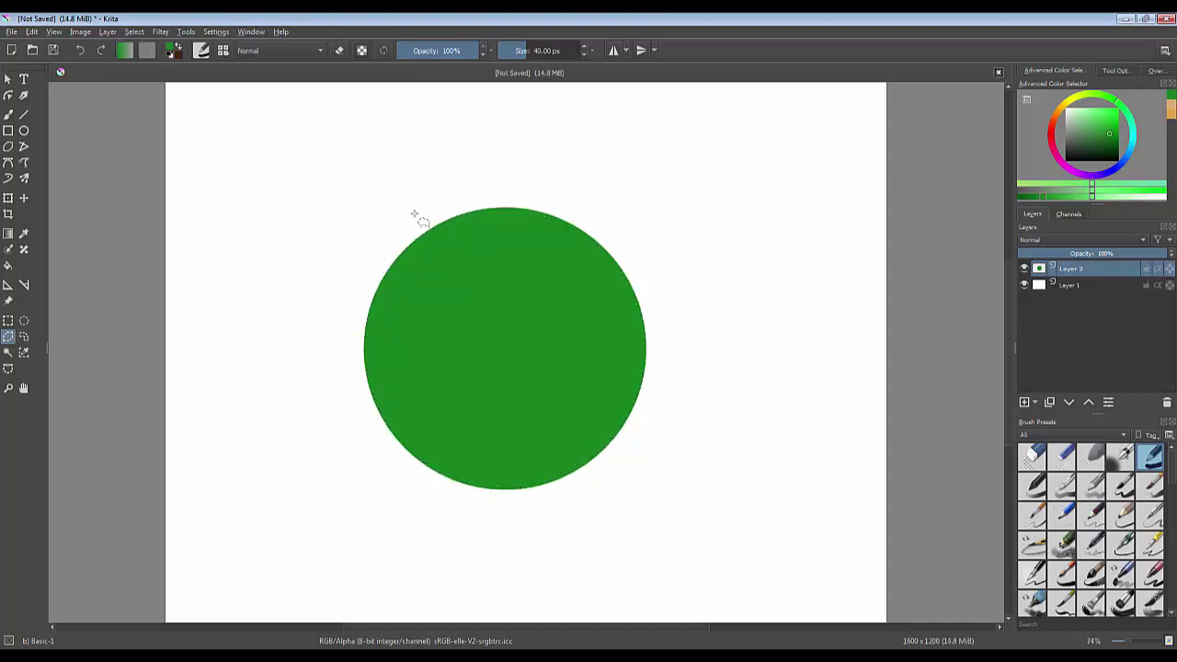
Step: Draw a loose freehand selection all the way around the green circle
{"action": "left_click", "coordinate": [23, 339]}
{"action": "mouse_move", "coordinate": [287, 304]}
{"action": "left_mouse_down"}
{"action": "mouse_move", "coordinate": [313, 244]}
{"action": "mouse_move", "coordinate": [429, 178]}
{"action": "mouse_move", "coordinate": [627, 224]}
{"action": "mouse_move", "coordinate": [684, 372]}
{"action": "mouse_move", "coordinate": [654, 476]}
{"action": "mouse_move", "coordinate": [497, 535]}
{"action": "mouse_move", "coordinate": [382, 476]}
{"action": "mouse_move", "coordinate": [284, 296]}
{"action": "left_mouse_up"}
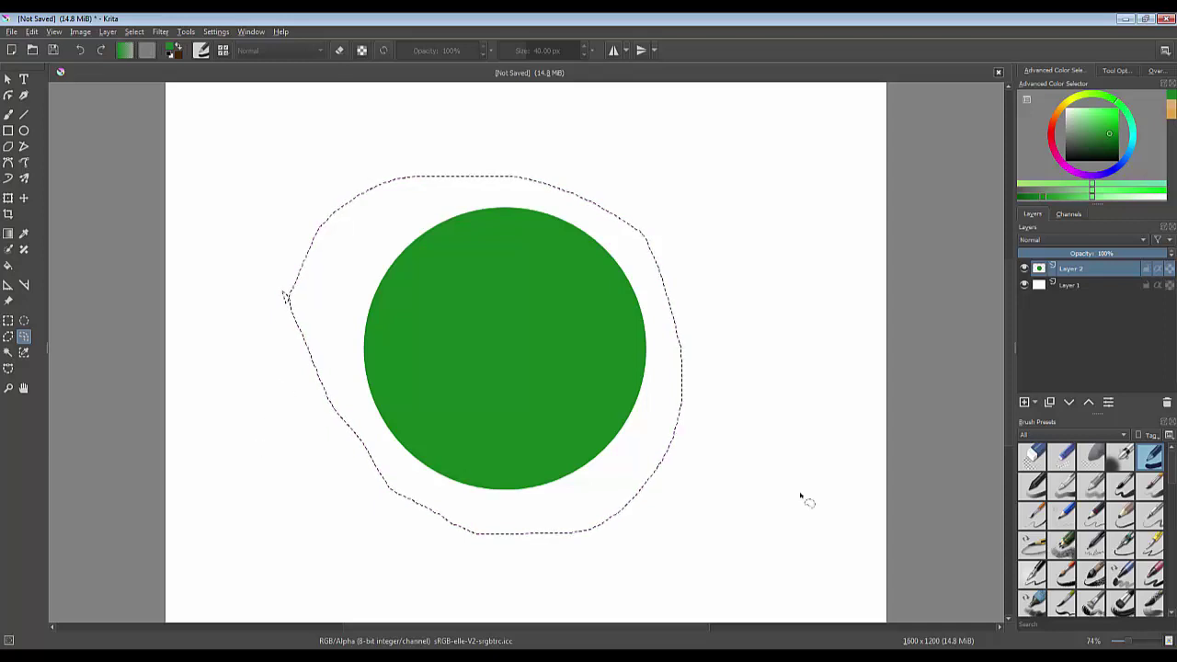
Step: Draw a tighter freehand selection along the green circle's edge, replace it with a loop across the circle's right side, and deselect
{"action": "mouse_move", "coordinate": [645, 272]}
{"action": "left_mouse_down"}
{"action": "mouse_move", "coordinate": [546, 208]}
{"action": "mouse_move", "coordinate": [471, 204]}
{"action": "mouse_move", "coordinate": [421, 228]}
{"action": "mouse_move", "coordinate": [395, 256]}
{"action": "mouse_move", "coordinate": [355, 360]}
{"action": "mouse_move", "coordinate": [357, 432]}
{"action": "mouse_move", "coordinate": [471, 483]}
{"action": "mouse_move", "coordinate": [576, 503]}
{"action": "mouse_move", "coordinate": [616, 429]}
{"action": "mouse_move", "coordinate": [644, 267]}
{"action": "left_mouse_up"}
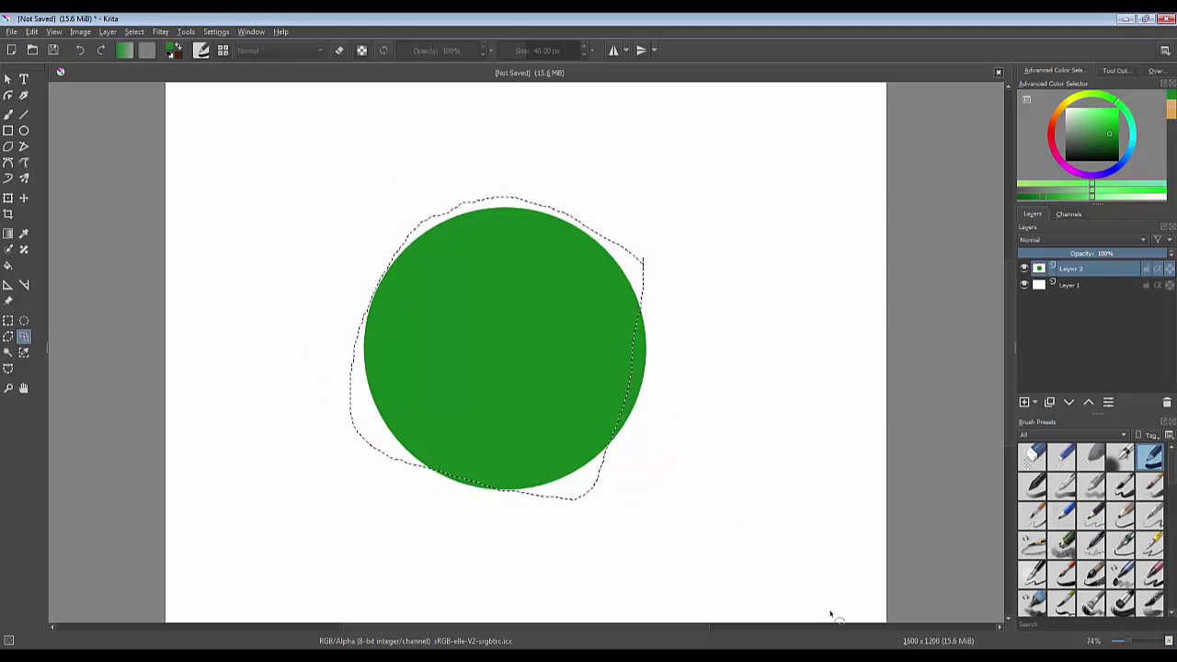
{"action": "key", "text": "e"}
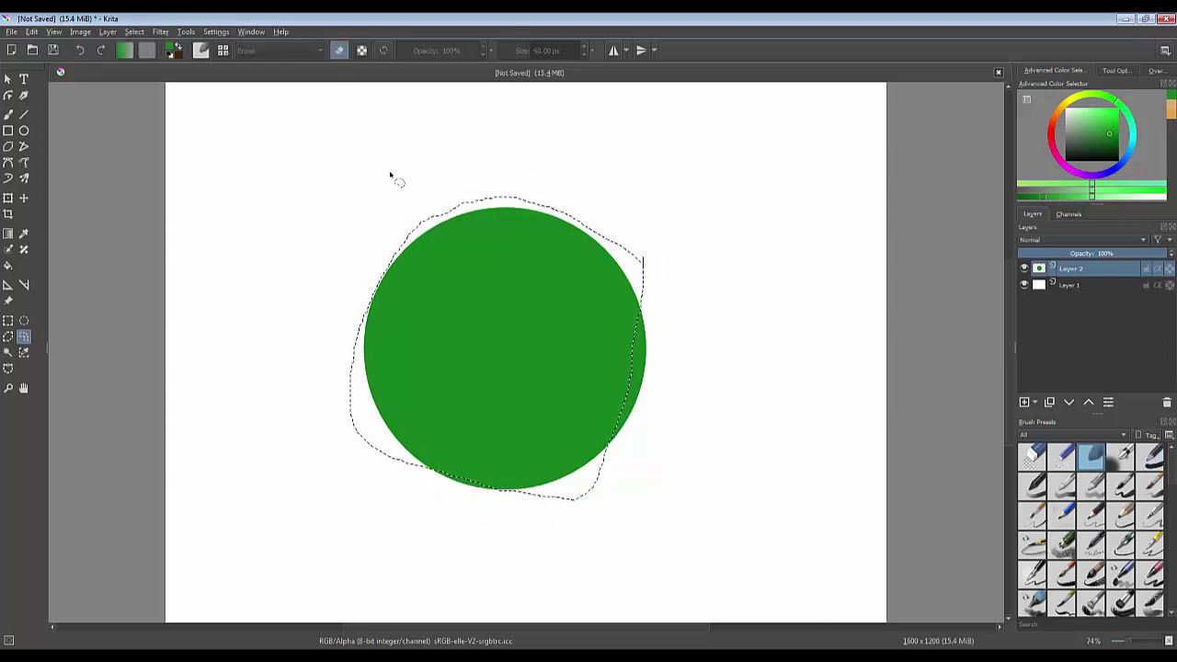
{"action": "mouse_move", "coordinate": [391, 253]}
{"action": "left_mouse_down"}
{"action": "mouse_move", "coordinate": [635, 317]}
{"action": "mouse_move", "coordinate": [657, 356]}
{"action": "left_mouse_up"}
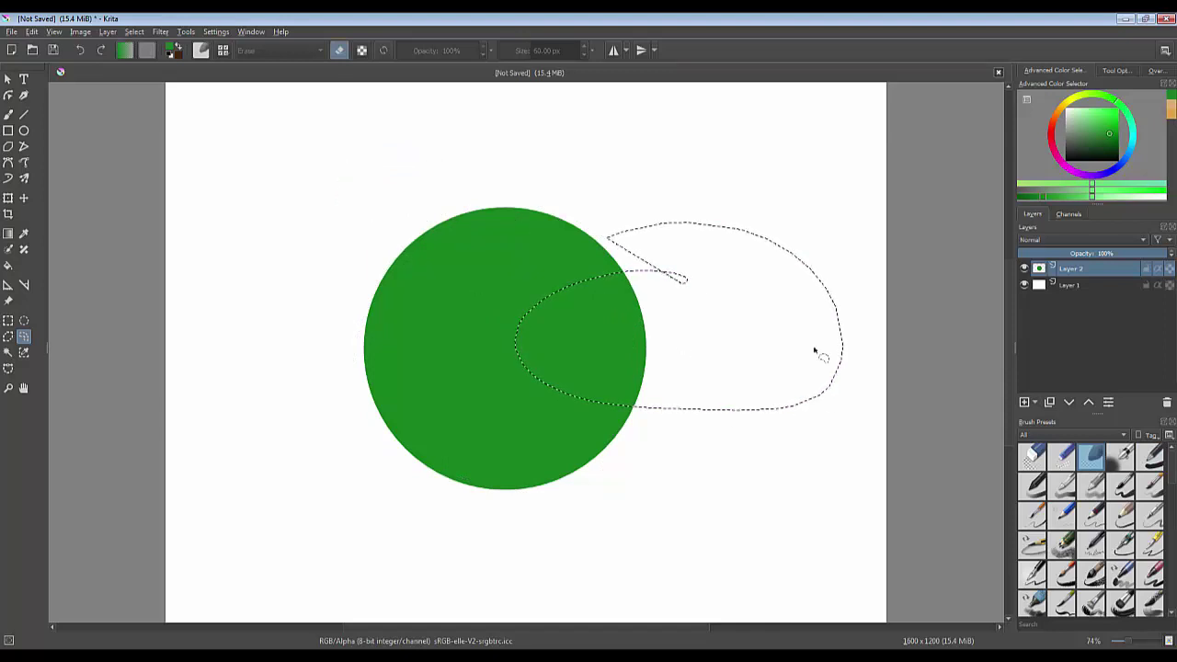
{"action": "key", "text": "ctrl+shift+a"}
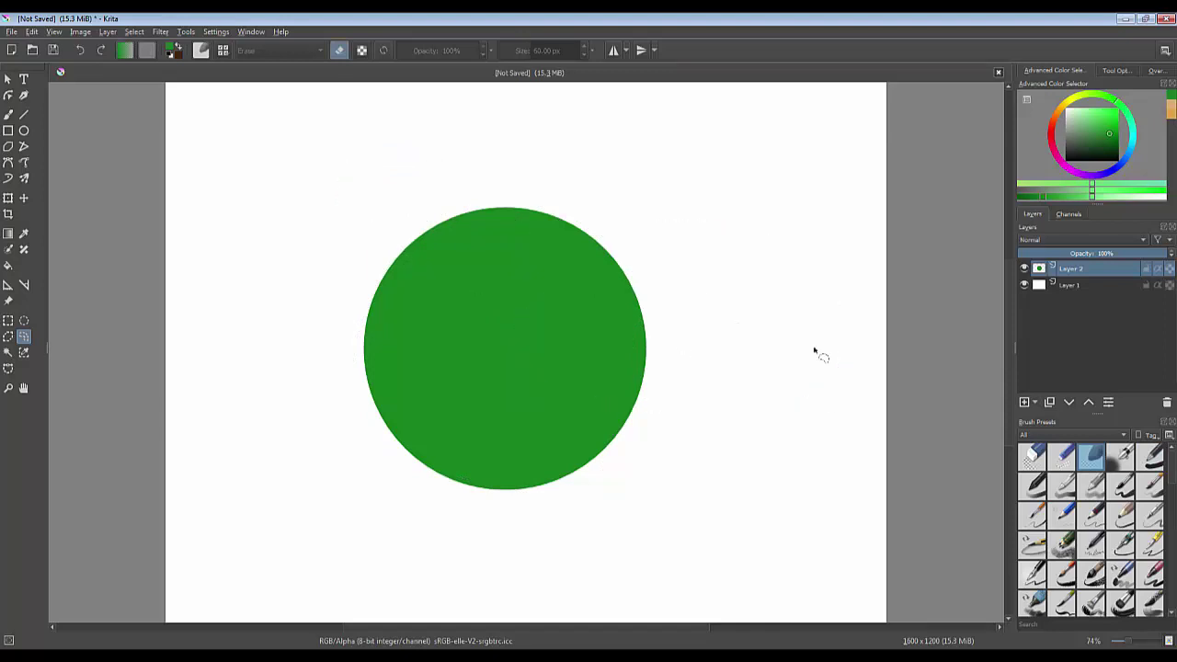
Step: Select the white area around the green circle with the Contiguous Selection tool, and replace it with a selection of the circle itself
{"action": "left_click", "coordinate": [9, 358]}
{"action": "left_click", "coordinate": [297, 310]}
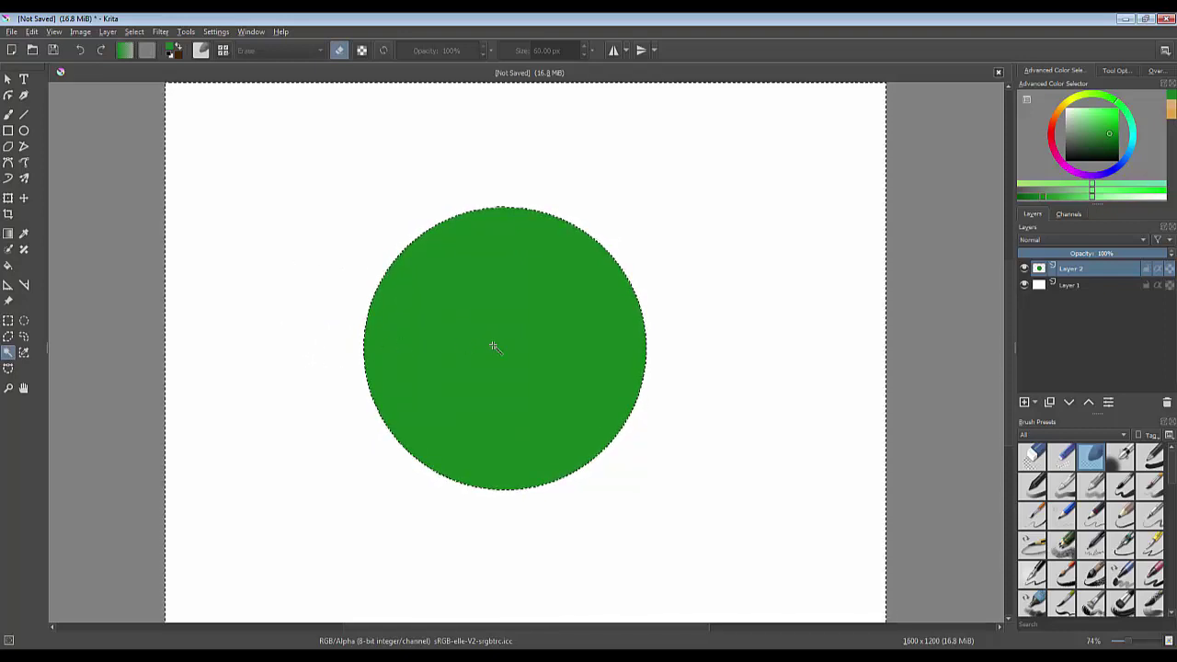
{"action": "left_click", "coordinate": [728, 297], "text": "alt"}
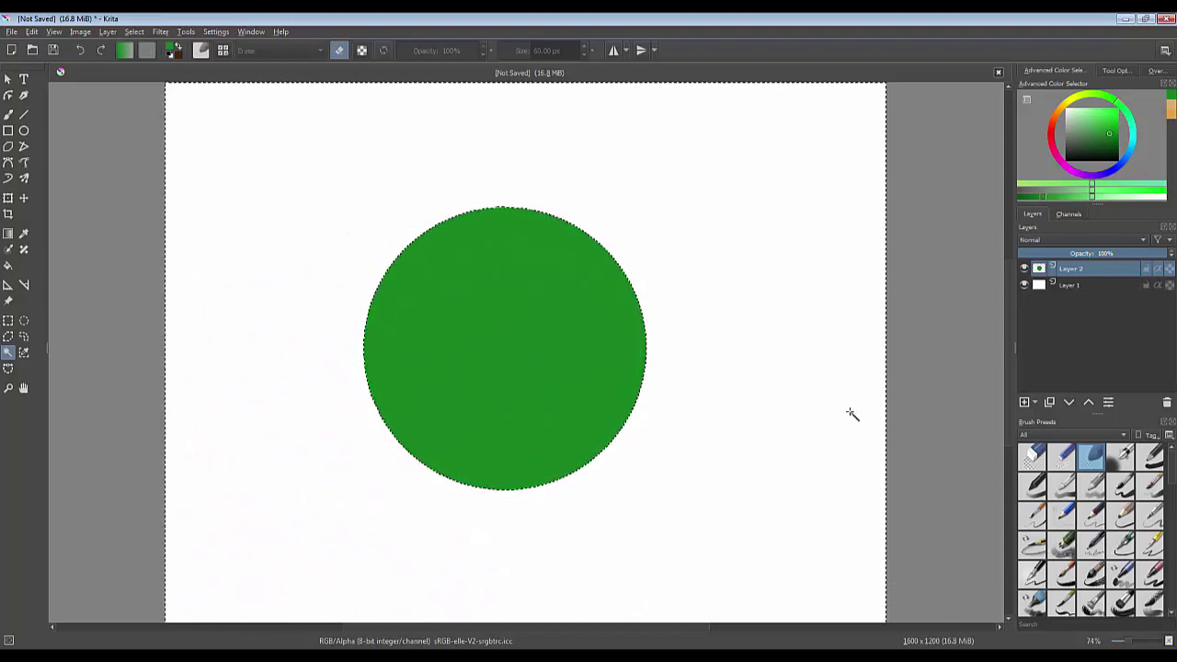
{"action": "left_click", "coordinate": [523, 375]}
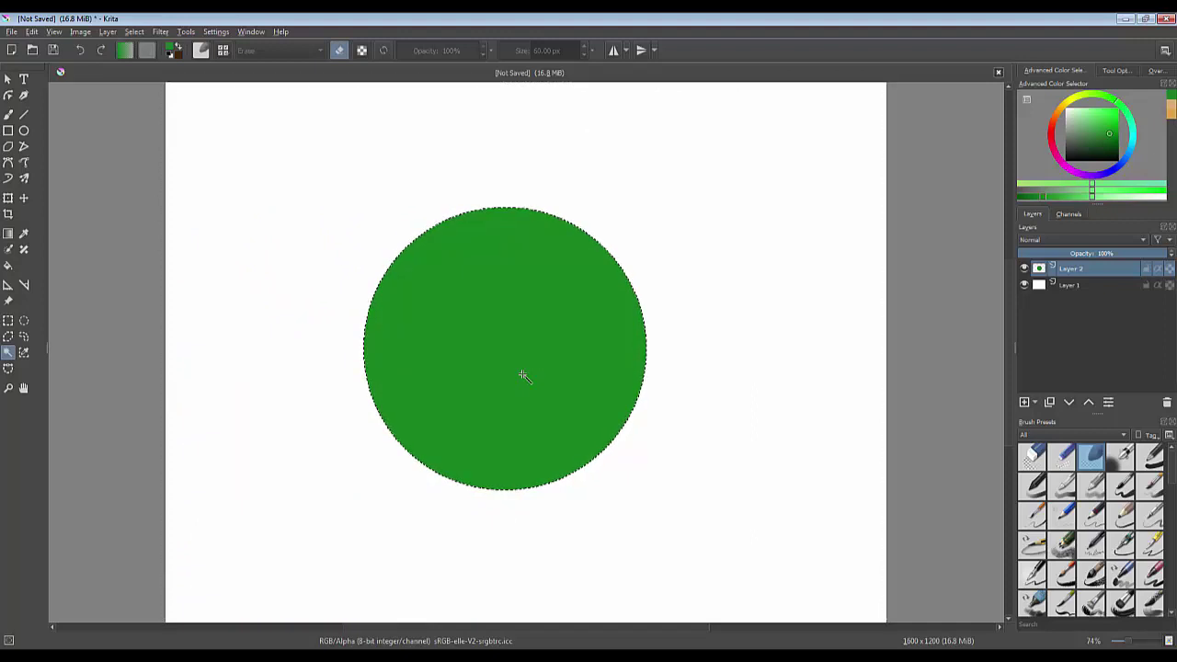
Step: Invert the circle selection so that the white area around it is selected
{"action": "left_click", "coordinate": [134, 32]}
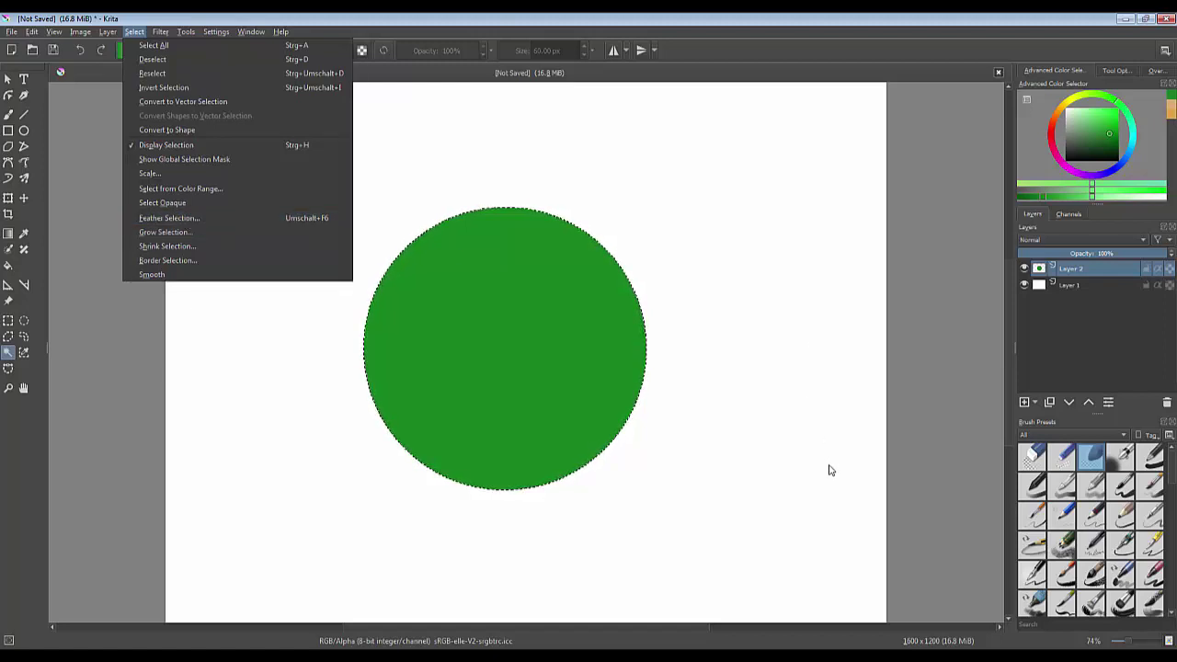
{"action": "left_click", "coordinate": [830, 467]}
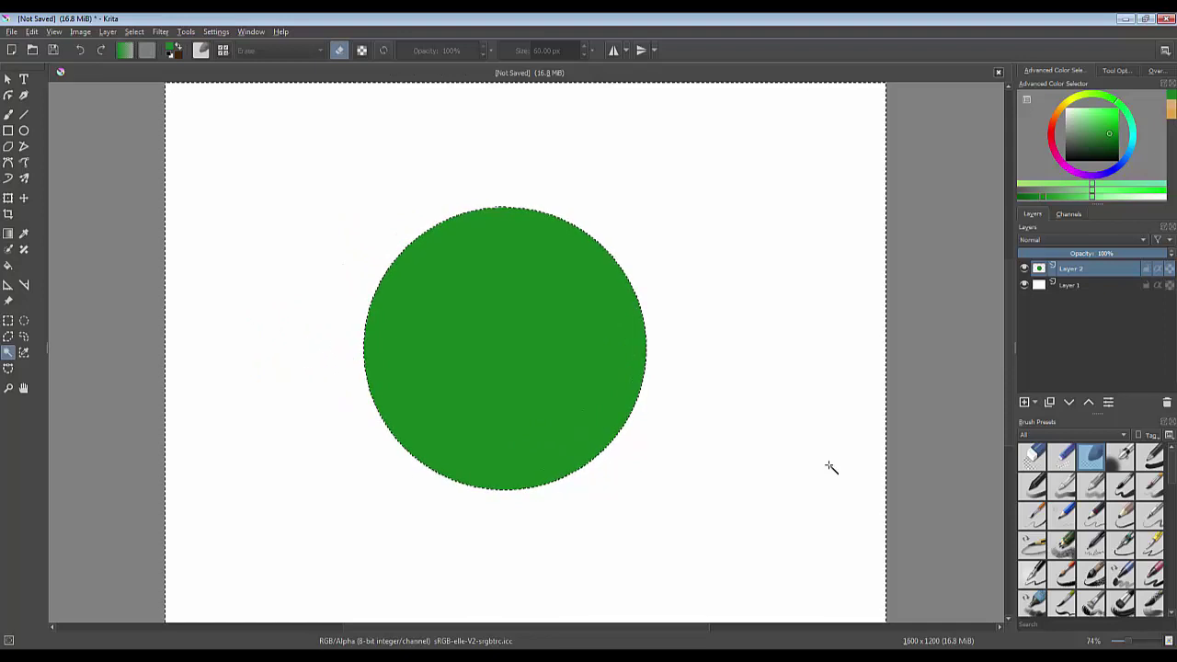
{"action": "key", "text": "ctrl+shift+i"}
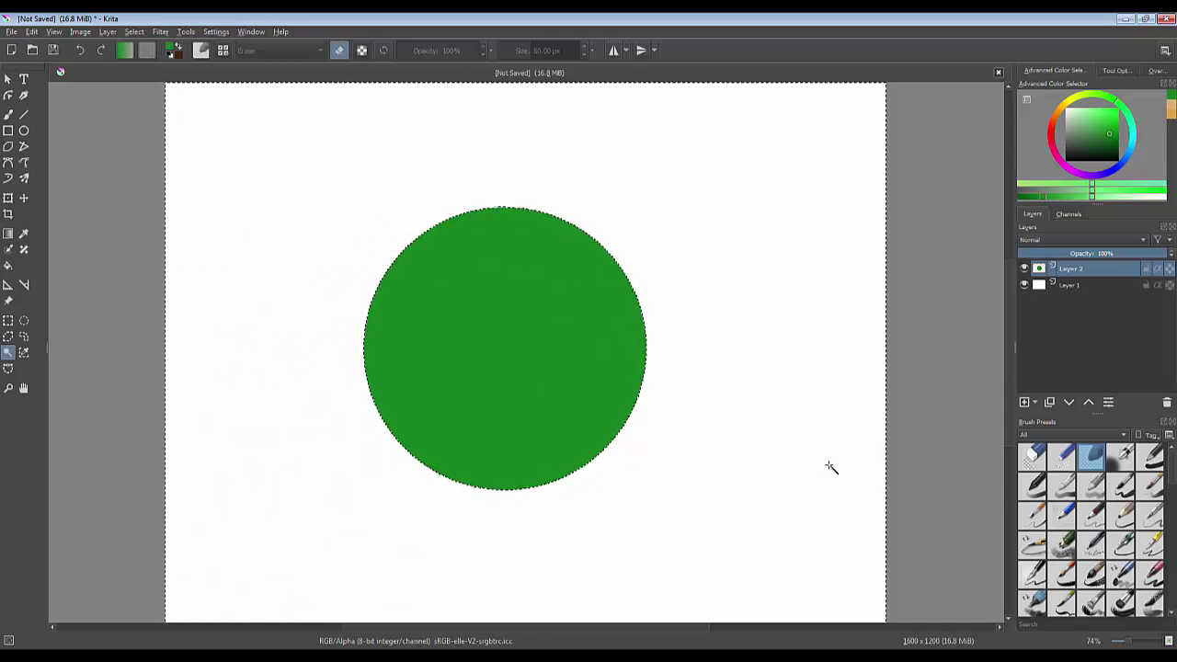
Step: Feather the selection around the green circle, trying several radii and applying 1 pixel
{"action": "key", "text": "shift+F6"}
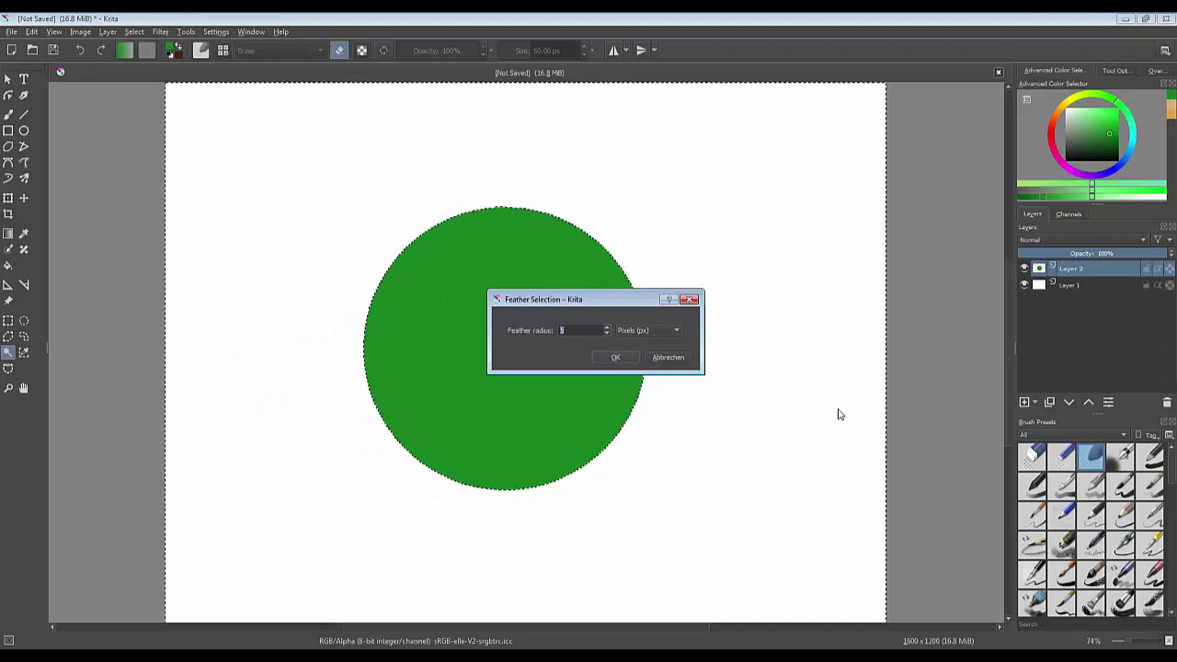
{"action": "left_click", "coordinate": [606, 334]}
{"action": "left_click", "coordinate": [606, 334]}
{"action": "left_click", "coordinate": [606, 334]}
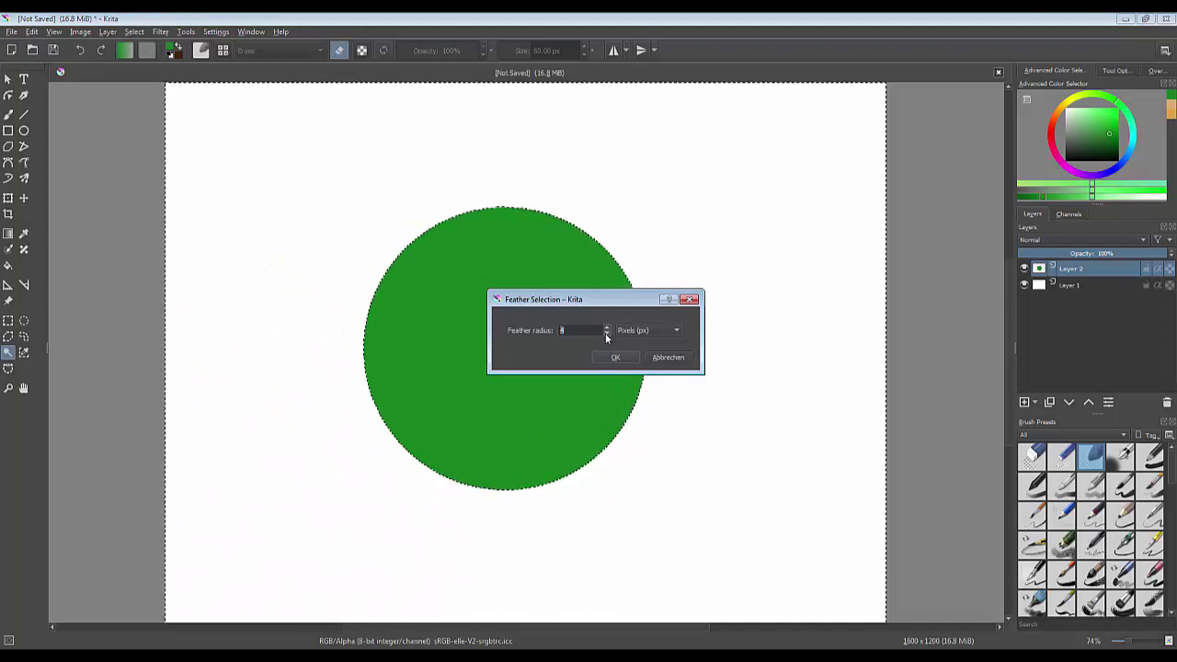
{"action": "left_click", "coordinate": [606, 334]}
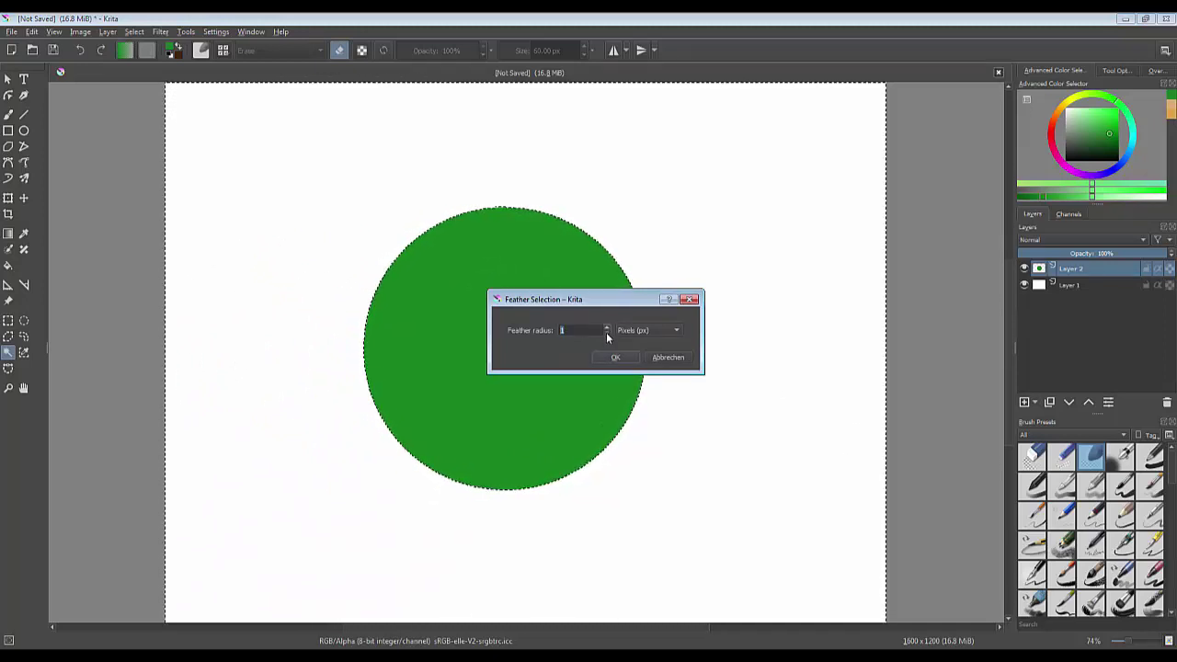
{"action": "left_click", "coordinate": [607, 330]}
{"action": "left_click", "coordinate": [607, 330]}
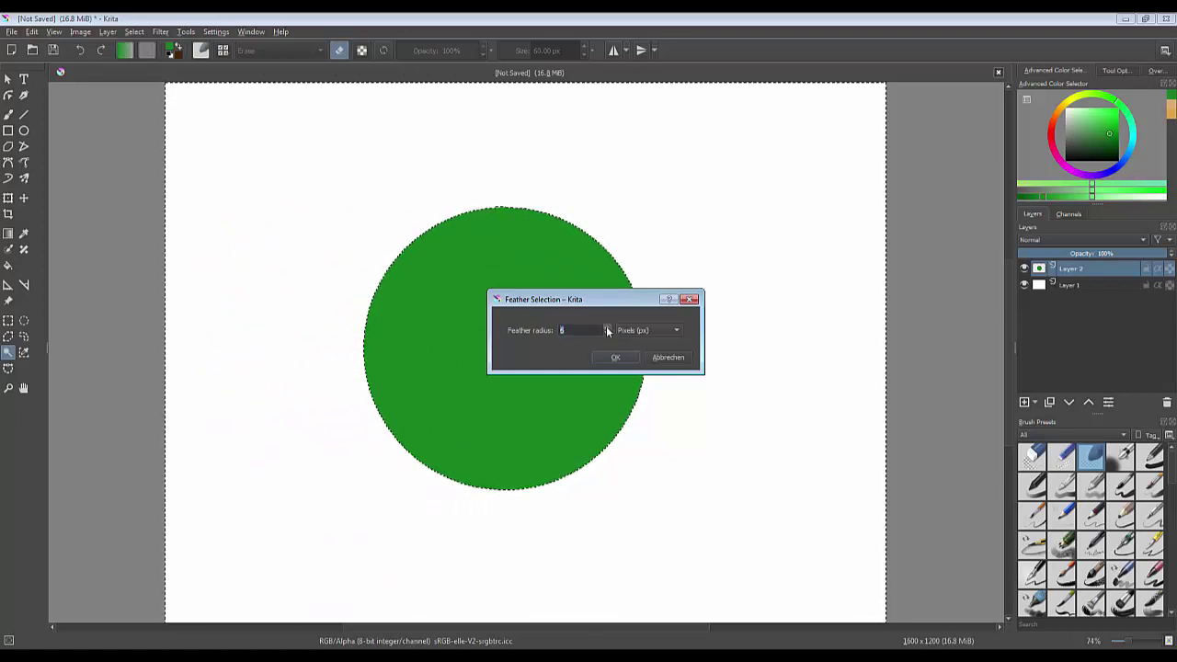
{"action": "left_click", "coordinate": [607, 329]}
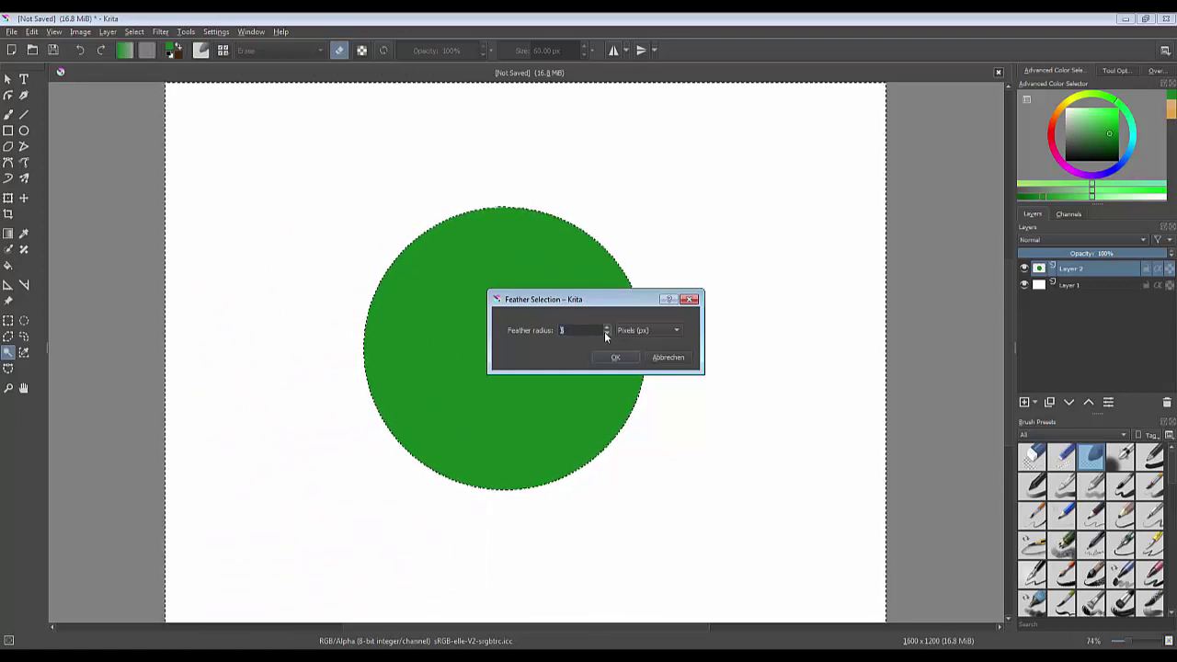
{"action": "left_click", "coordinate": [607, 335]}
{"action": "left_click", "coordinate": [607, 335]}
{"action": "left_click", "coordinate": [607, 335]}
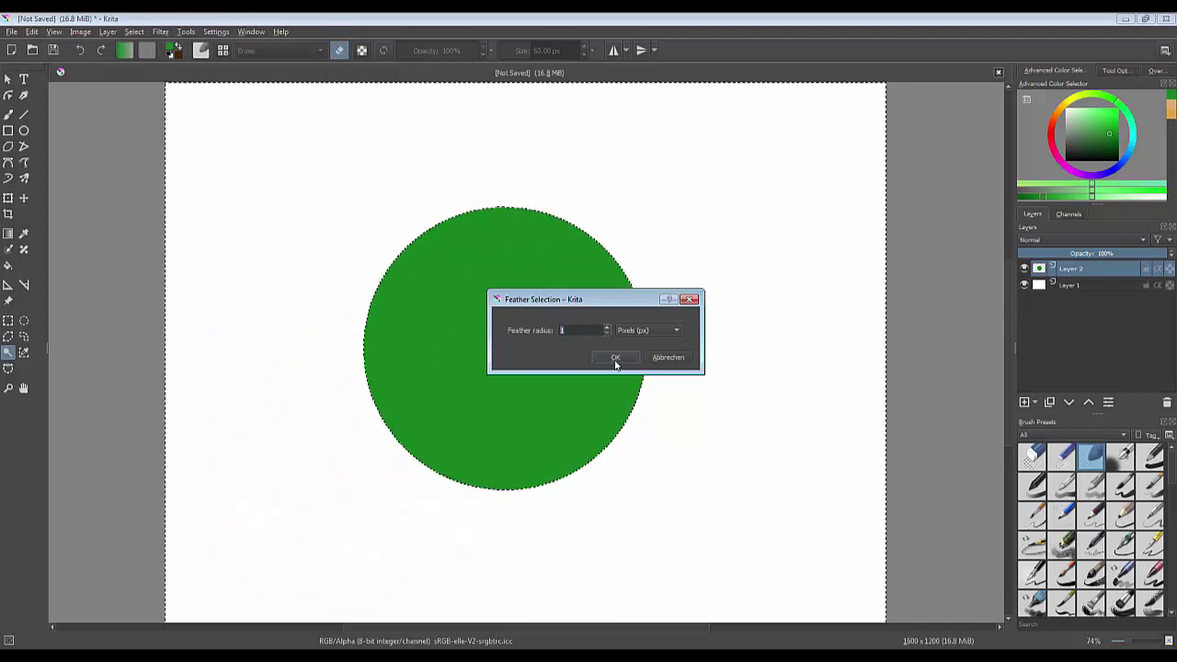
{"action": "left_click", "coordinate": [615, 359]}
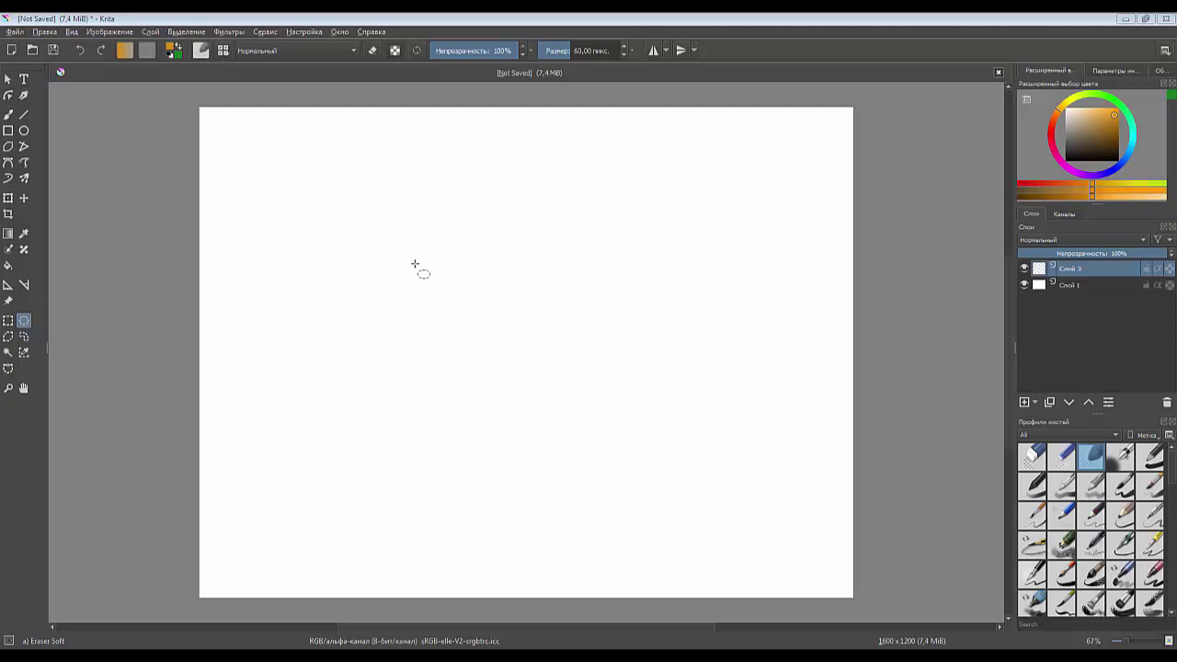
Step: Draw a circular selection near the canvas centre, swap the colours until orange is foreground and green background, and fill it with green
{"action": "left_click_drag", "start_coordinate": [404, 269], "coordinate": [658, 477]}
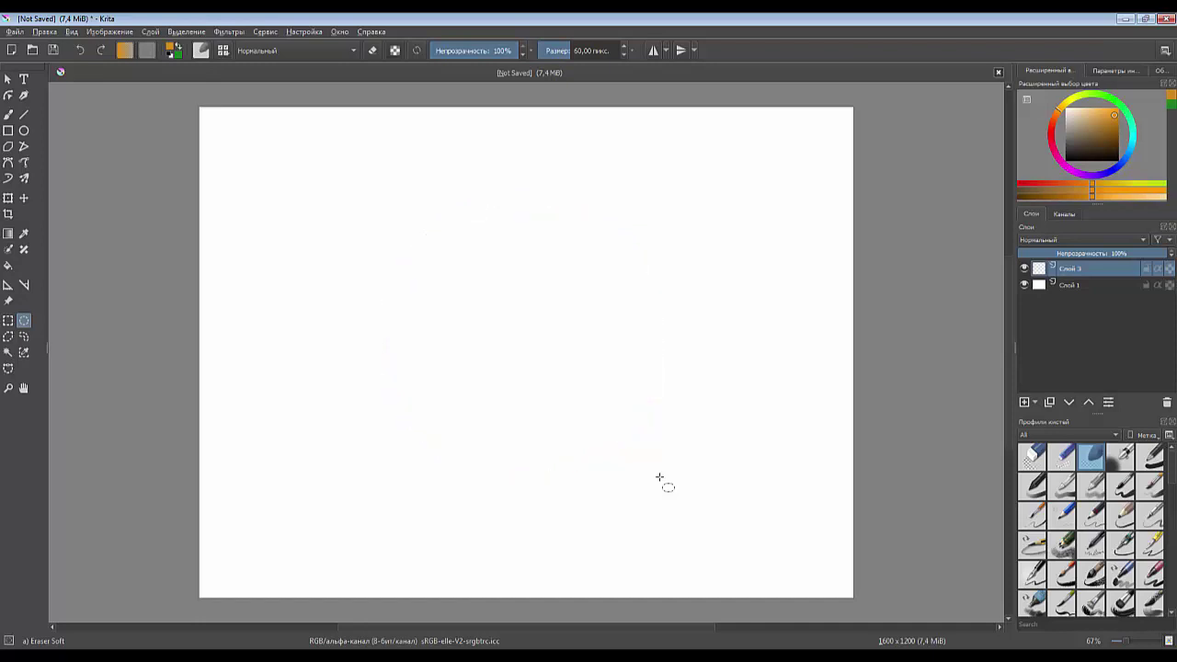
{"action": "left_click", "coordinate": [179, 50]}
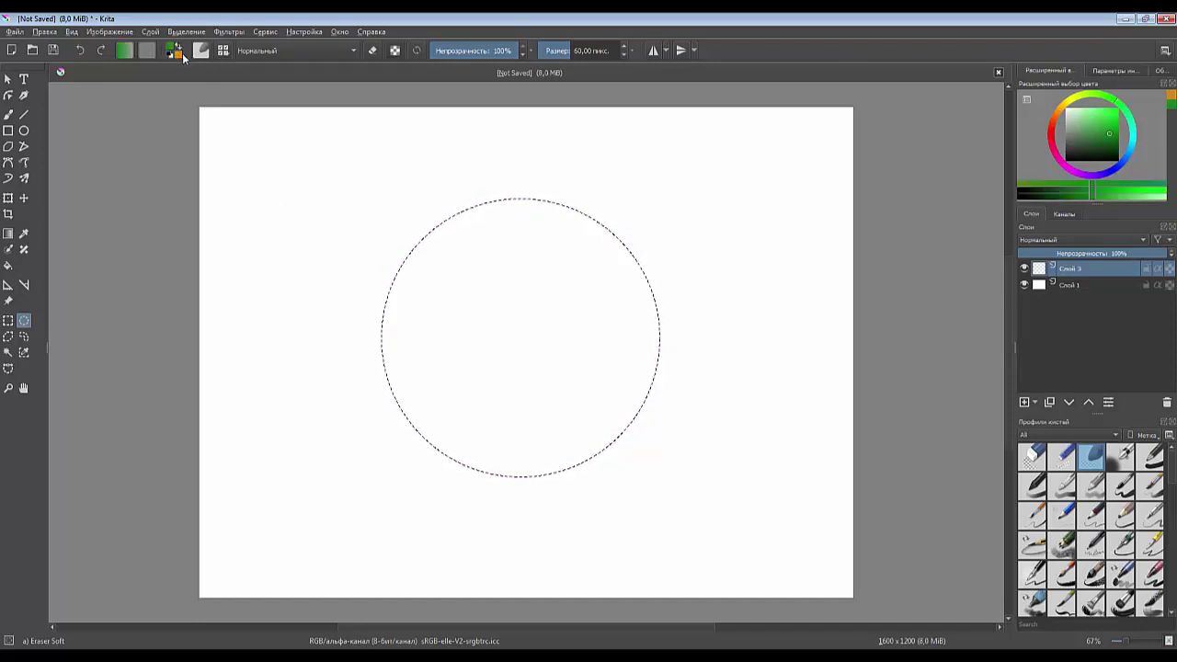
{"action": "left_click", "coordinate": [179, 50]}
{"action": "left_click", "coordinate": [179, 50]}
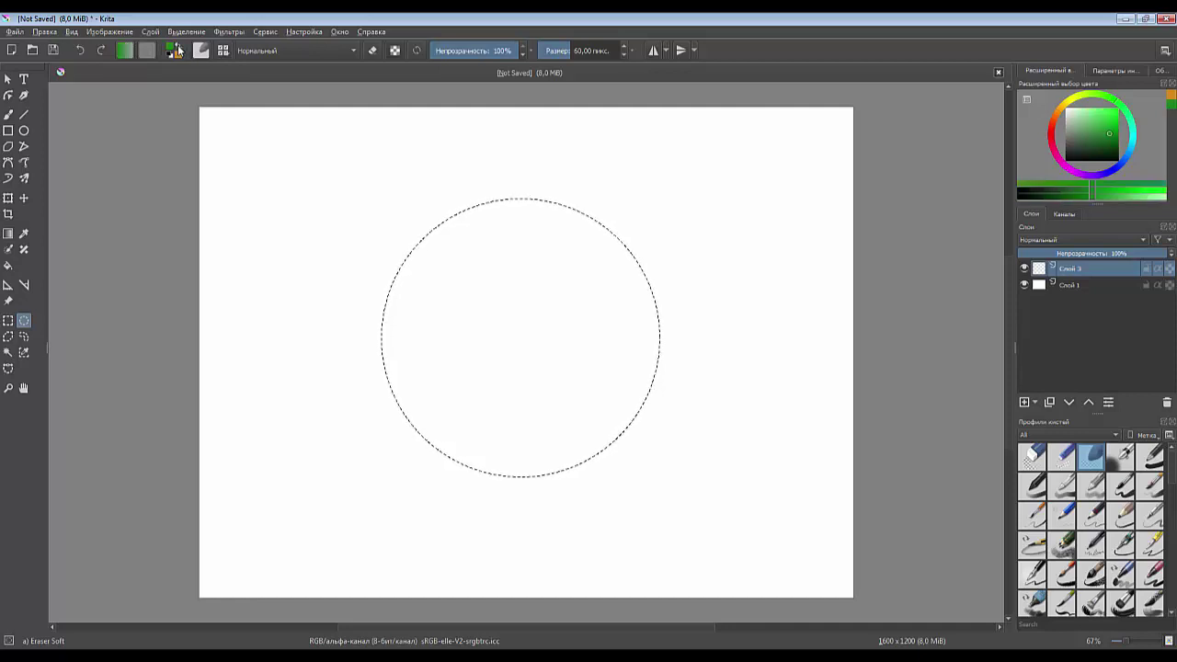
{"action": "left_click", "coordinate": [180, 50]}
{"action": "left_click", "coordinate": [179, 49]}
{"action": "left_click", "coordinate": [180, 50]}
{"action": "left_click", "coordinate": [179, 50]}
{"action": "left_click", "coordinate": [179, 49]}
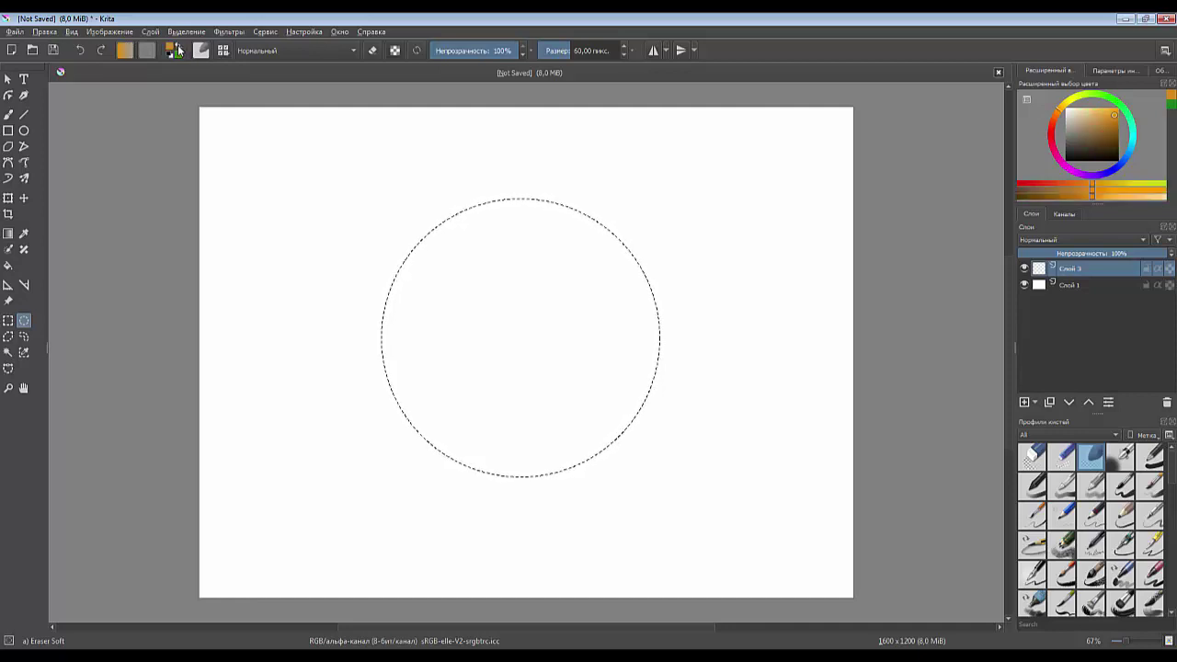
{"action": "left_click", "coordinate": [180, 50]}
{"action": "left_click", "coordinate": [179, 50]}
{"action": "left_click", "coordinate": [179, 50]}
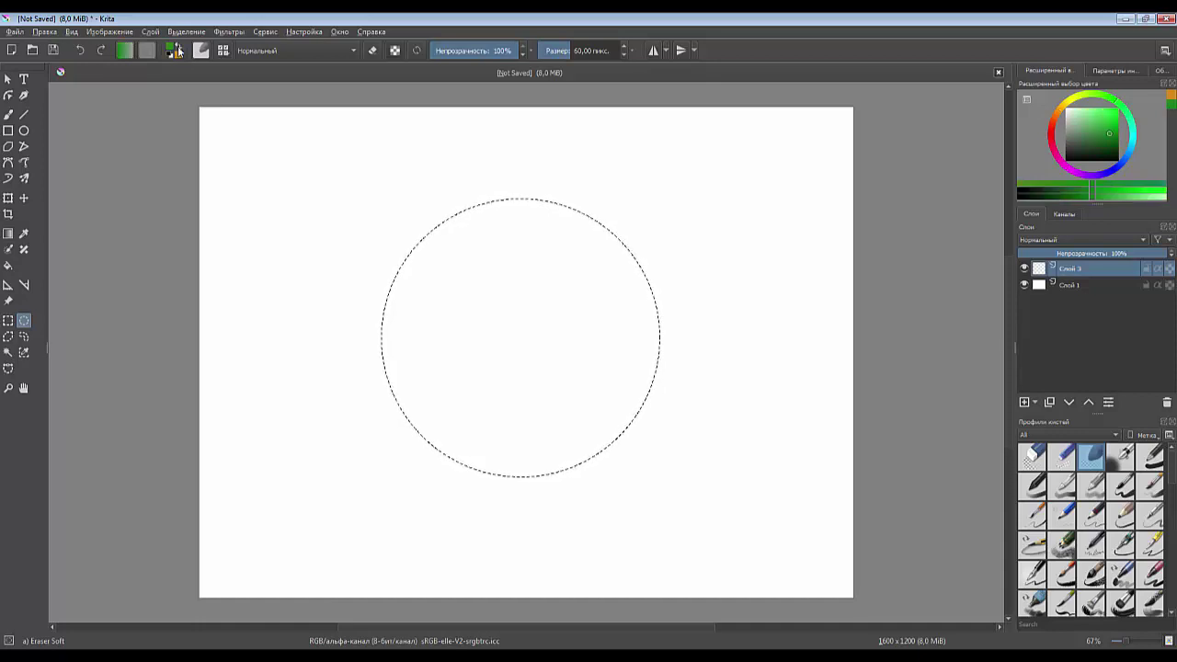
{"action": "left_click", "coordinate": [179, 50]}
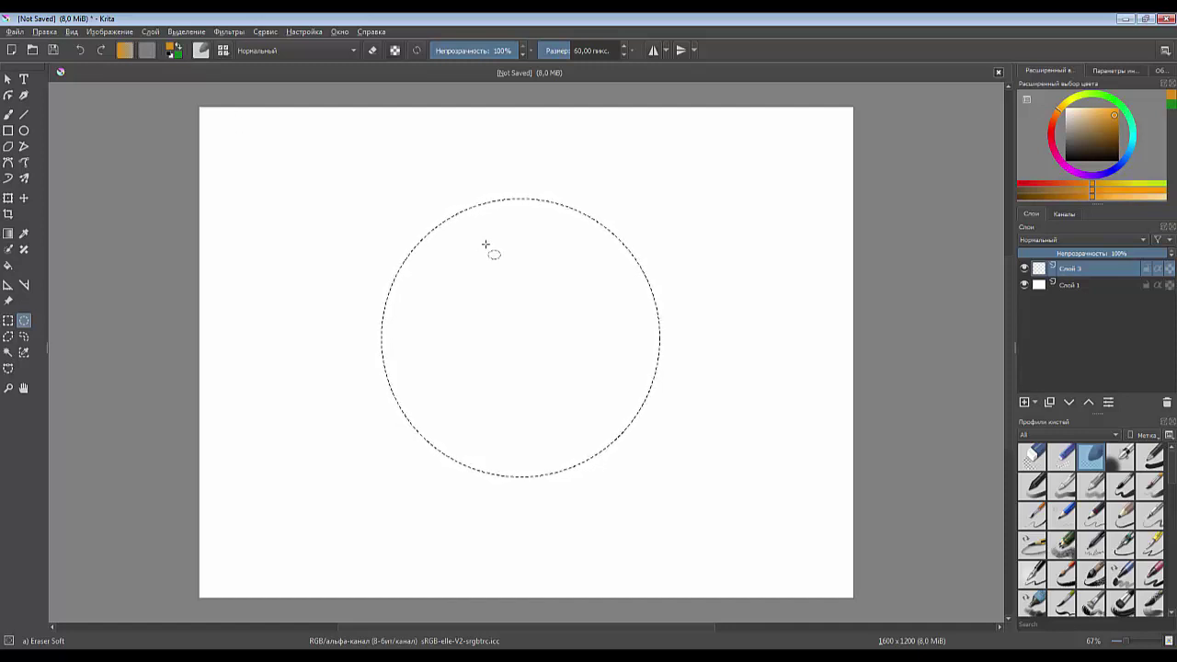
{"action": "key", "text": "BackSpace"}
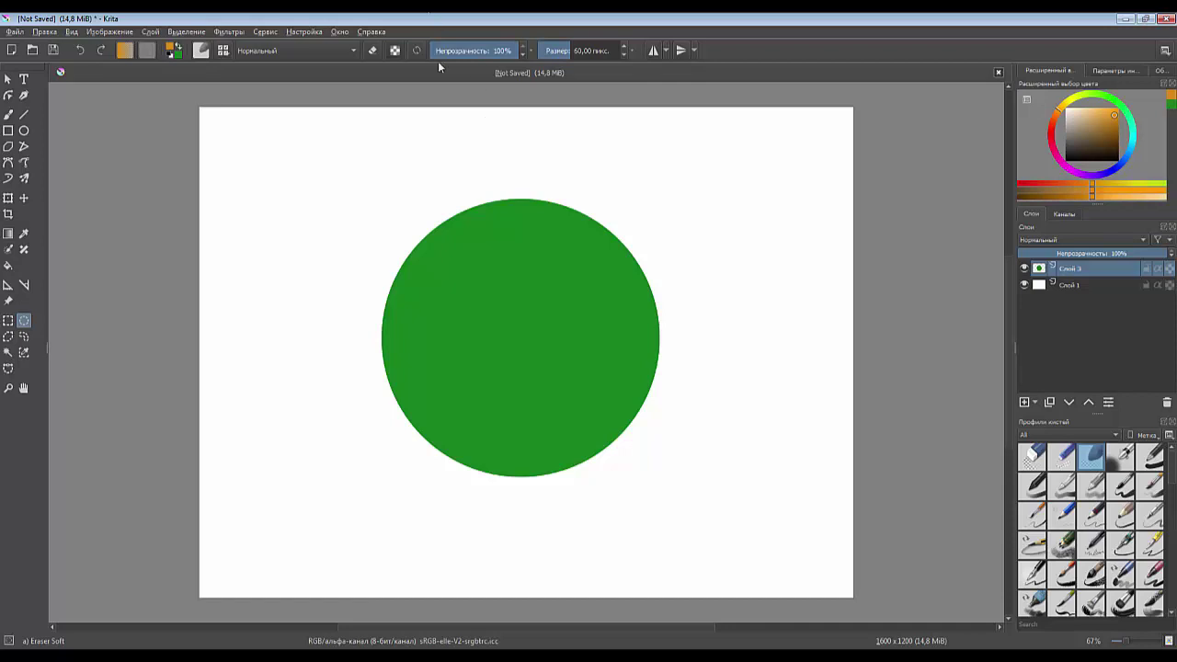
Step: Set the Contiguous Selection tool to fuzziness 1, grow/shrink 0 px and feathering radius 0 px, and select the green circle
{"action": "left_click", "coordinate": [8, 355]}
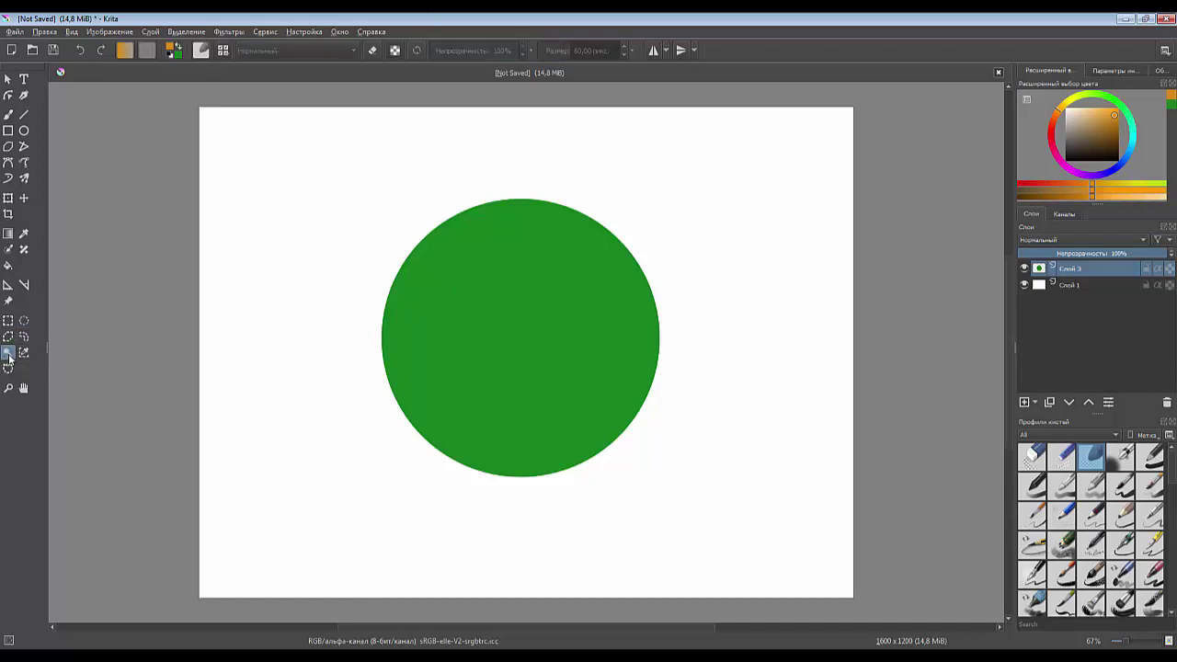
{"action": "left_click", "coordinate": [522, 333]}
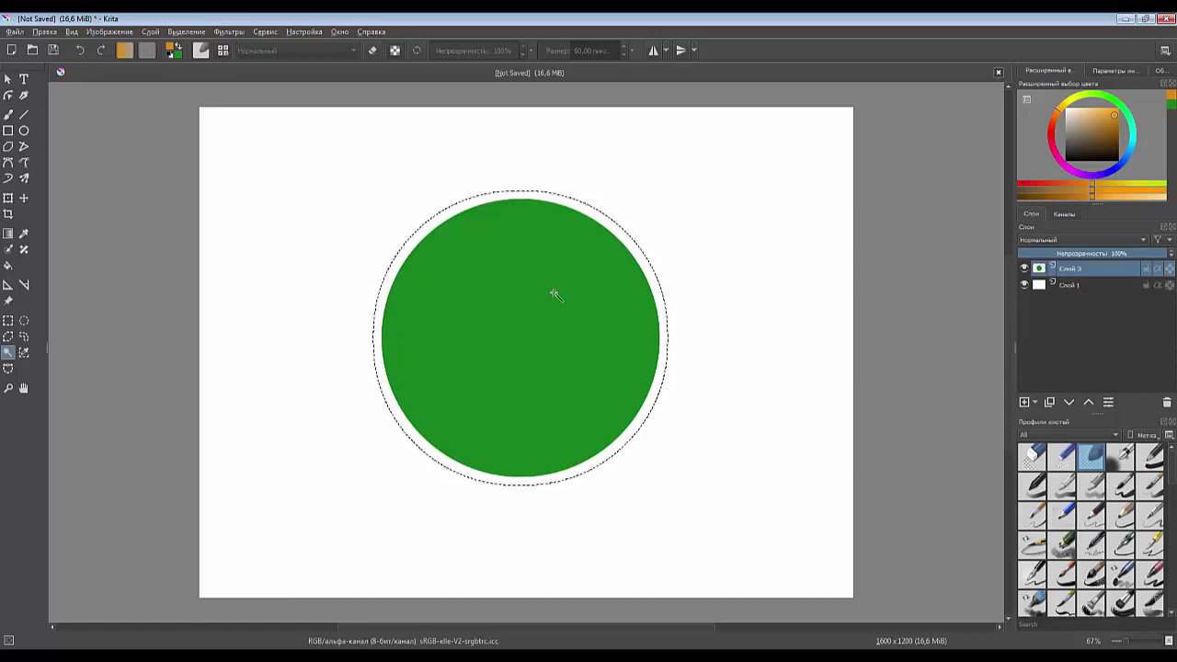
{"action": "left_click", "coordinate": [1104, 69]}
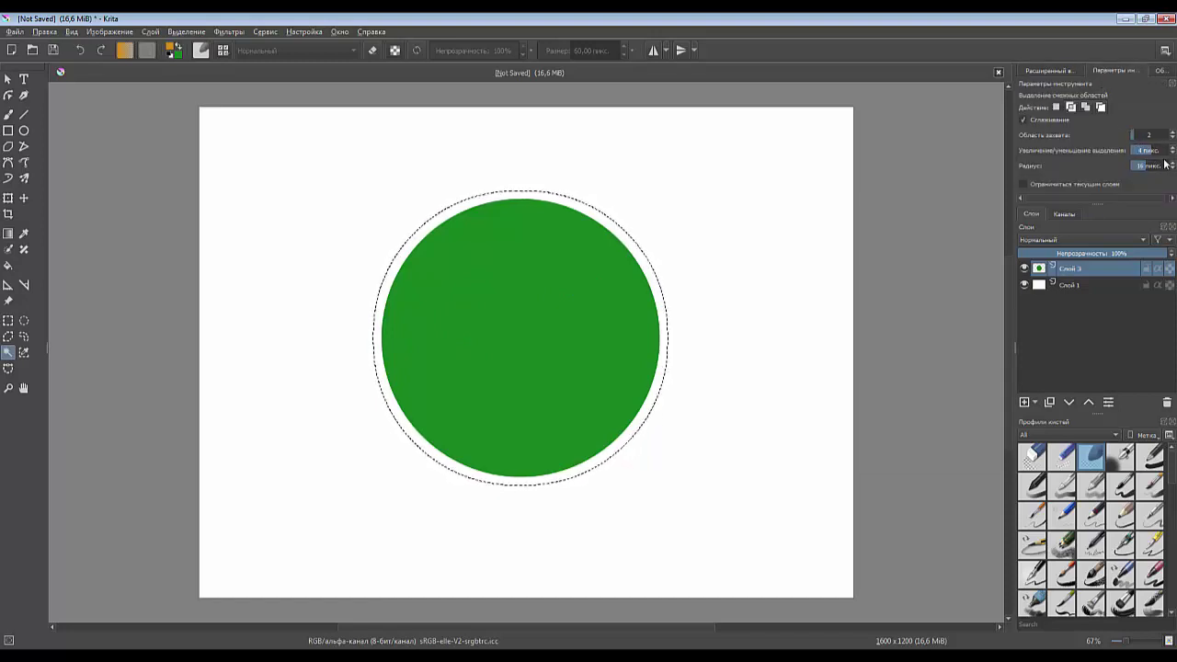
{"action": "mouse_move", "coordinate": [1172, 150]}
{"action": "left_mouse_down"}
{"action": "mouse_move", "coordinate": [1138, 149]}
{"action": "mouse_move", "coordinate": [1160, 152]}
{"action": "mouse_move", "coordinate": [1150, 158]}
{"action": "left_mouse_up"}
{"action": "left_click_drag", "start_coordinate": [1135, 135], "coordinate": [1130, 137]}
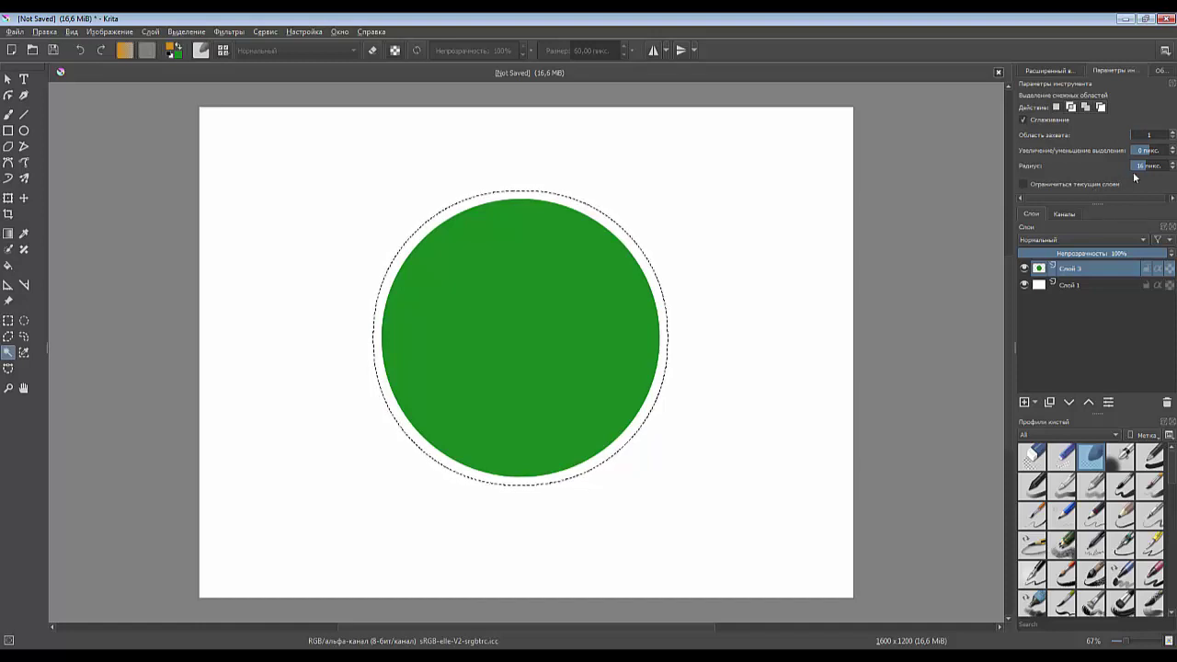
{"action": "left_click_drag", "start_coordinate": [1150, 166], "coordinate": [1128, 170]}
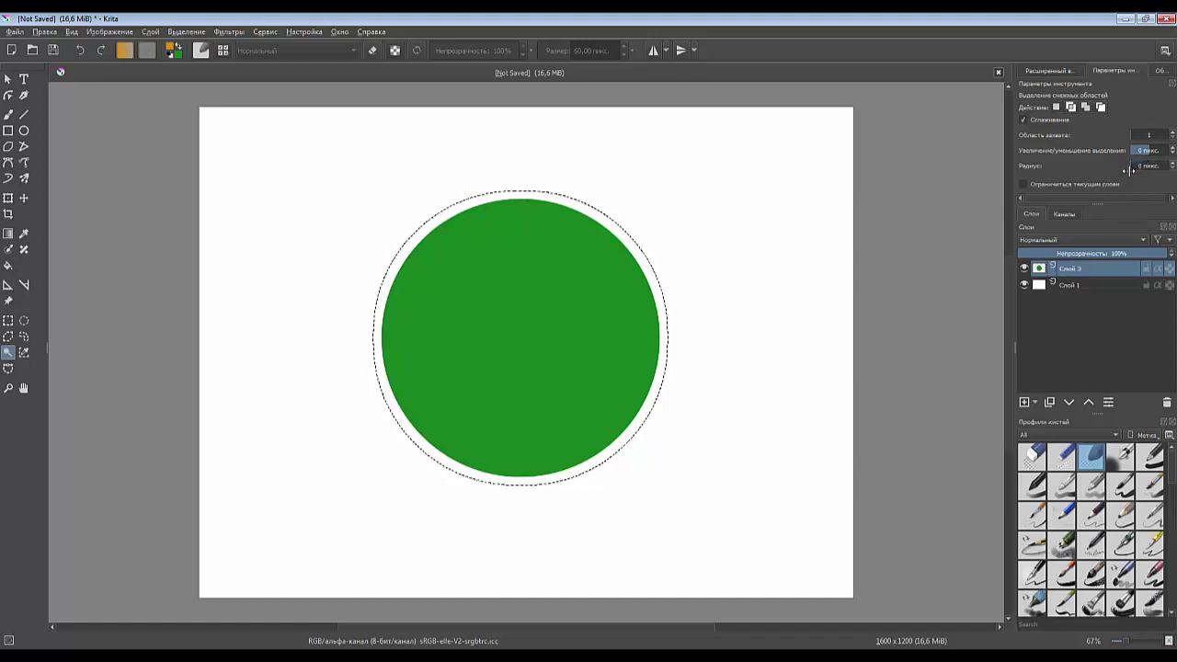
{"action": "left_click", "coordinate": [561, 326]}
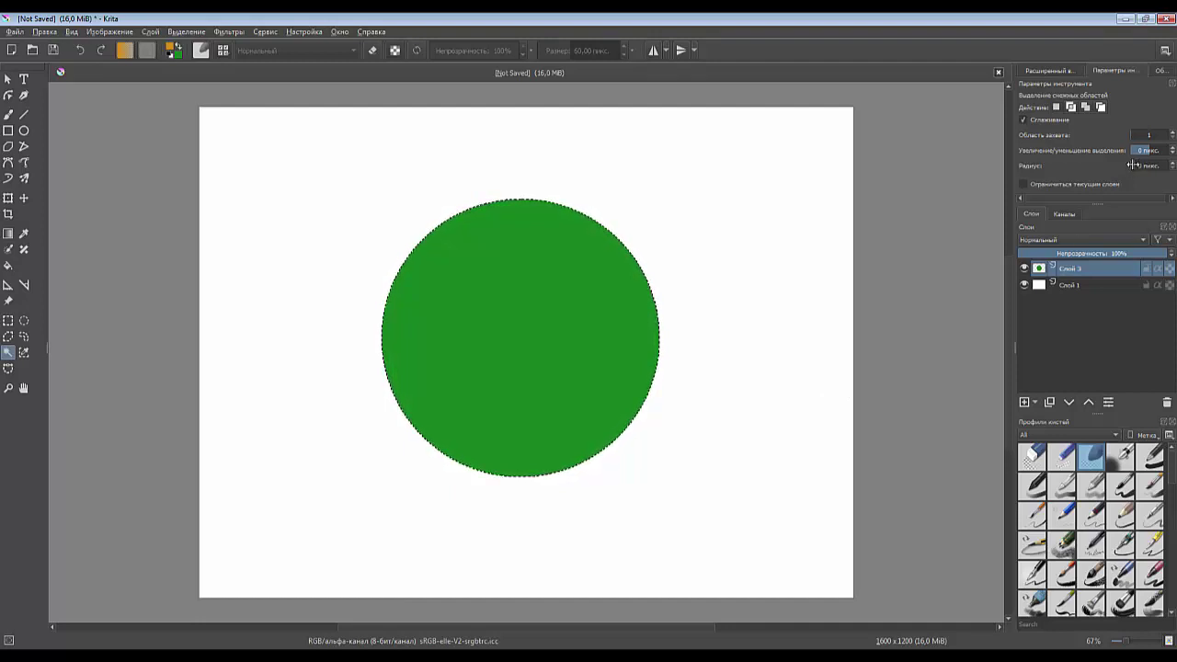
Step: Reselect the green circle with a feathering radius of 23 px, and reset the radius to 0 px
{"action": "left_click_drag", "start_coordinate": [1133, 165], "coordinate": [1155, 190]}
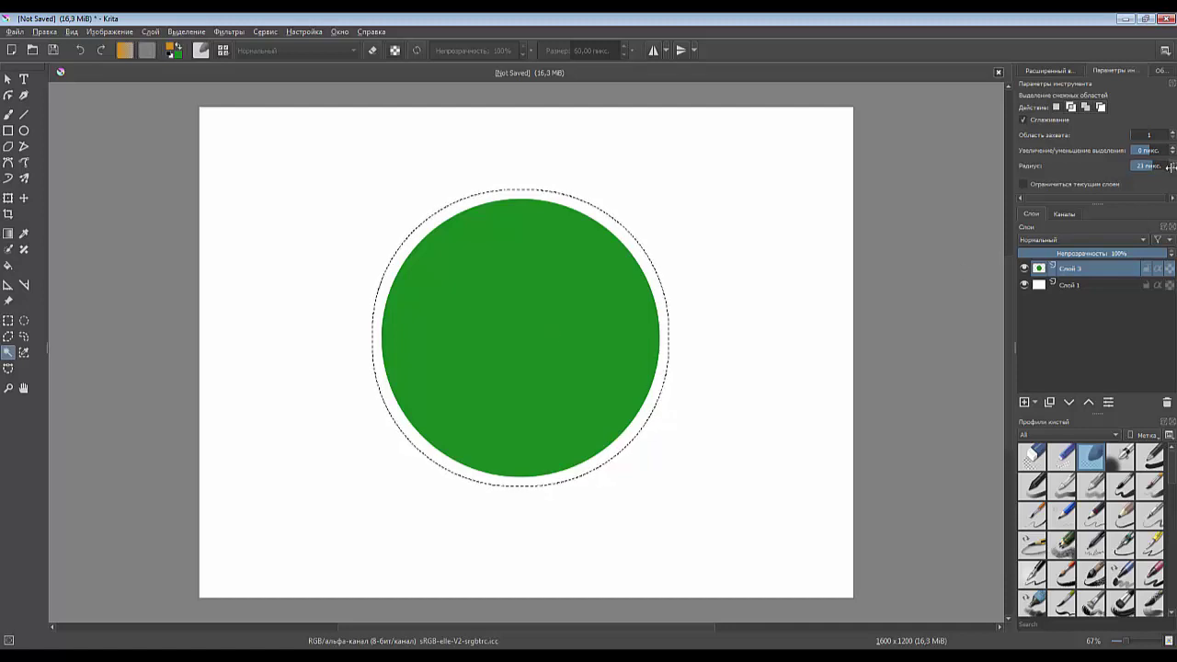
{"action": "left_click_drag", "start_coordinate": [1155, 164], "coordinate": [1109, 179]}
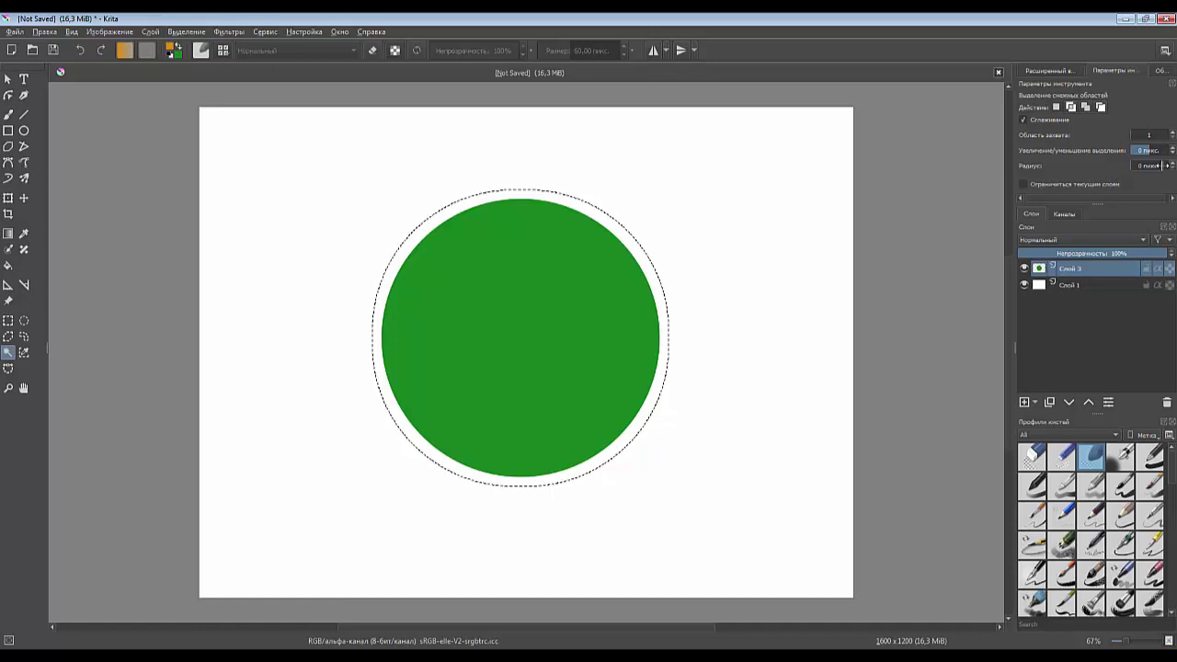
Step: Reselect the green circle with grow/shrink at -26 px, and select the white area around it with fuzziness 30
{"action": "scroll", "coordinate": [1141, 150], "scroll_direction": "up", "scroll_amount": 3}
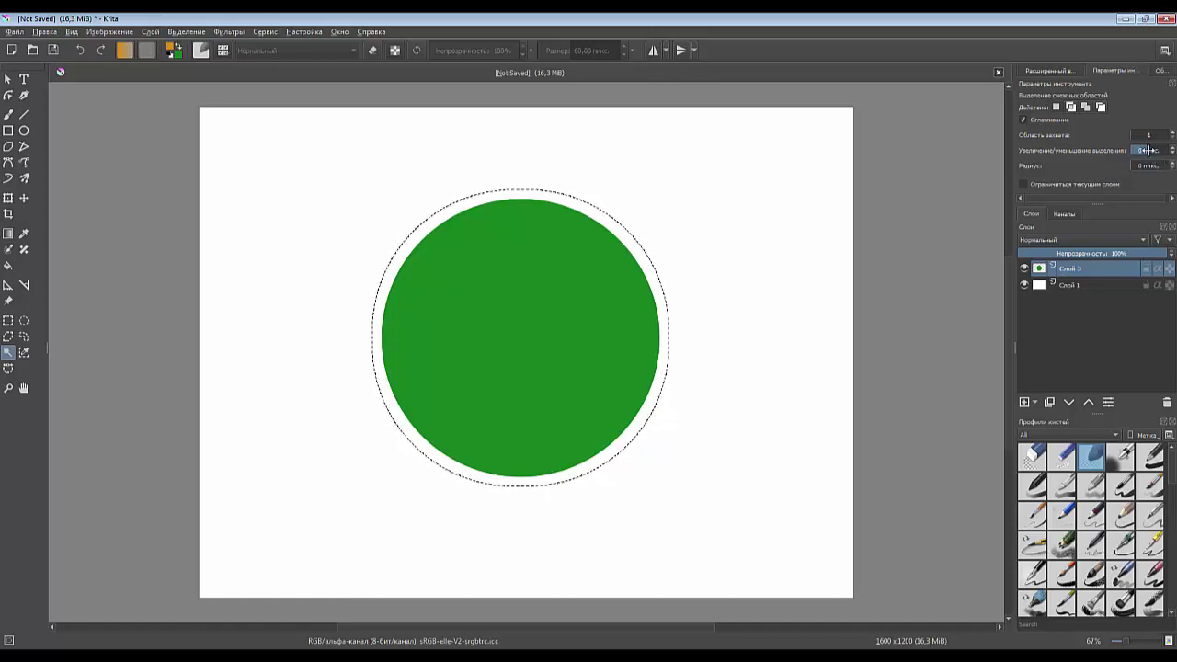
{"action": "scroll", "coordinate": [1136, 151], "scroll_direction": "up", "scroll_amount": 2}
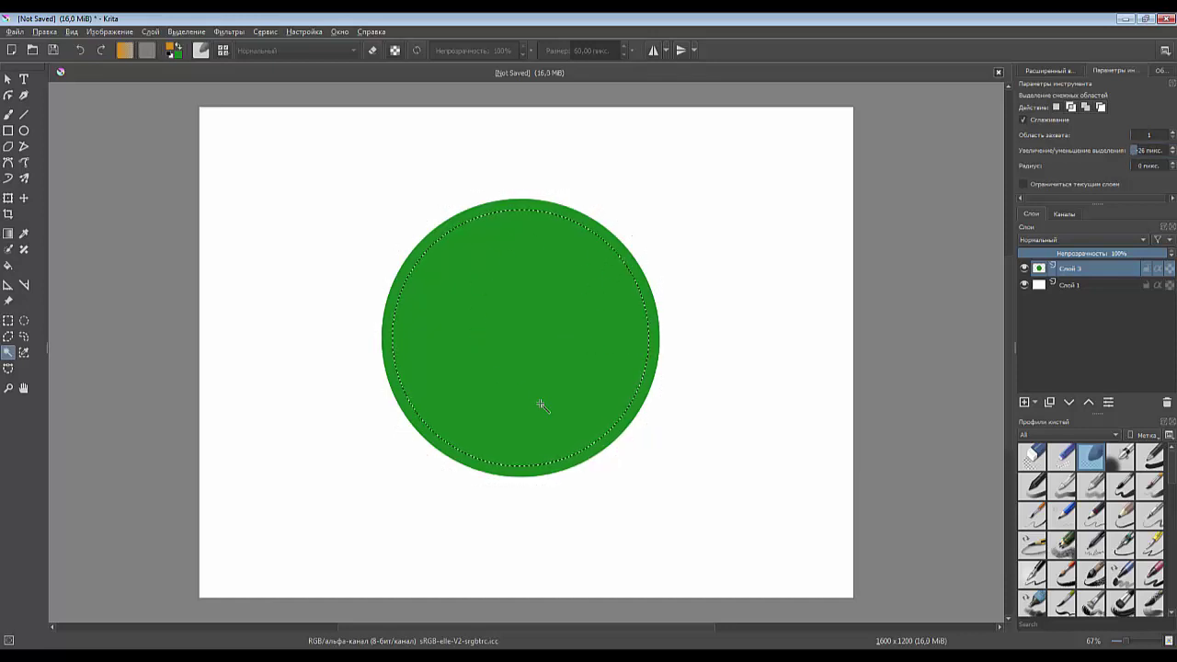
{"action": "left_click", "coordinate": [1137, 133]}
{"action": "left_click", "coordinate": [690, 405]}
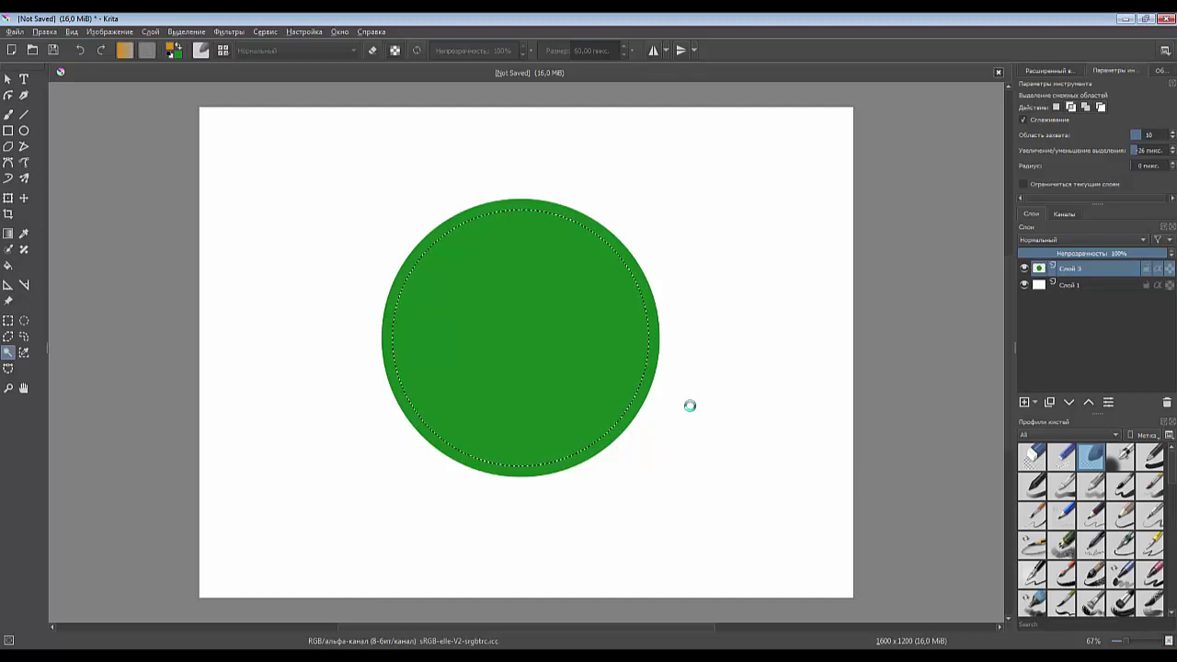
Step: Copy the selected inner circle to a new layer, and toggle the visibility of the original circle's layer to compare them
{"action": "left_click", "coordinate": [522, 341]}
{"action": "key", "text": "ctrl+alt+j"}
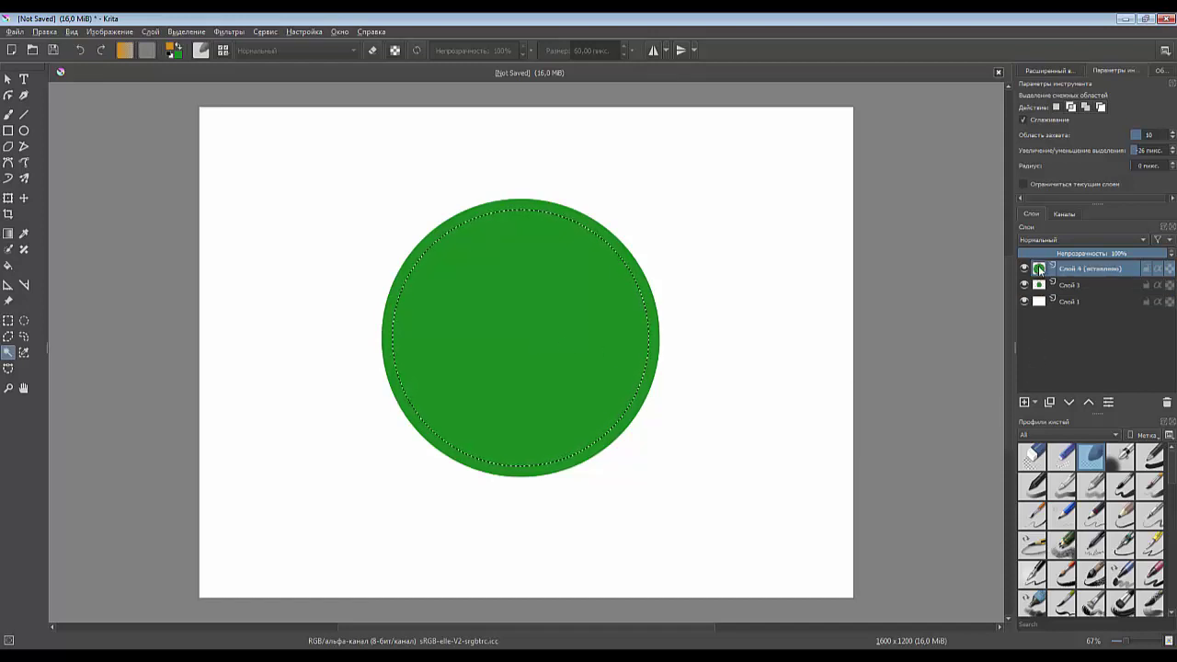
{"action": "left_click", "coordinate": [1024, 285]}
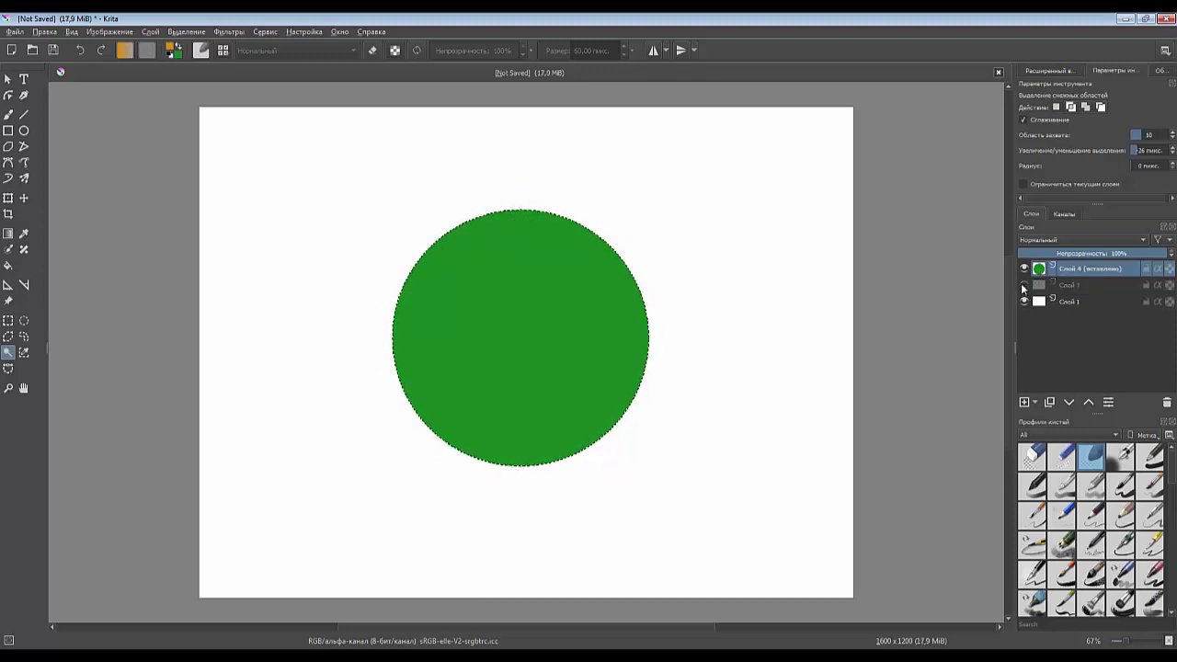
{"action": "left_click", "coordinate": [1025, 286]}
{"action": "left_click", "coordinate": [1025, 286]}
{"action": "left_click", "coordinate": [1024, 286]}
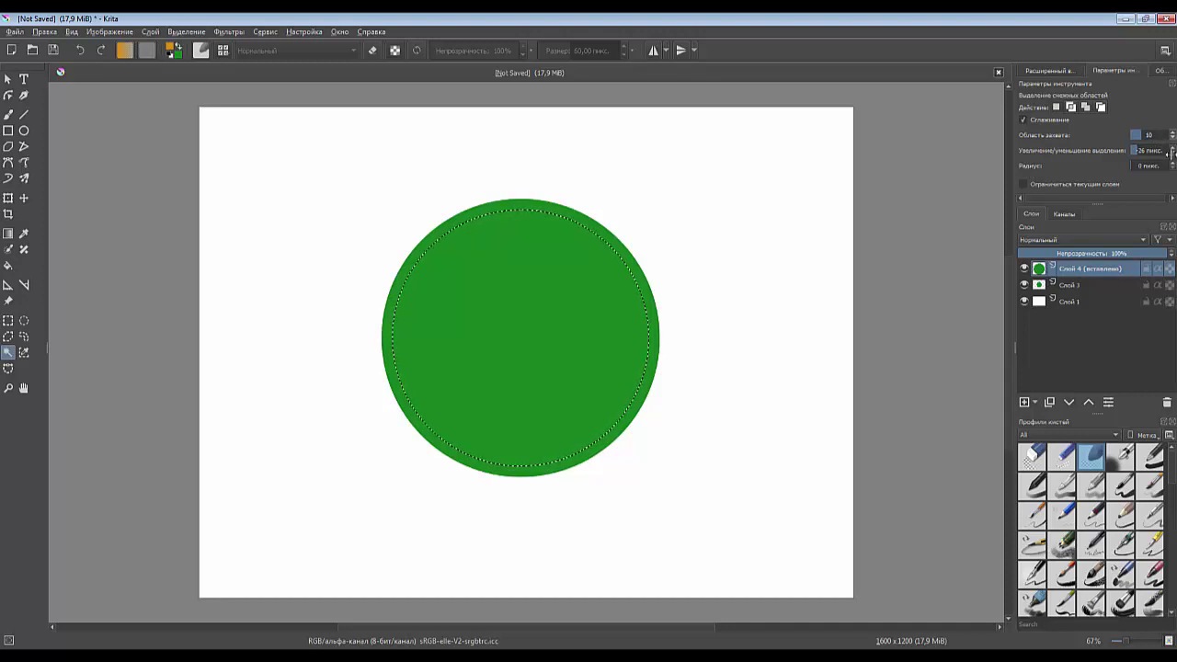
Step: Reselect the green circle with fuzziness 1 and grow/shrink at -40 px, reset grow/shrink to 0 px, and clear the selection
{"action": "left_click_drag", "start_coordinate": [1171, 131], "coordinate": [1122, 154]}
{"action": "key", "text": "ctrl+shift+a"}
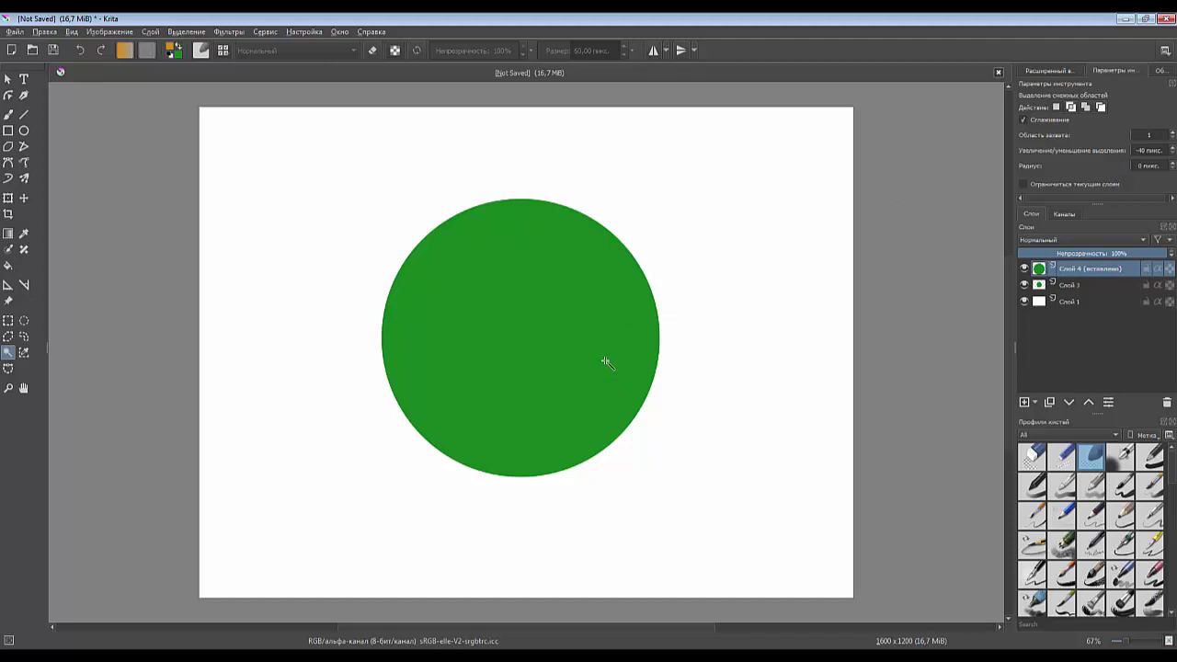
{"action": "left_click_drag", "start_coordinate": [1131, 138], "coordinate": [1085, 150]}
{"action": "left_click", "coordinate": [535, 347]}
{"action": "left_click_drag", "start_coordinate": [1131, 152], "coordinate": [1150, 152]}
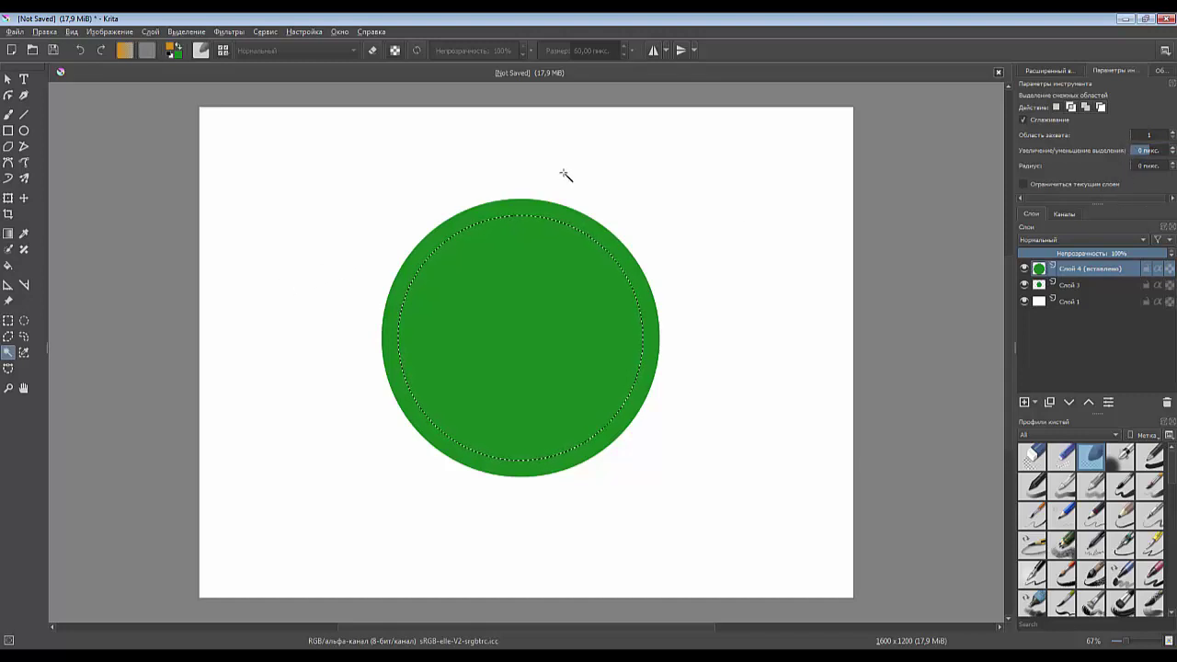
{"action": "left_click", "coordinate": [557, 268]}
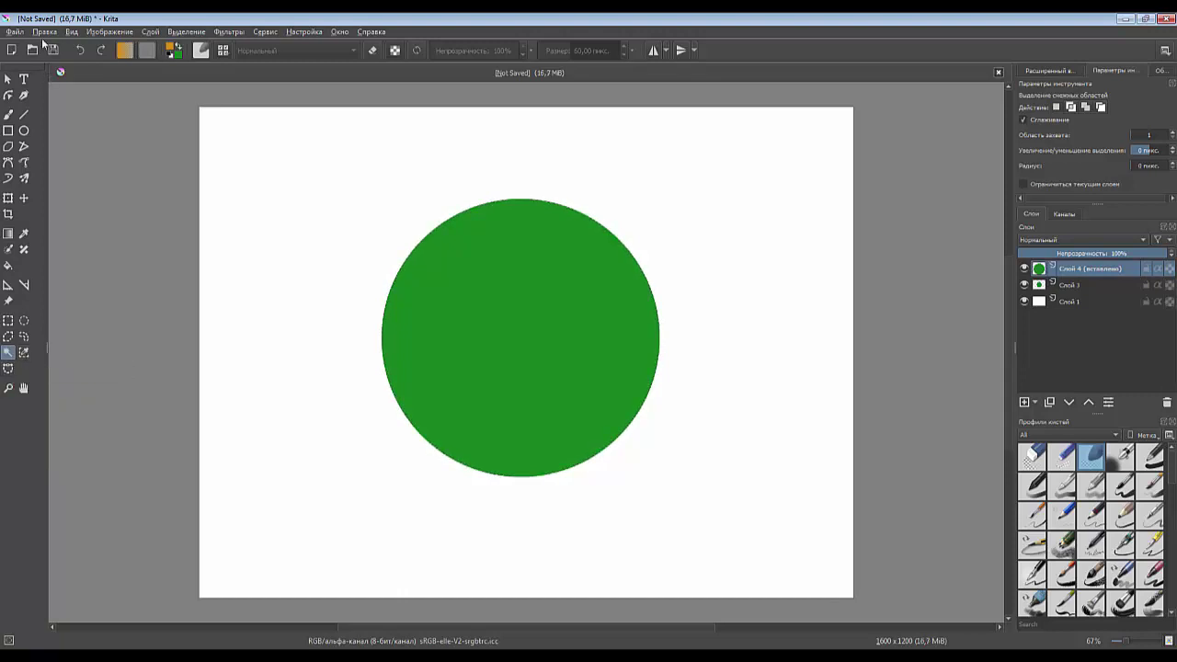
Step: Open the clock image uhr1.jpg from the Uhren folder
{"action": "left_click", "coordinate": [16, 33]}
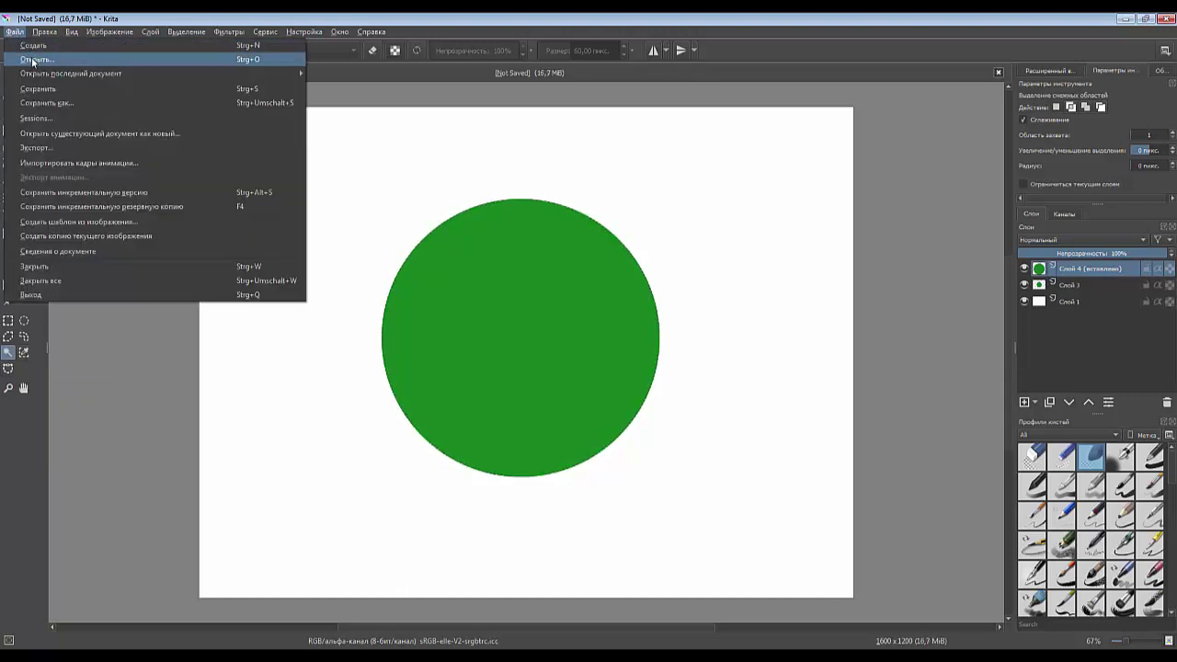
{"action": "left_click", "coordinate": [34, 61]}
{"action": "left_click", "coordinate": [202, 109]}
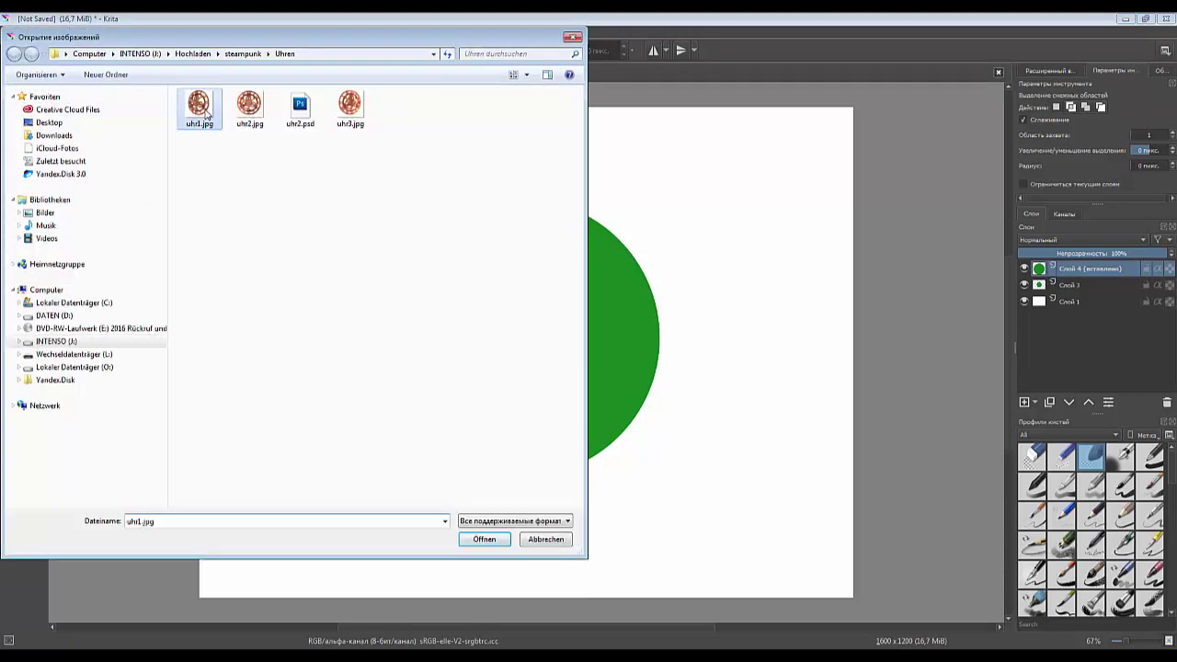
{"action": "left_click", "coordinate": [490, 540]}
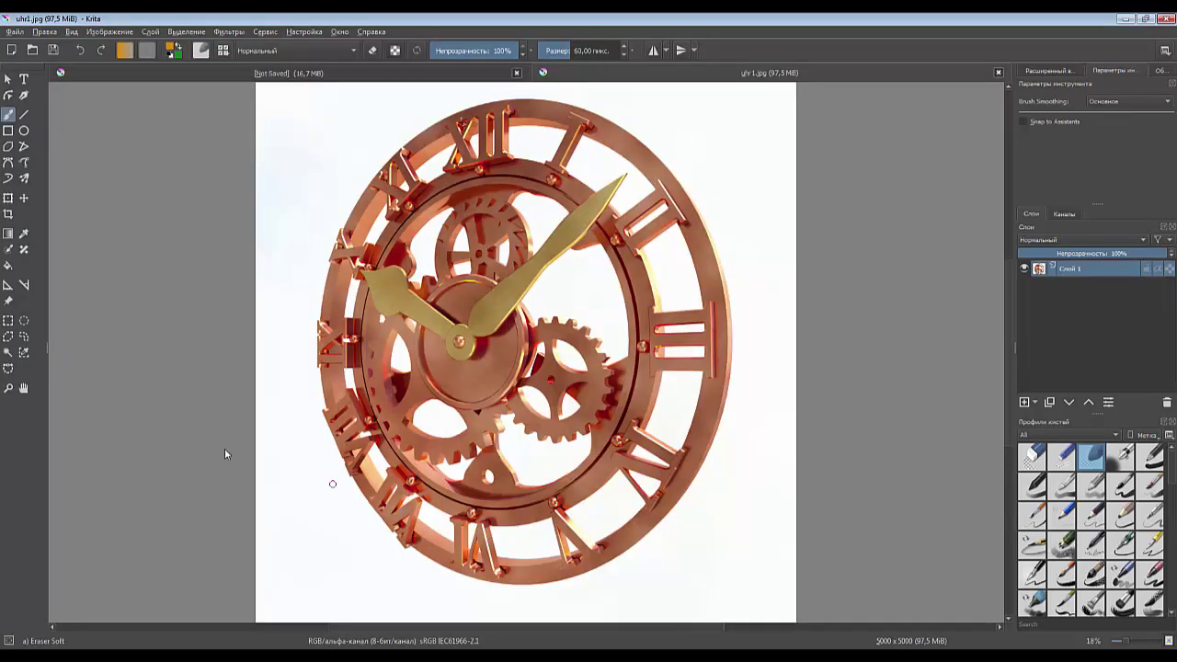
Step: Select the clock image's white background with the Similar Color Selection tool, and invert the selection to the clock
{"action": "left_click", "coordinate": [24, 353]}
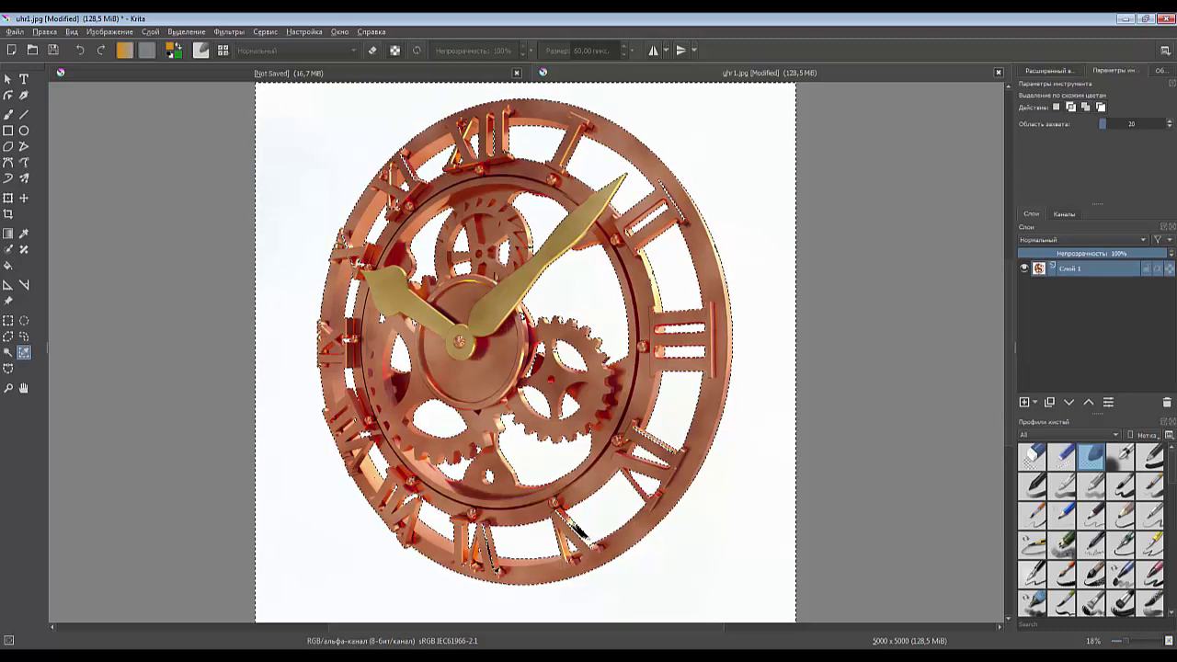
{"action": "left_click", "coordinate": [578, 531]}
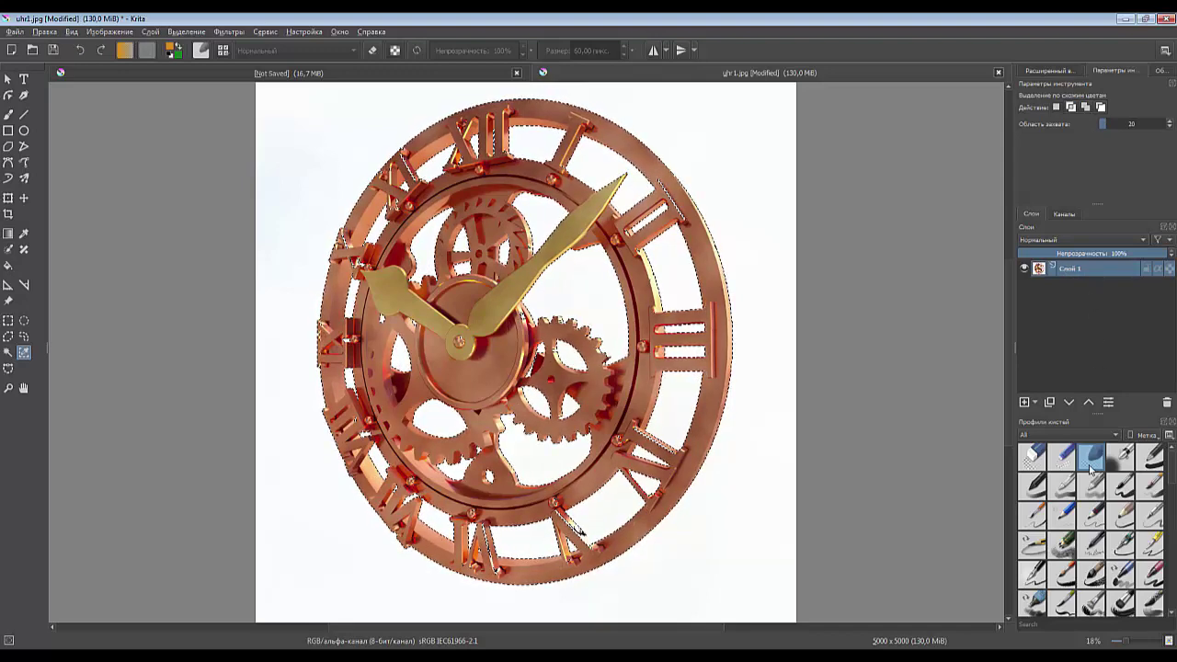
Step: Copy the selected clock onto a new layer, and hide the original image layer with the selection cleared
{"action": "key", "text": "ctrl+j"}
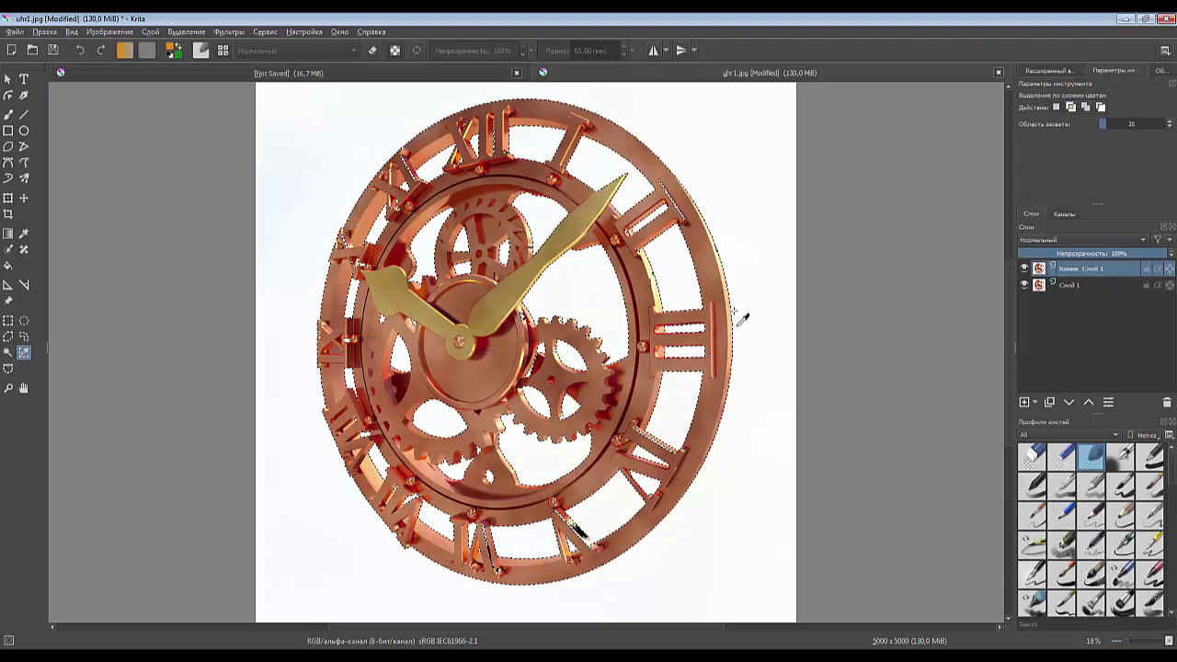
{"action": "key", "text": "ctrl+e"}
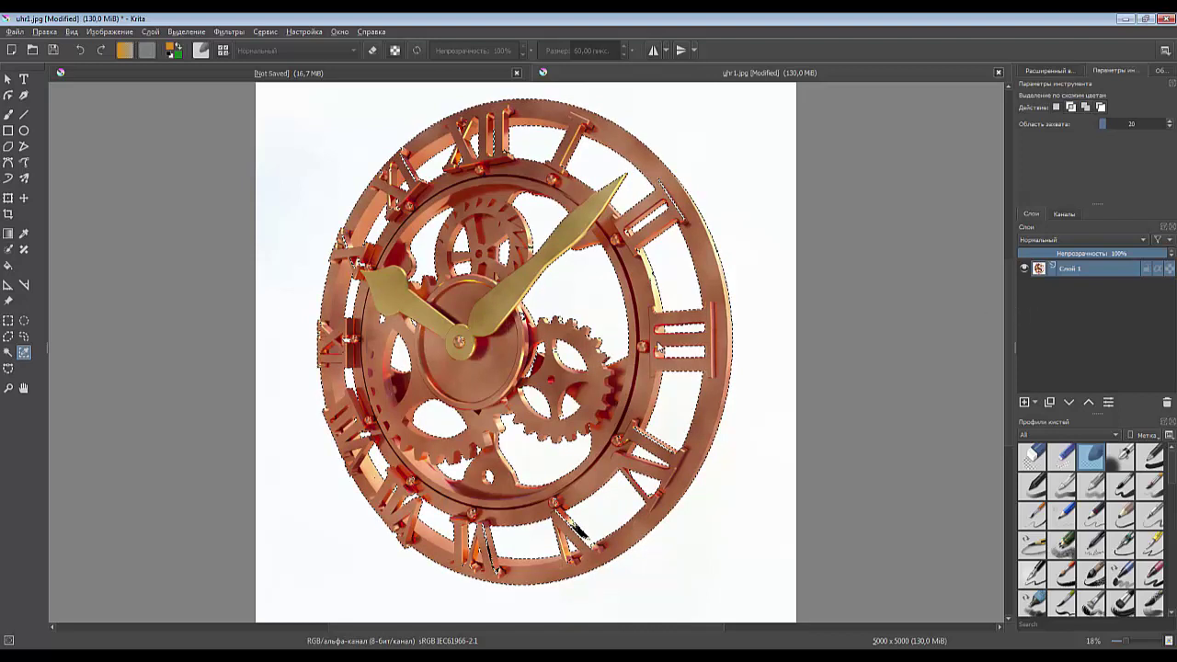
{"action": "key", "text": "ctrl+v"}
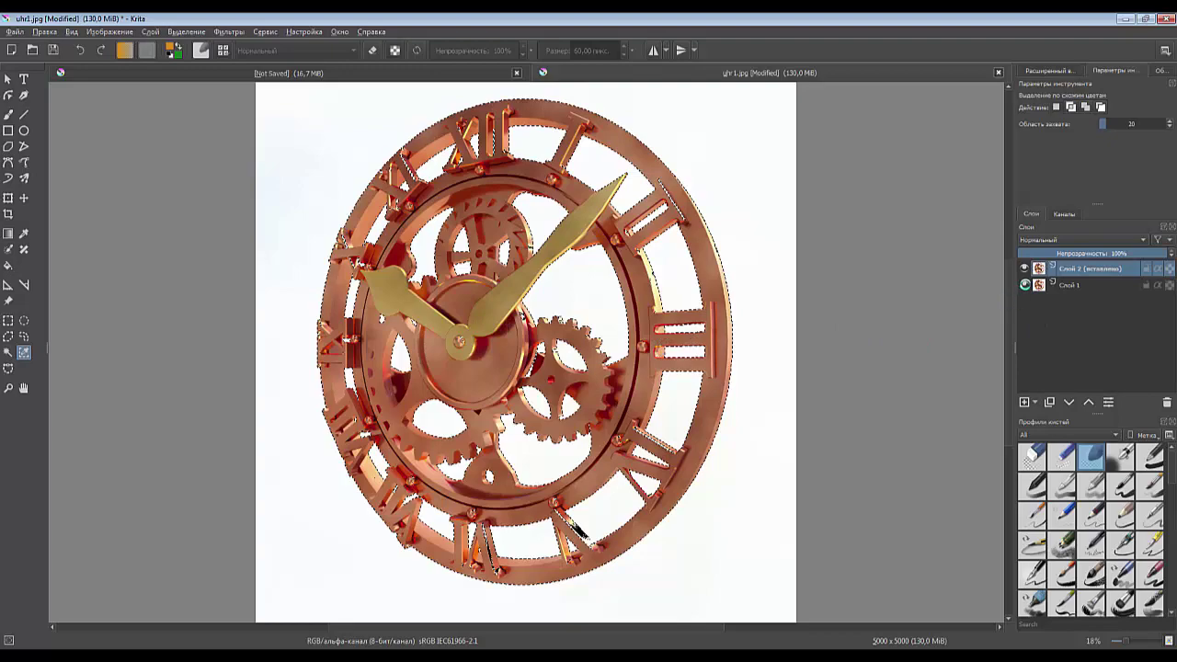
{"action": "left_click", "coordinate": [1026, 285]}
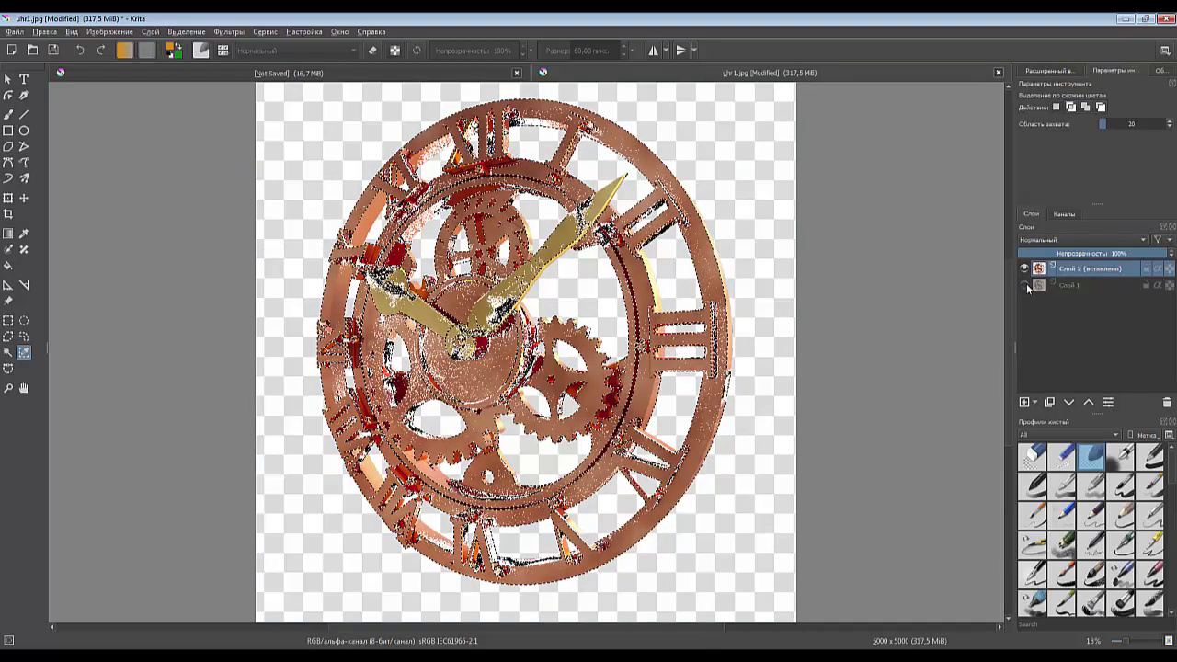
{"action": "left_click", "coordinate": [1026, 285]}
{"action": "left_click", "coordinate": [1025, 285]}
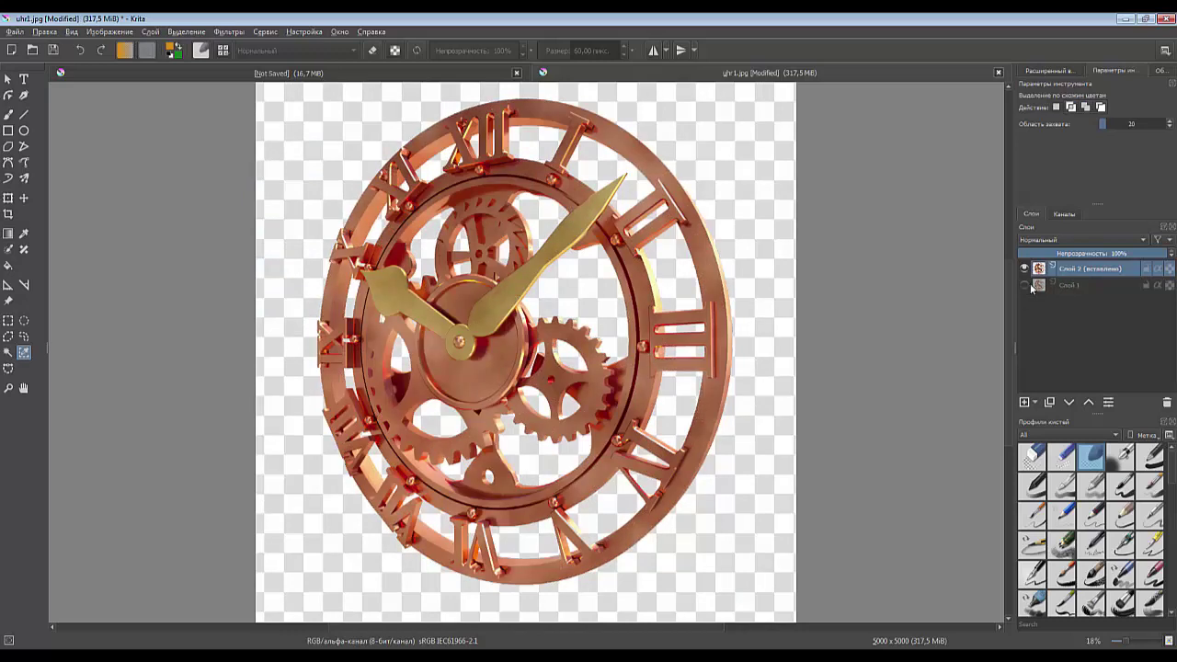
Step: Add a new layer between the original image and the cut-out clock, and fill it with black
{"action": "left_click", "coordinate": [1080, 285]}
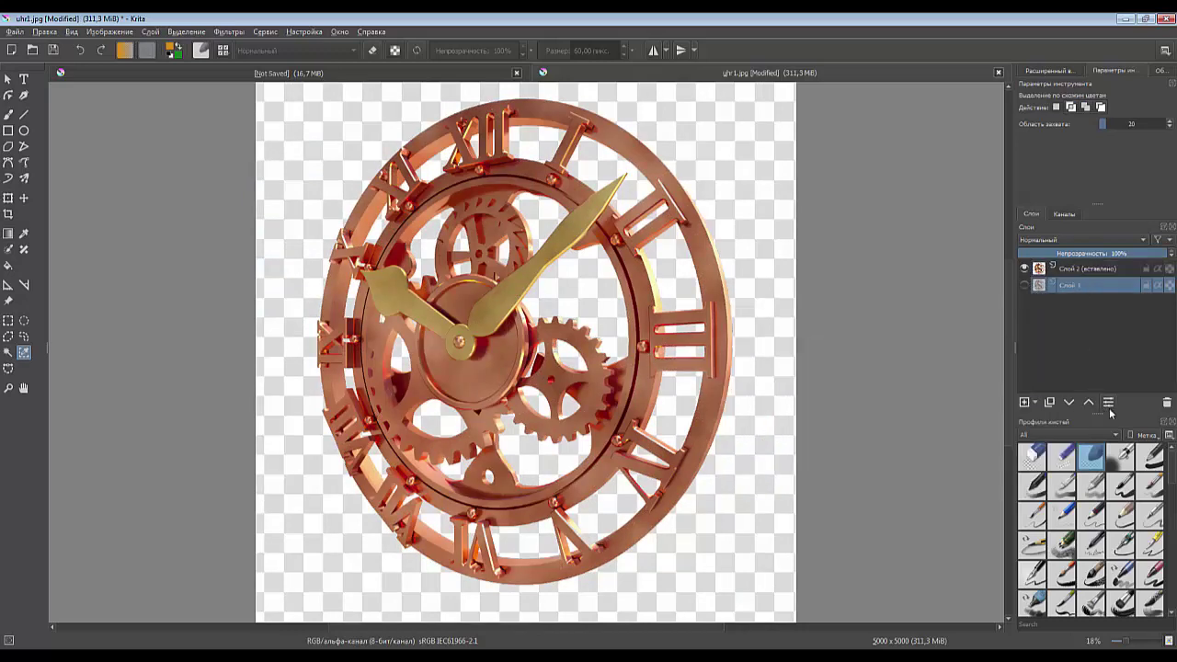
{"action": "left_click", "coordinate": [1024, 402]}
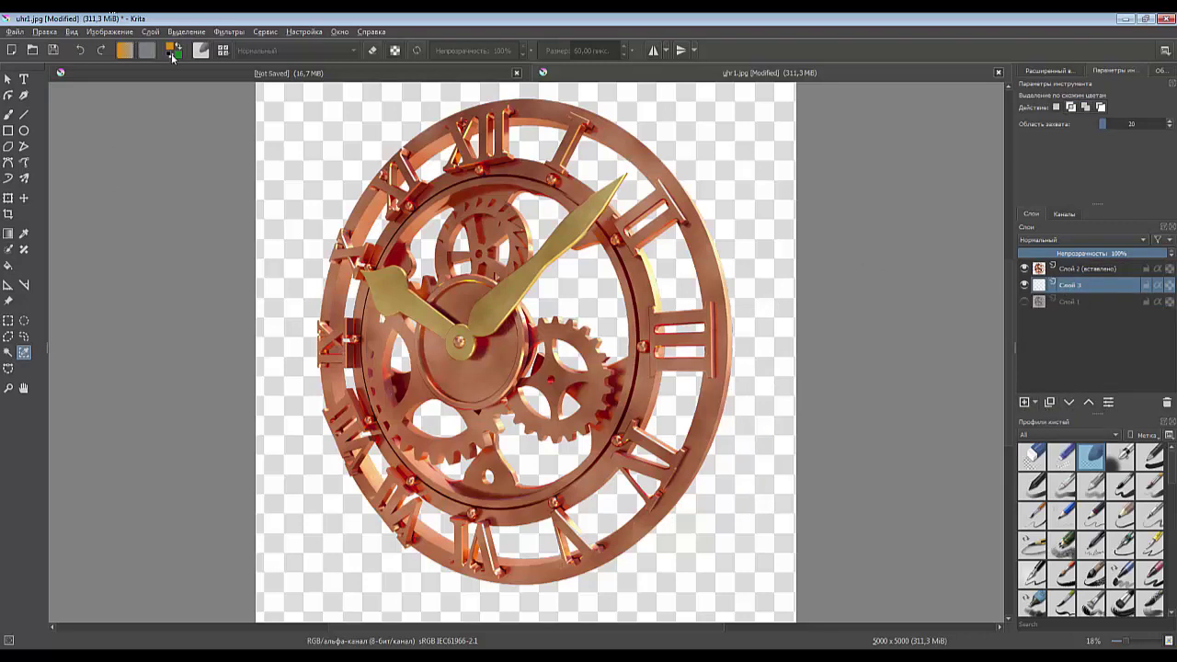
{"action": "left_click", "coordinate": [172, 54]}
{"action": "key", "text": "BackSpace"}
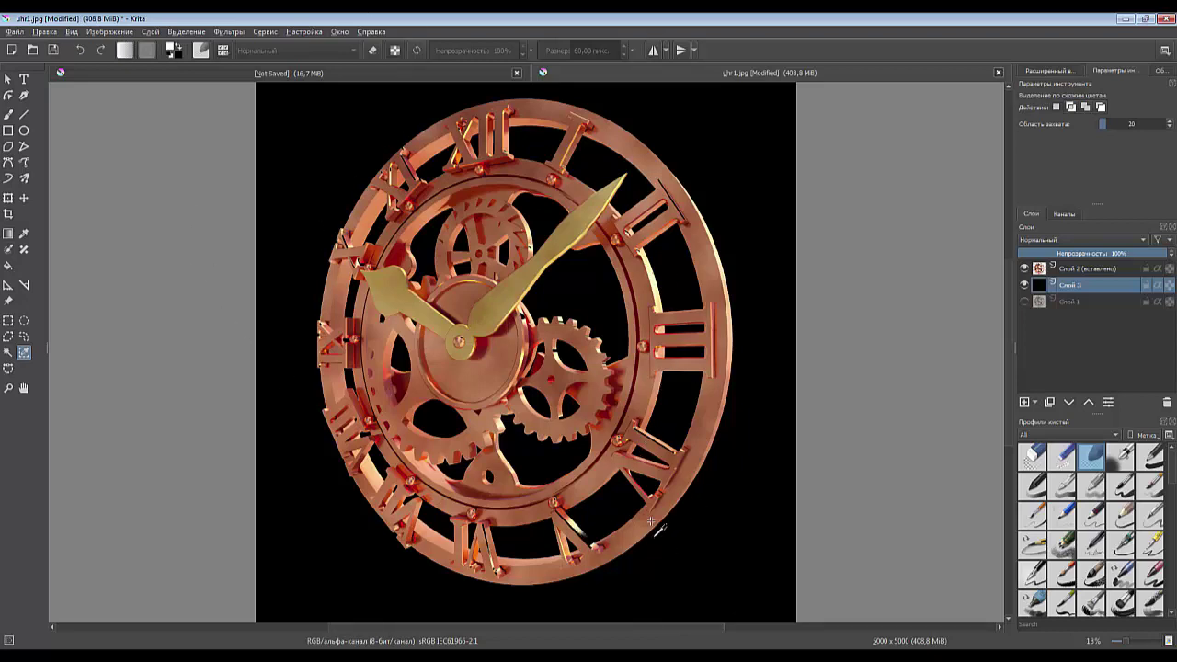
Step: Hide the black layer and the cut-out clock layer, and show the original clock image layer
{"action": "left_click", "coordinate": [1025, 286]}
{"action": "left_click", "coordinate": [1025, 268]}
{"action": "left_click", "coordinate": [1025, 301]}
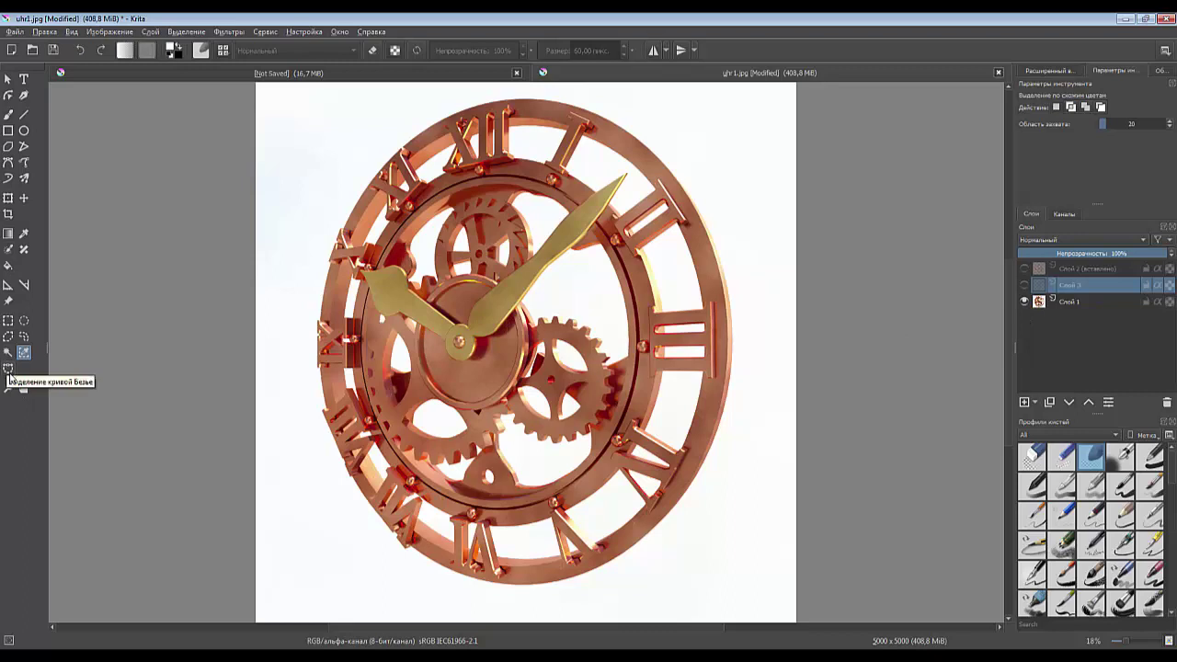
Step: Trace the clock's outer rim with the Bezier Curve Selection tool, from near numeral I clockwise to near numeral VII
{"action": "left_click", "coordinate": [1148, 657]}
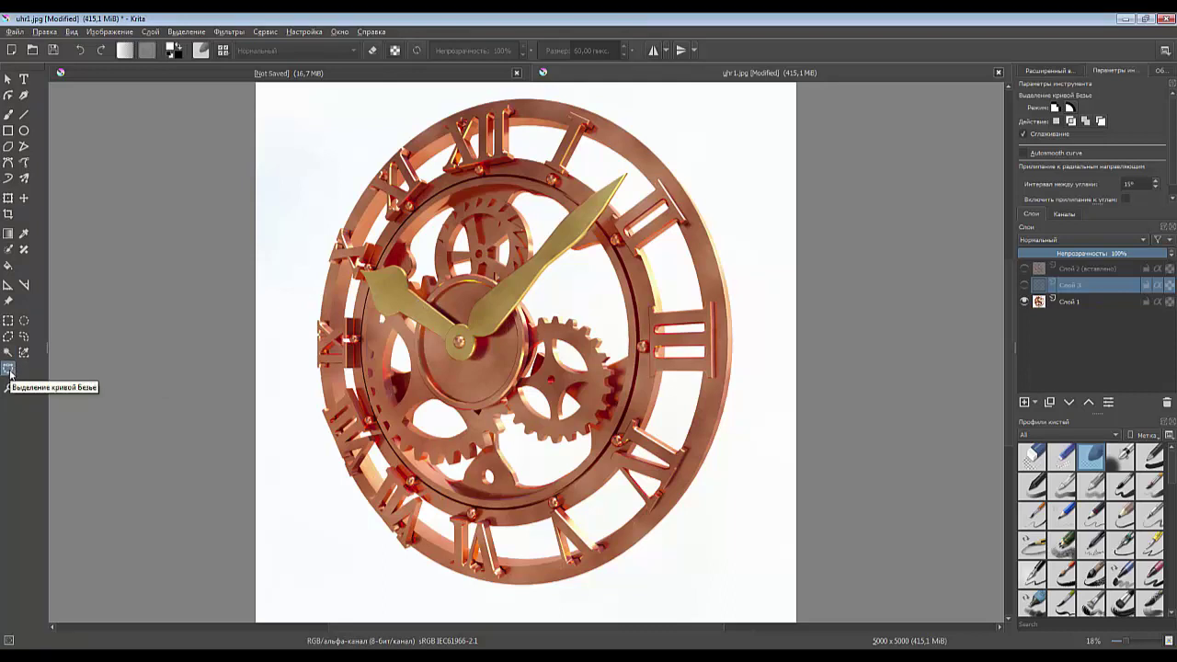
{"action": "left_click", "coordinate": [617, 123]}
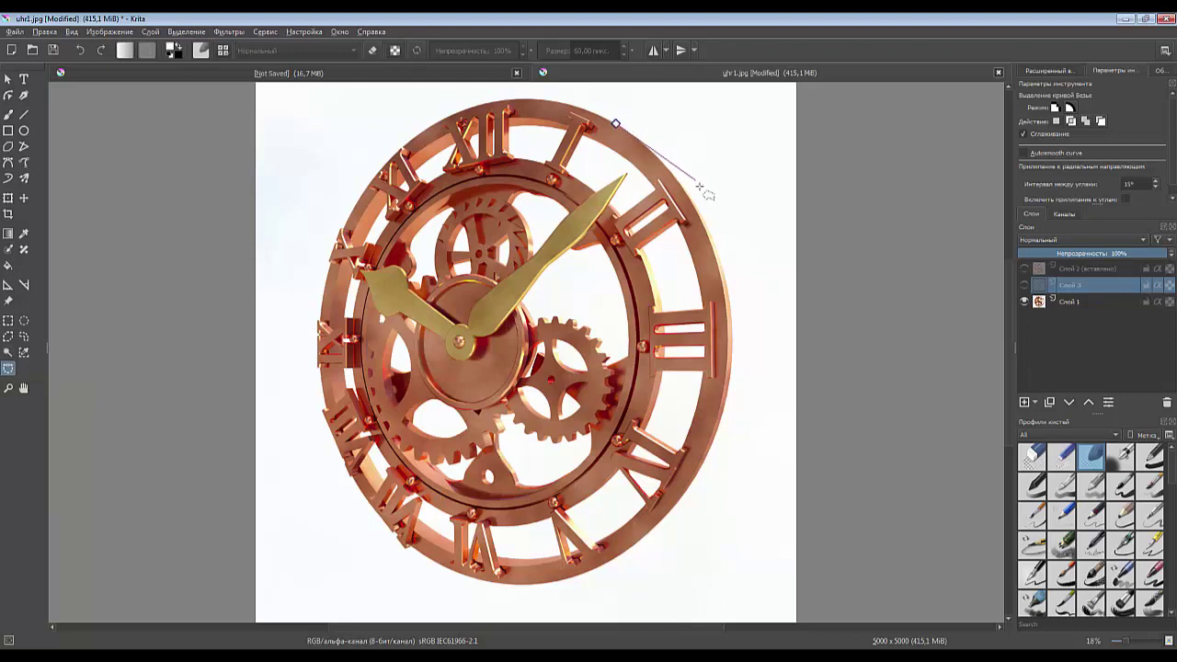
{"action": "left_click_drag", "start_coordinate": [687, 189], "coordinate": [737, 384]}
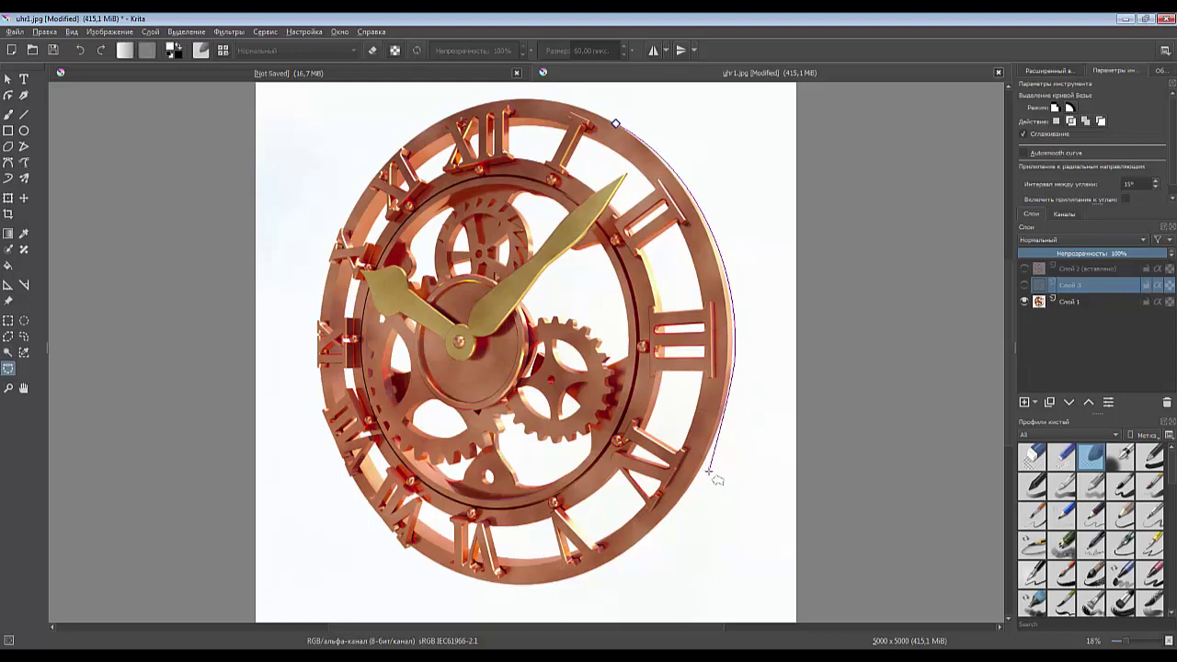
{"action": "left_click_drag", "start_coordinate": [696, 481], "coordinate": [669, 525]}
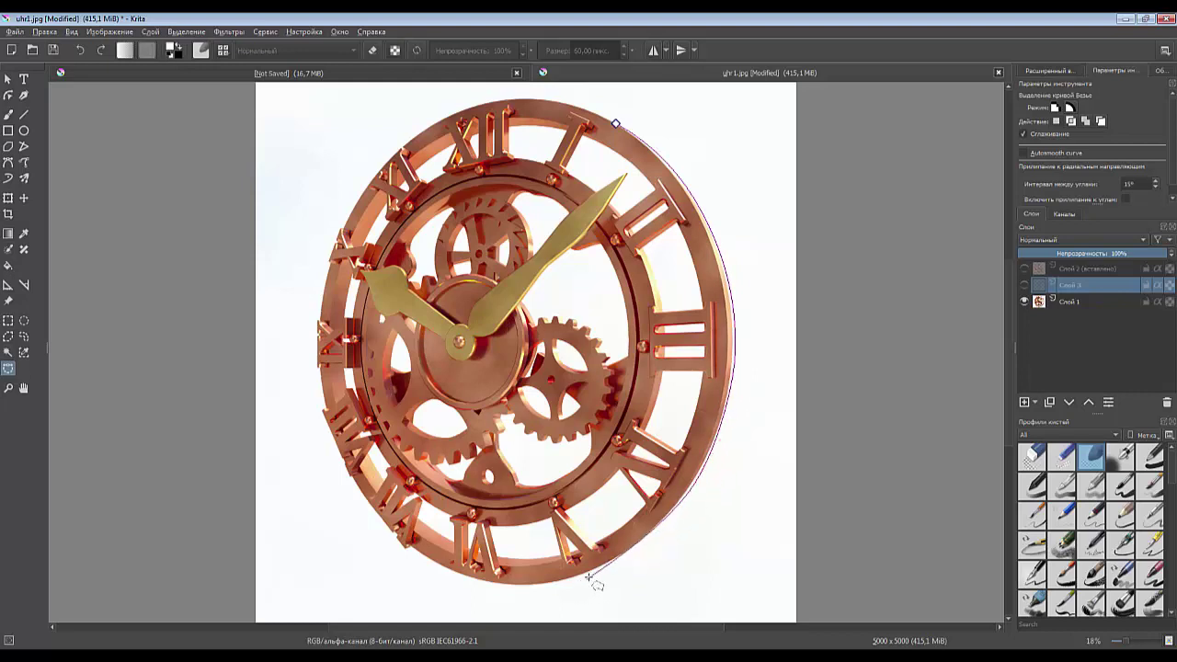
{"action": "left_click_drag", "start_coordinate": [588, 575], "coordinate": [567, 585]}
{"action": "left_click_drag", "start_coordinate": [472, 577], "coordinate": [419, 551]}
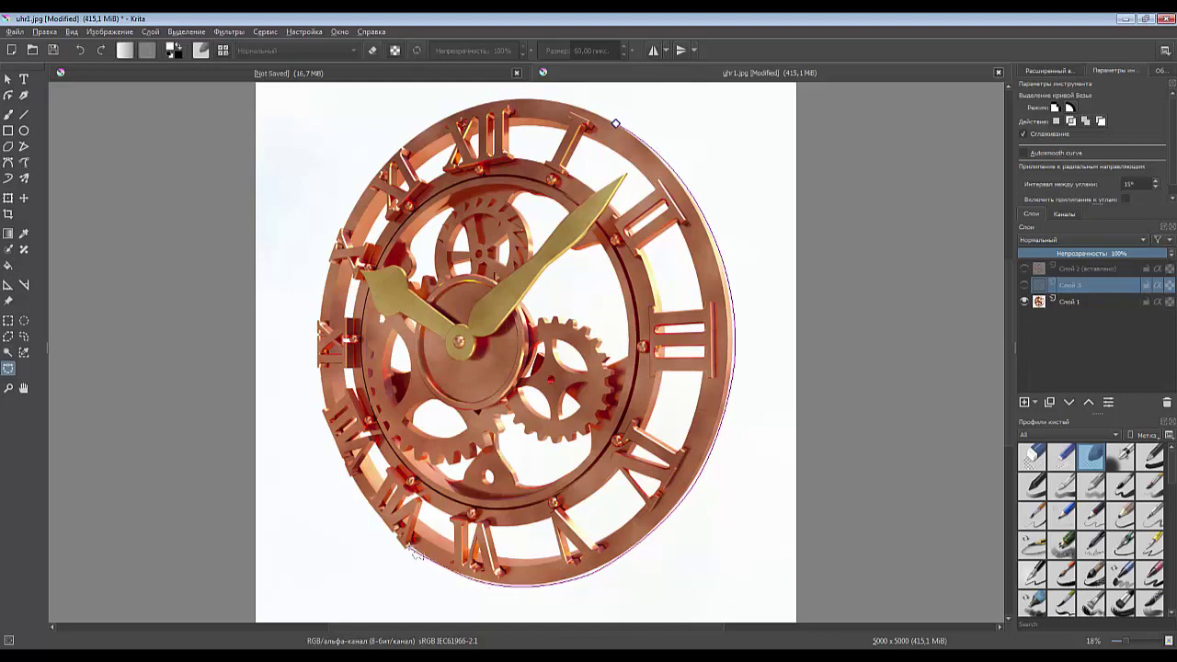